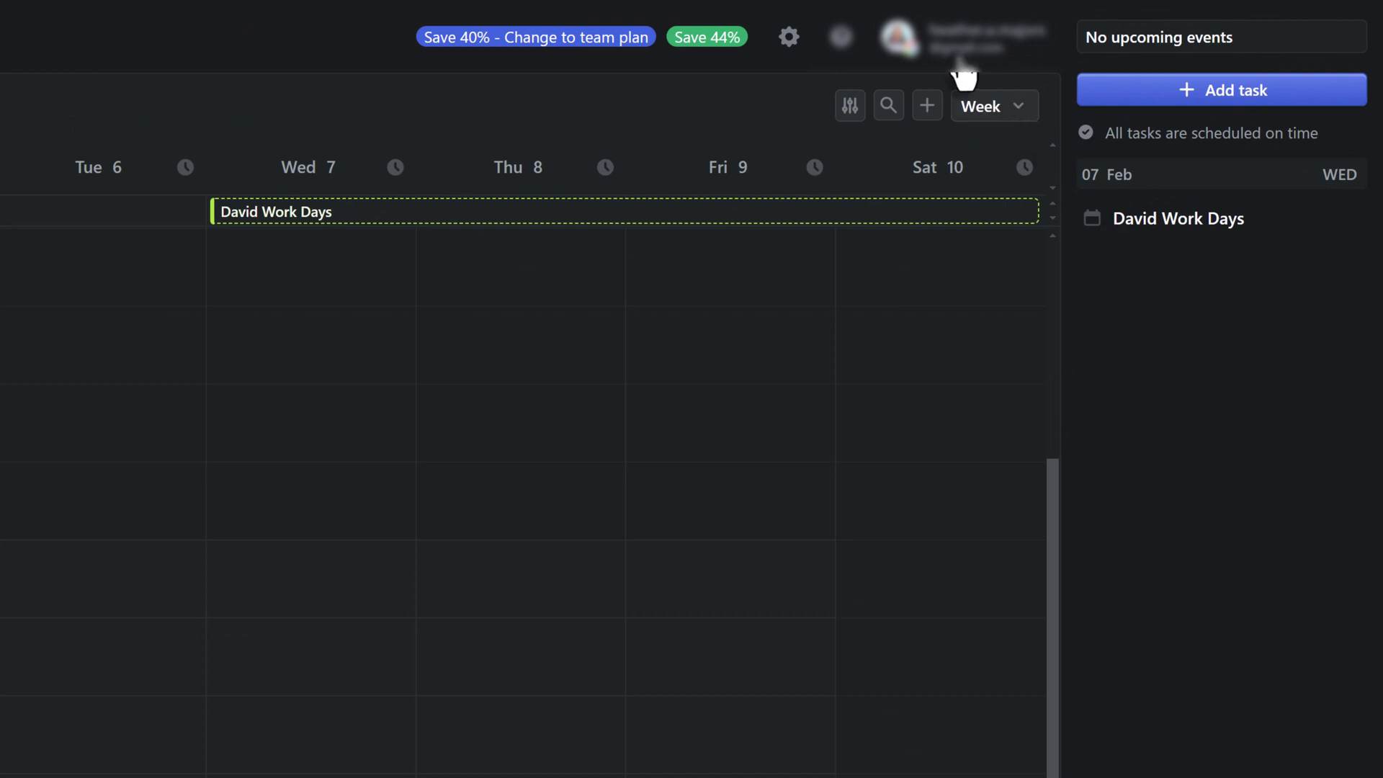
{"action": "left_click", "coordinate": [788, 42]}
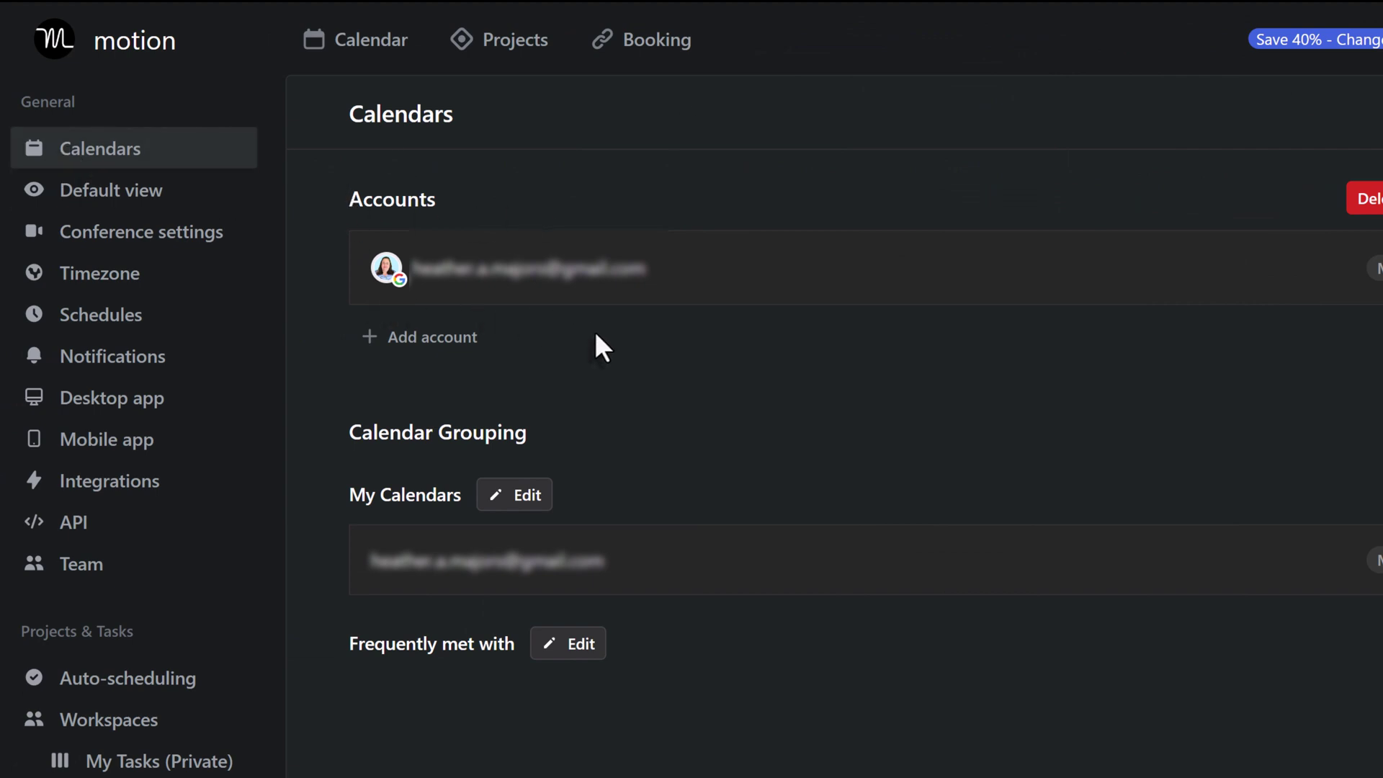
{"action": "left_click", "coordinate": [442, 364]}
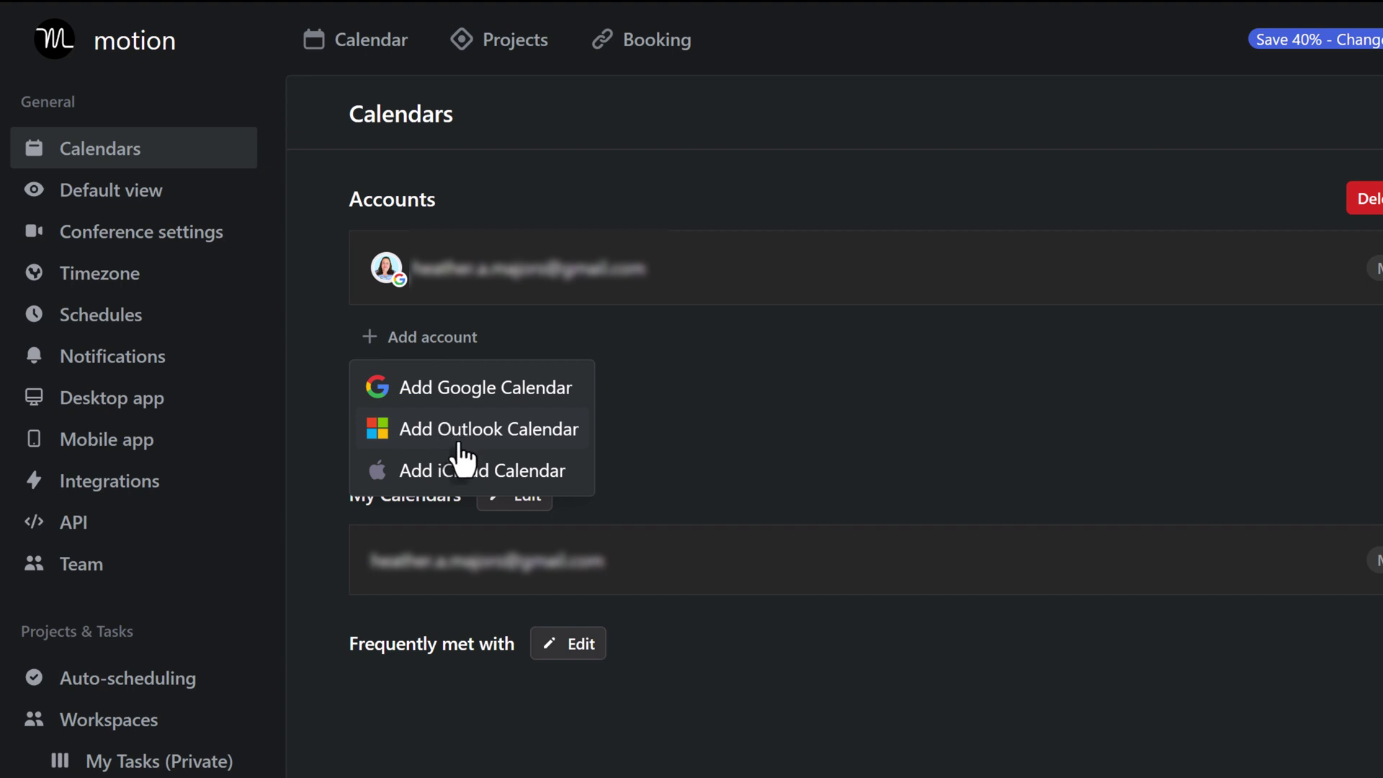
{"action": "left_click", "coordinate": [515, 443]}
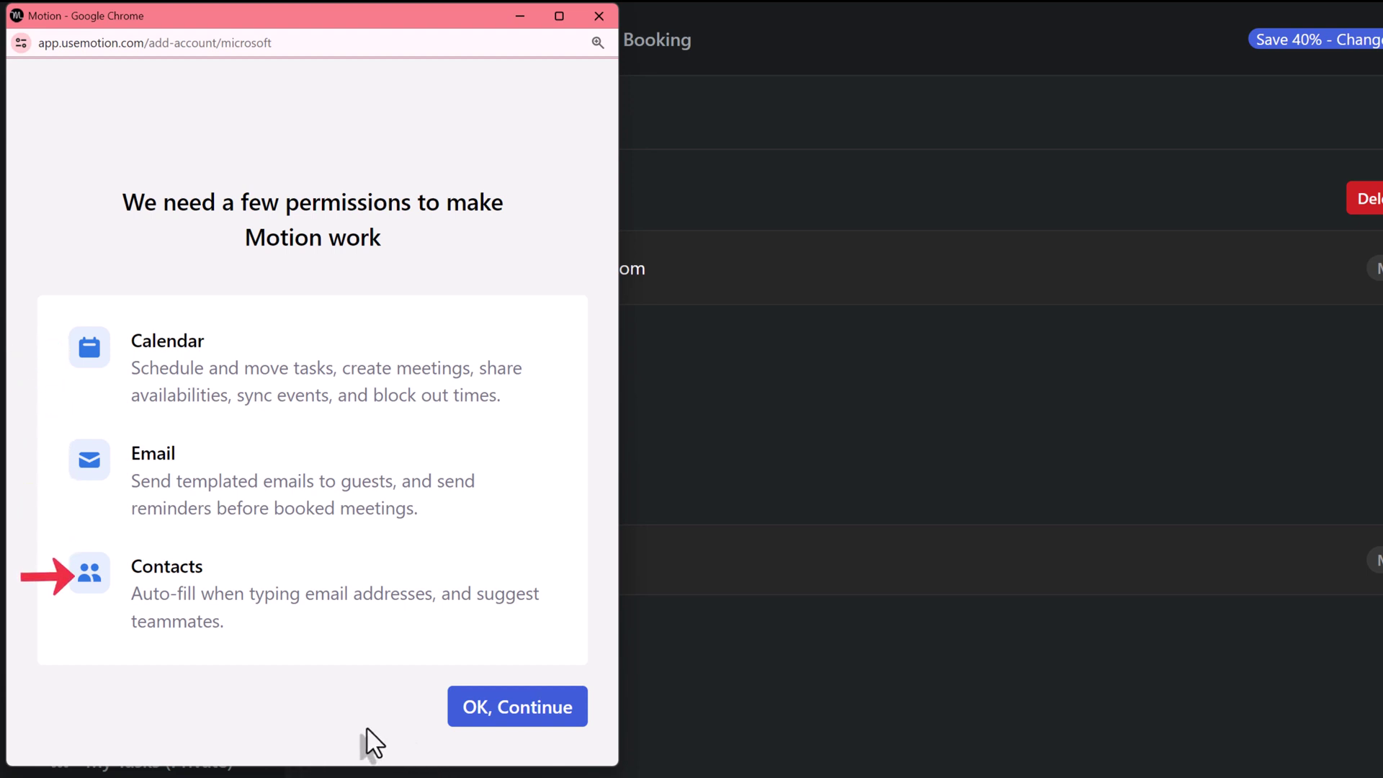
Sign in with the existing Microsoft account and accept permissions with organization-wide consent.
{"action": "left_click", "coordinate": [518, 714]}
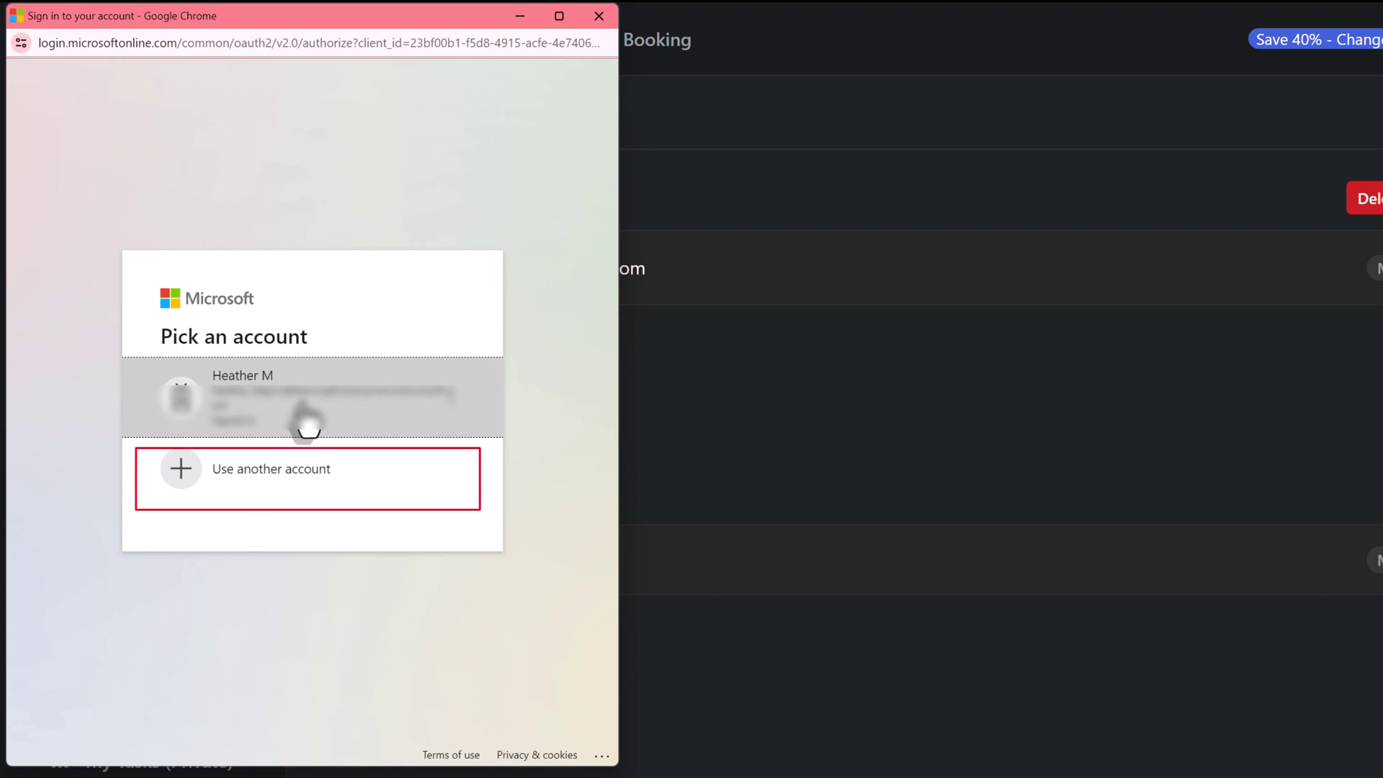
{"action": "left_click", "coordinate": [308, 427]}
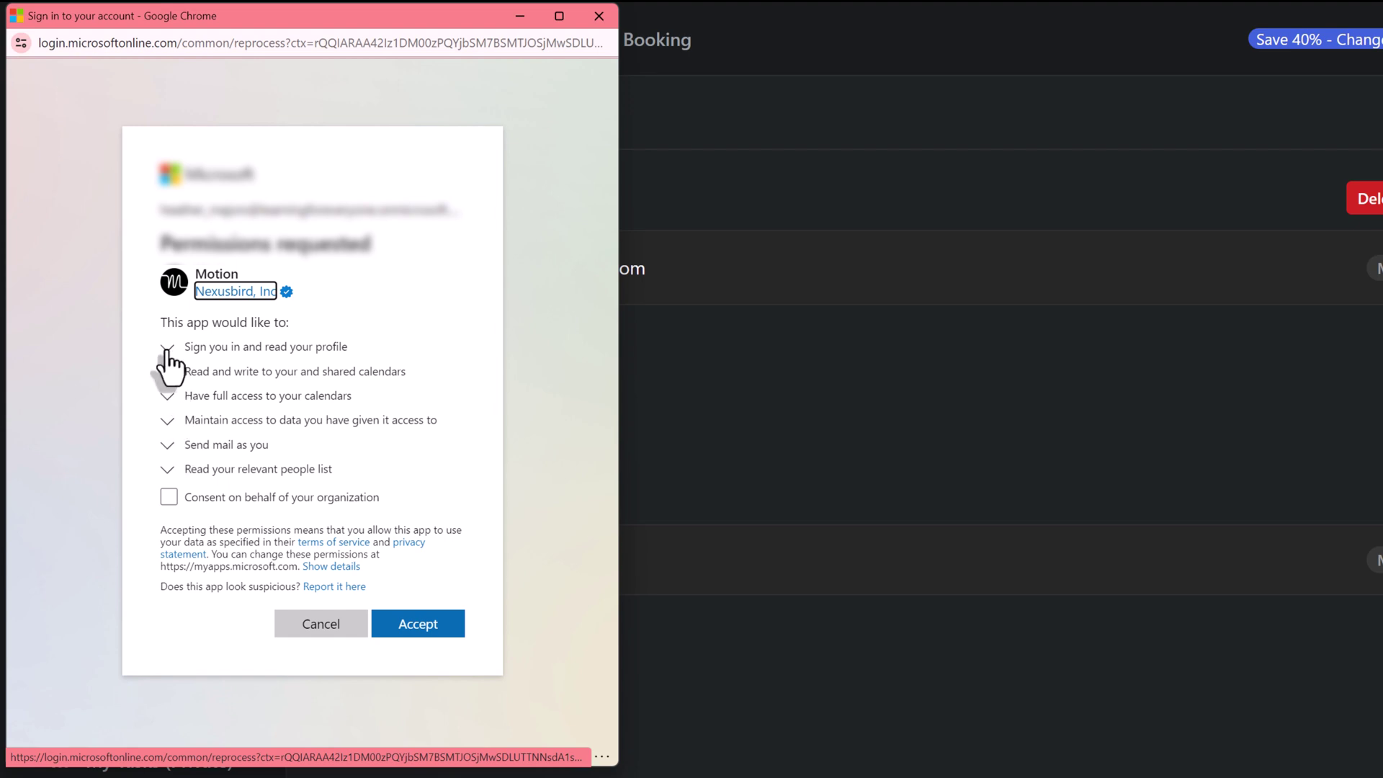
{"action": "left_click", "coordinate": [168, 349]}
{"action": "left_click", "coordinate": [169, 315]}
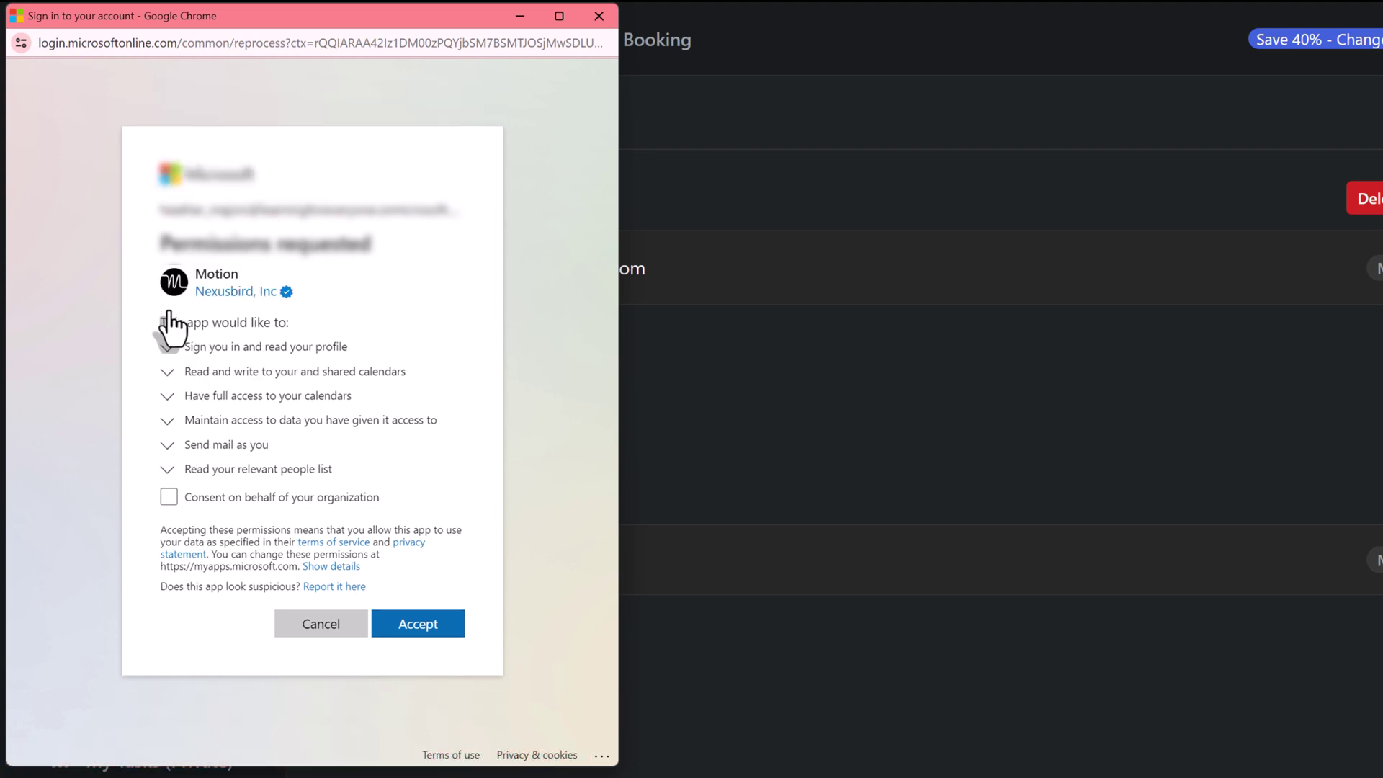
{"action": "left_click", "coordinate": [169, 498]}
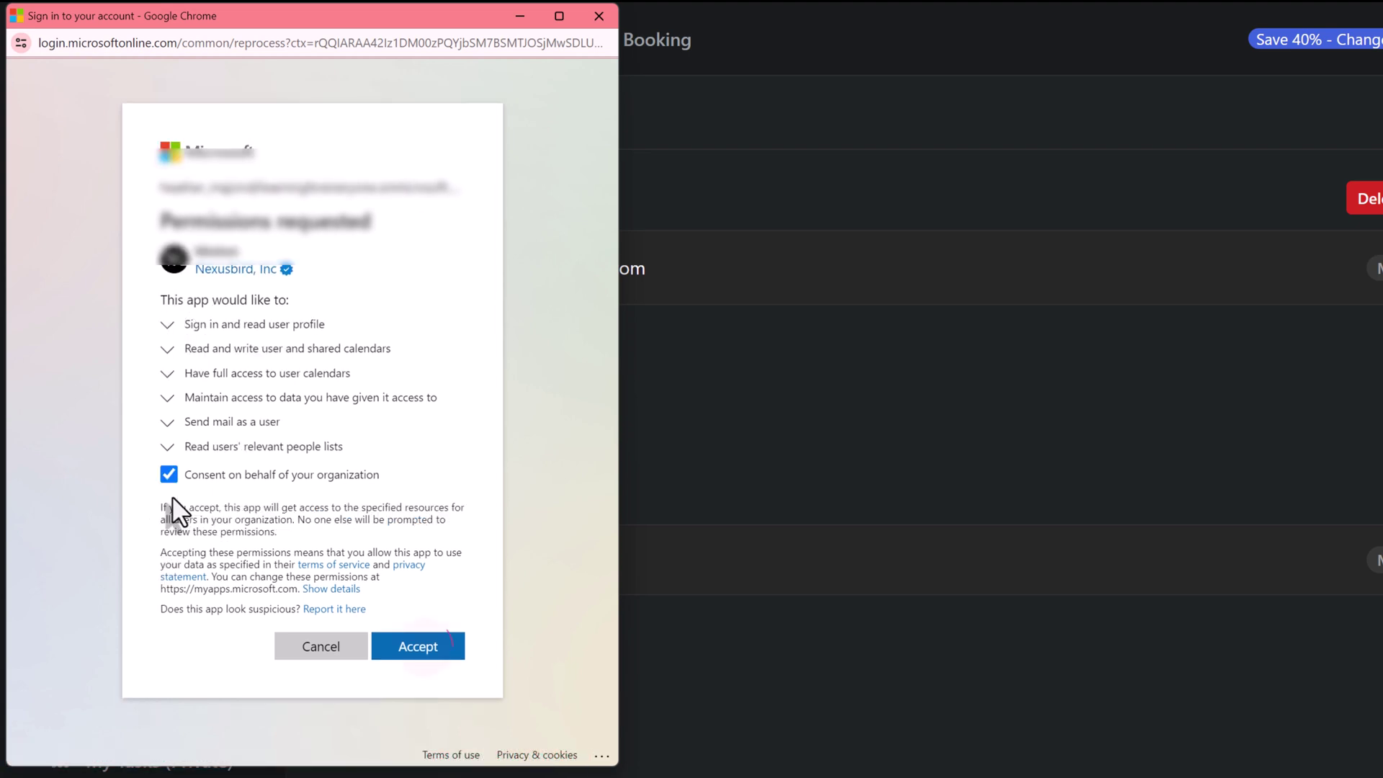
{"action": "left_click", "coordinate": [438, 652]}
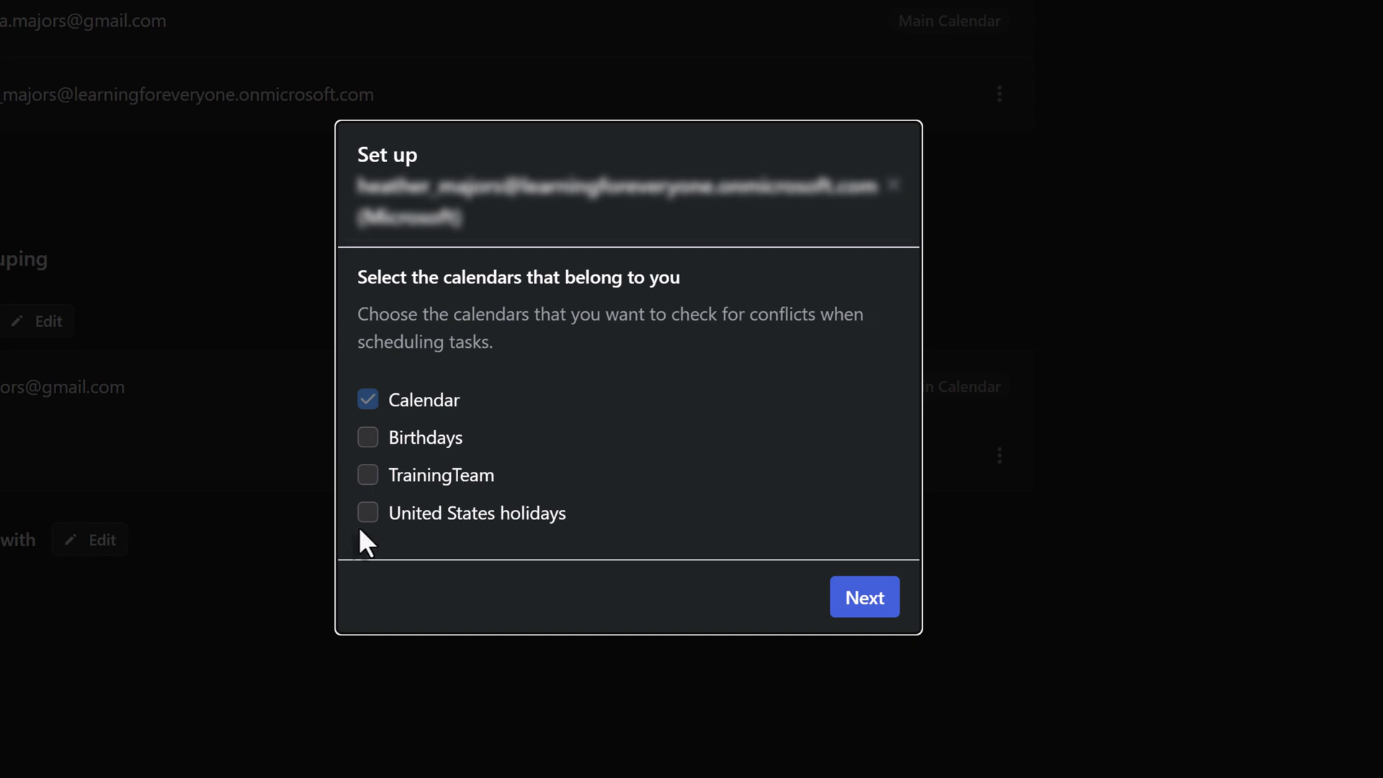
Check only Calendar for conflicts and keep the original account as main calendar.
{"action": "left_click", "coordinate": [871, 612]}
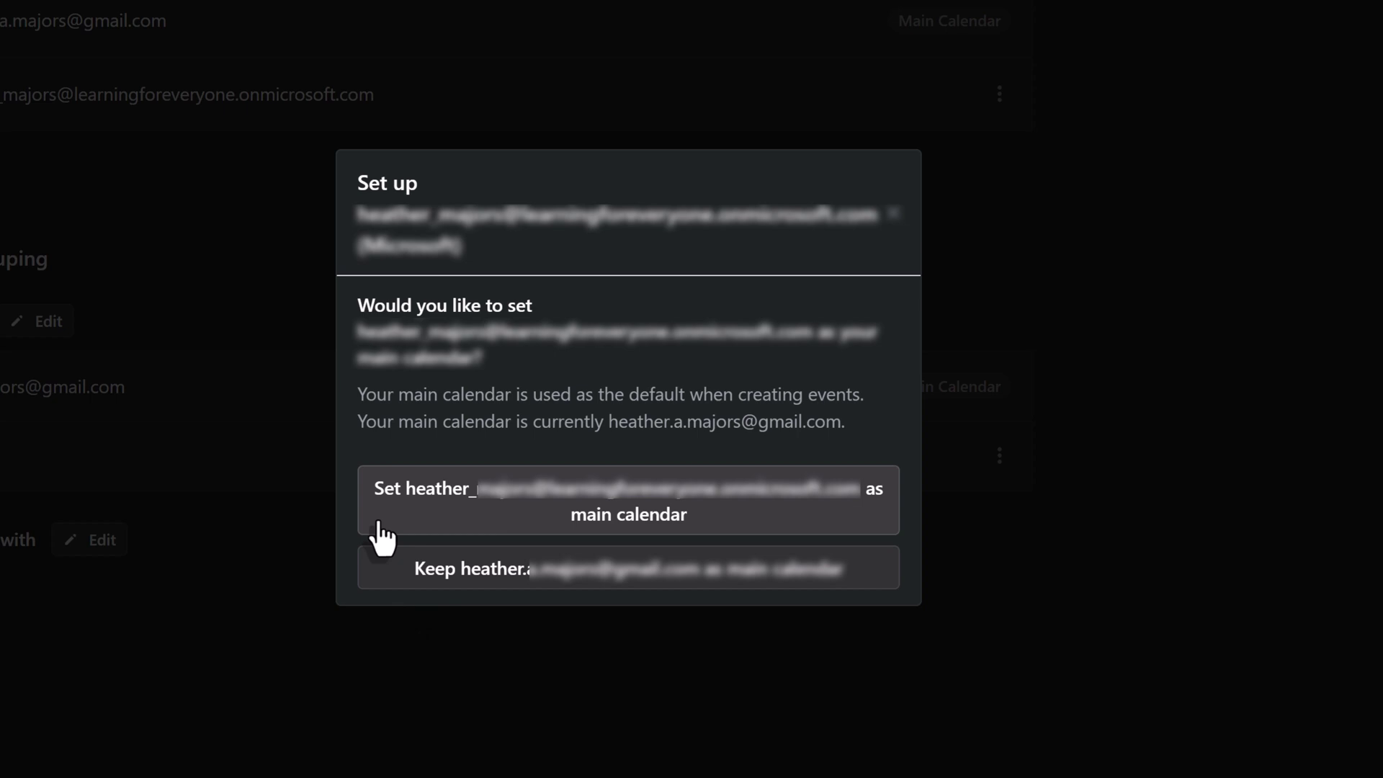
{"action": "left_click", "coordinate": [420, 584]}
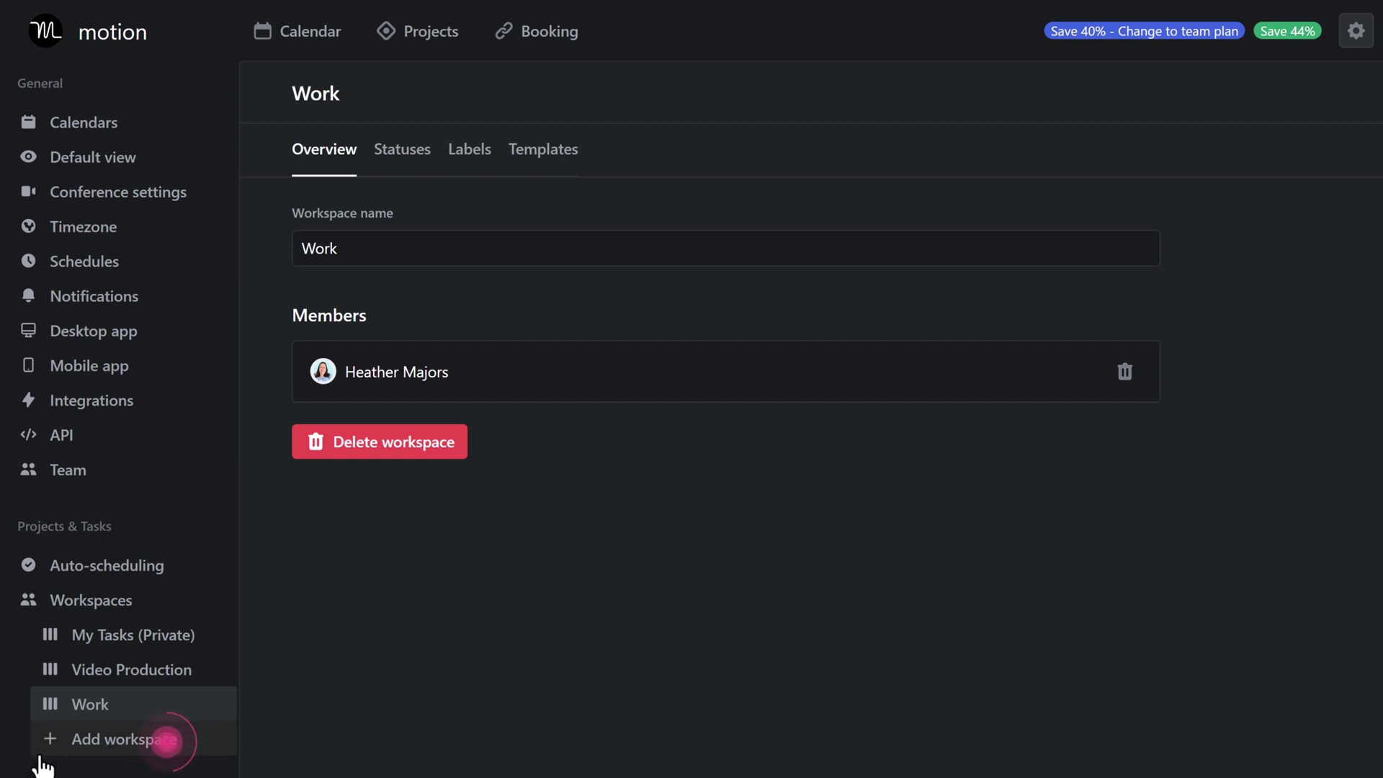
Create a new workspace named 'Document Management'.
{"action": "left_click", "coordinate": [95, 747]}
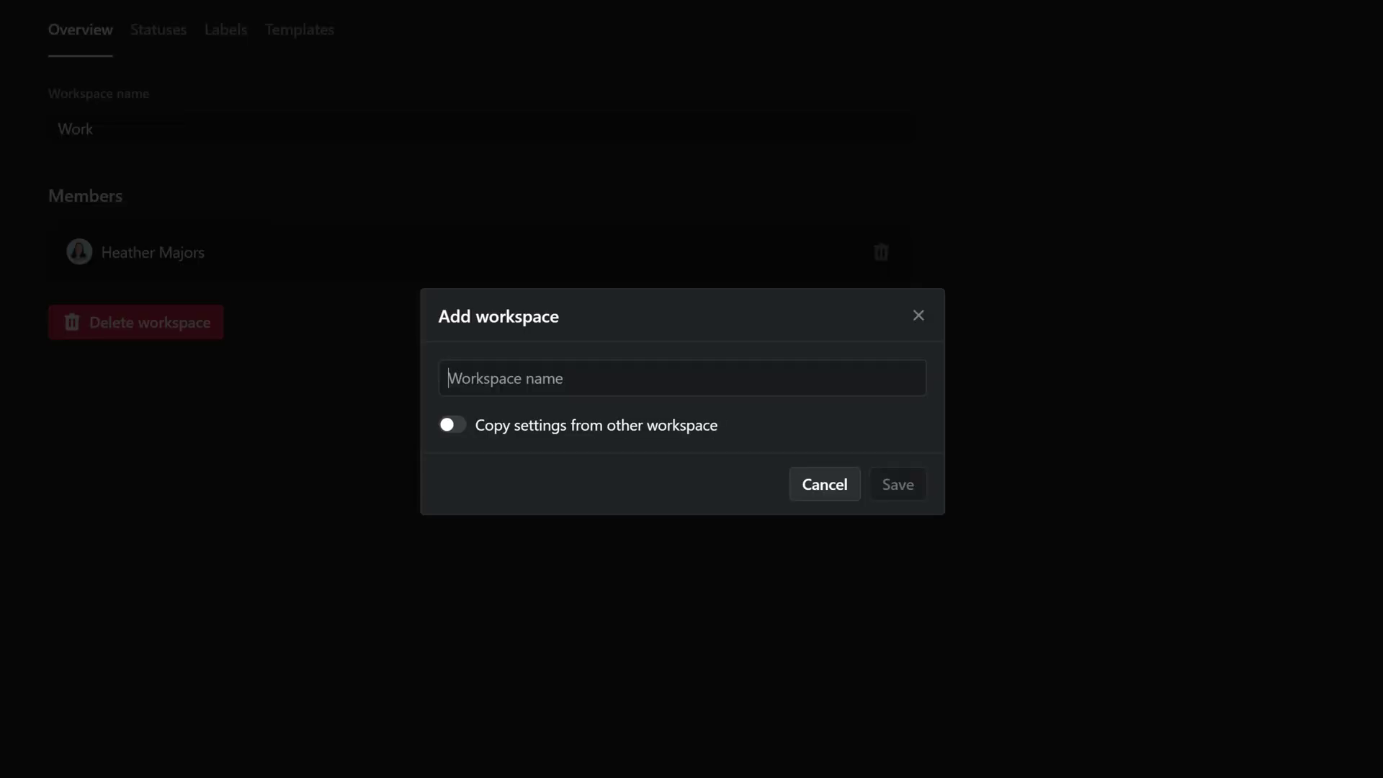
{"action": "left_click", "coordinate": [511, 380]}
{"action": "type", "text": "Document "}
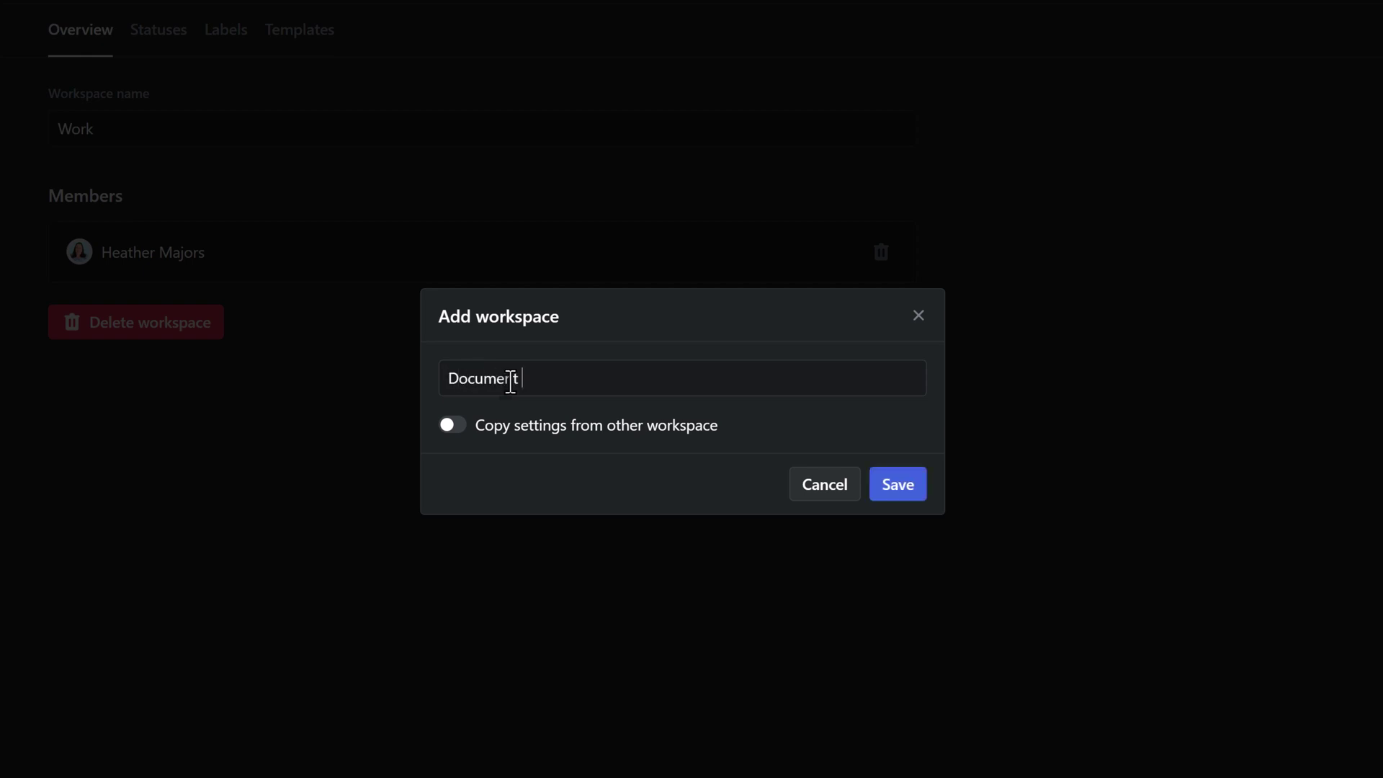
{"action": "type", "text": "Management"}
{"action": "left_click", "coordinate": [880, 499]}
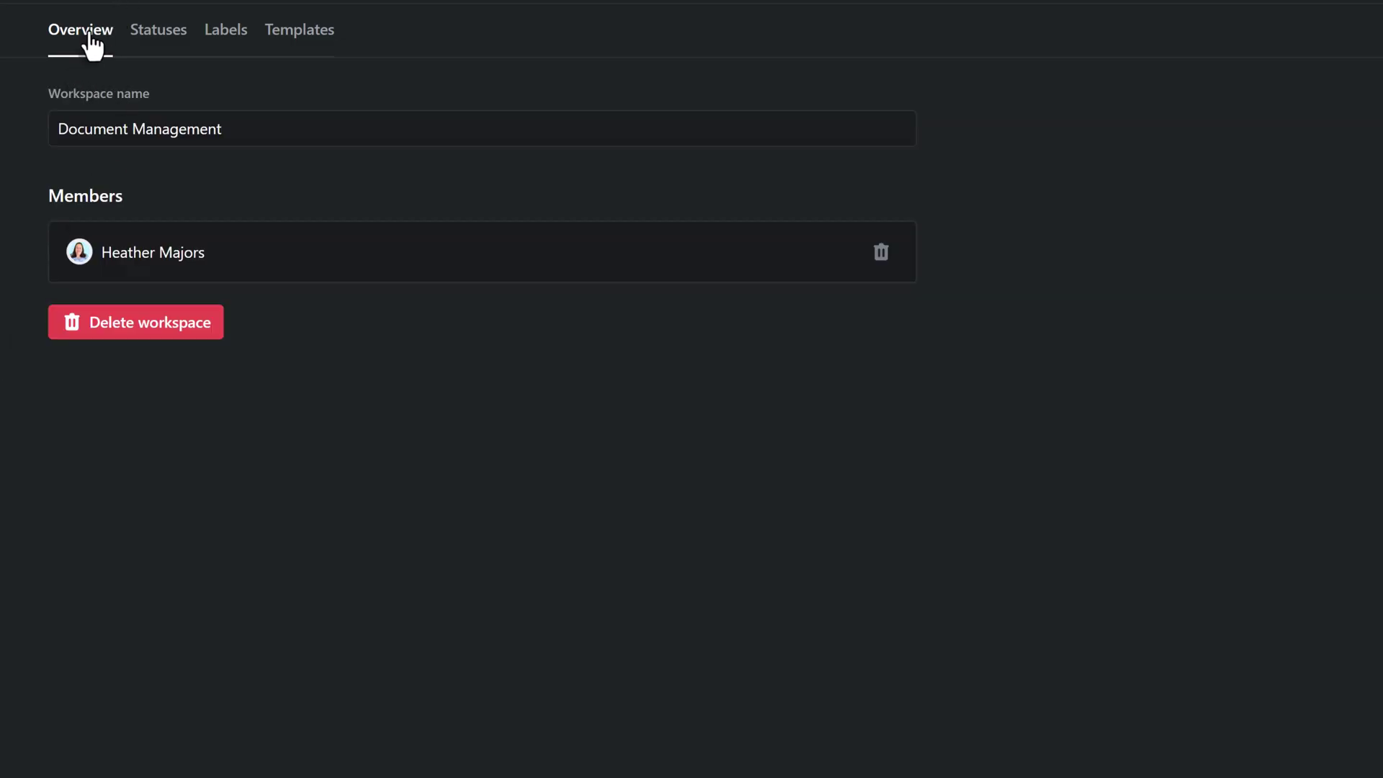
Add and save an 'In Review' task status for the workspace.
{"action": "left_click", "coordinate": [159, 55]}
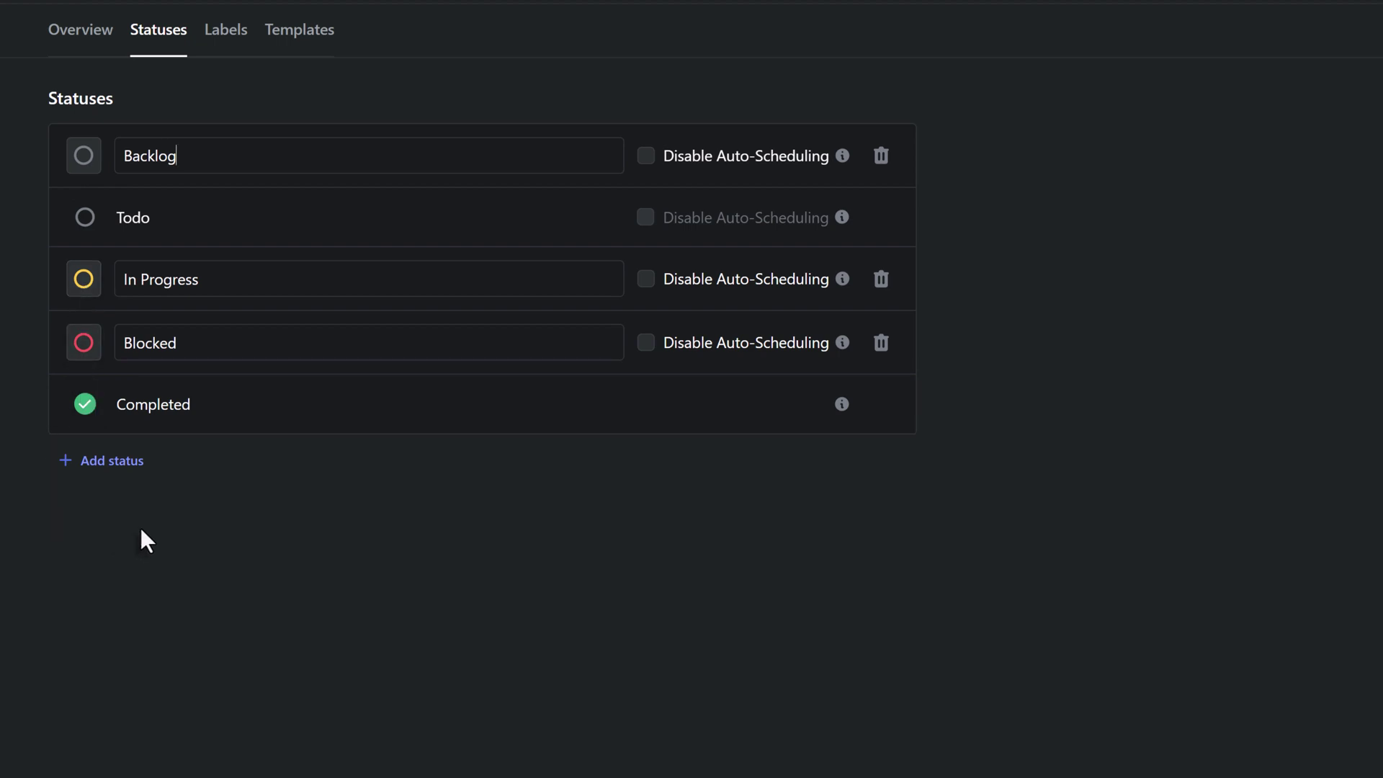
{"action": "left_click", "coordinate": [106, 469]}
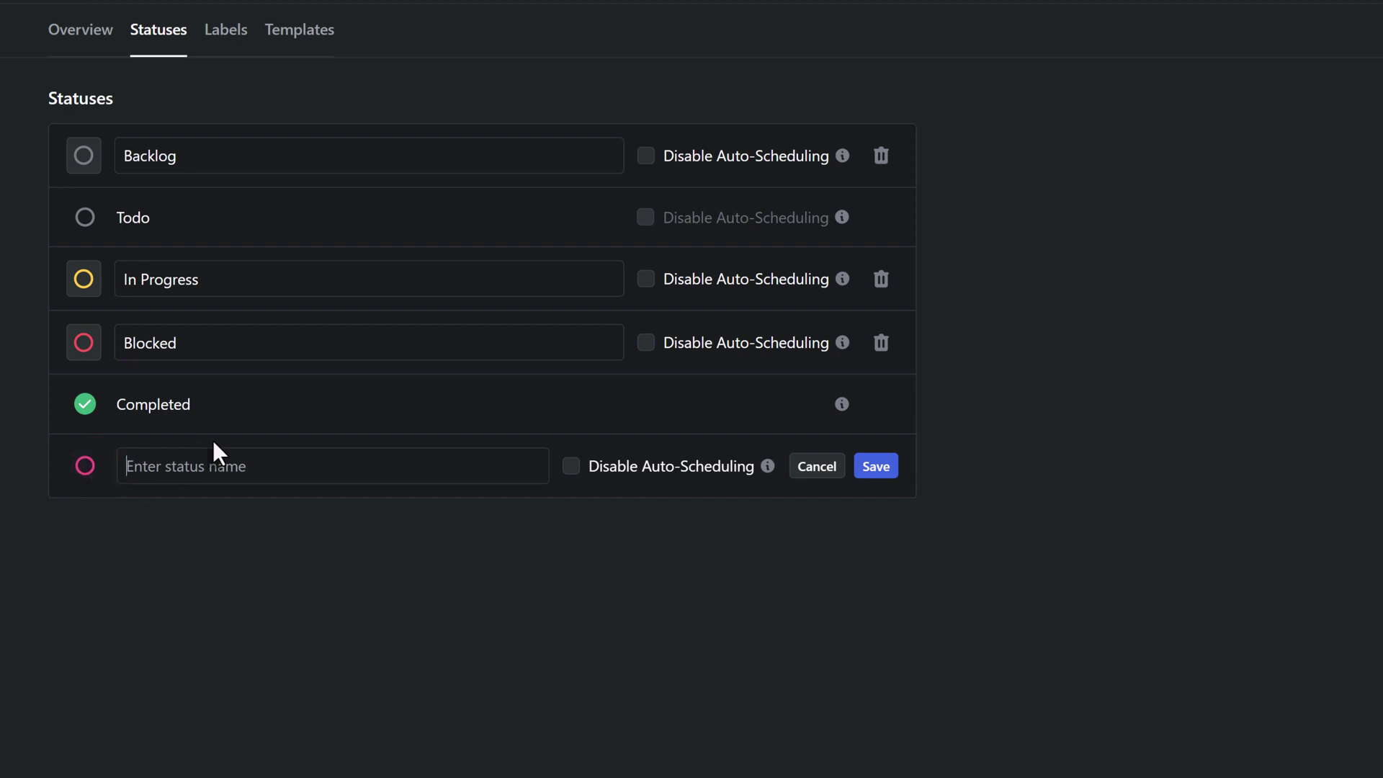
{"action": "type", "text": "In Review"}
{"action": "left_click", "coordinate": [877, 474]}
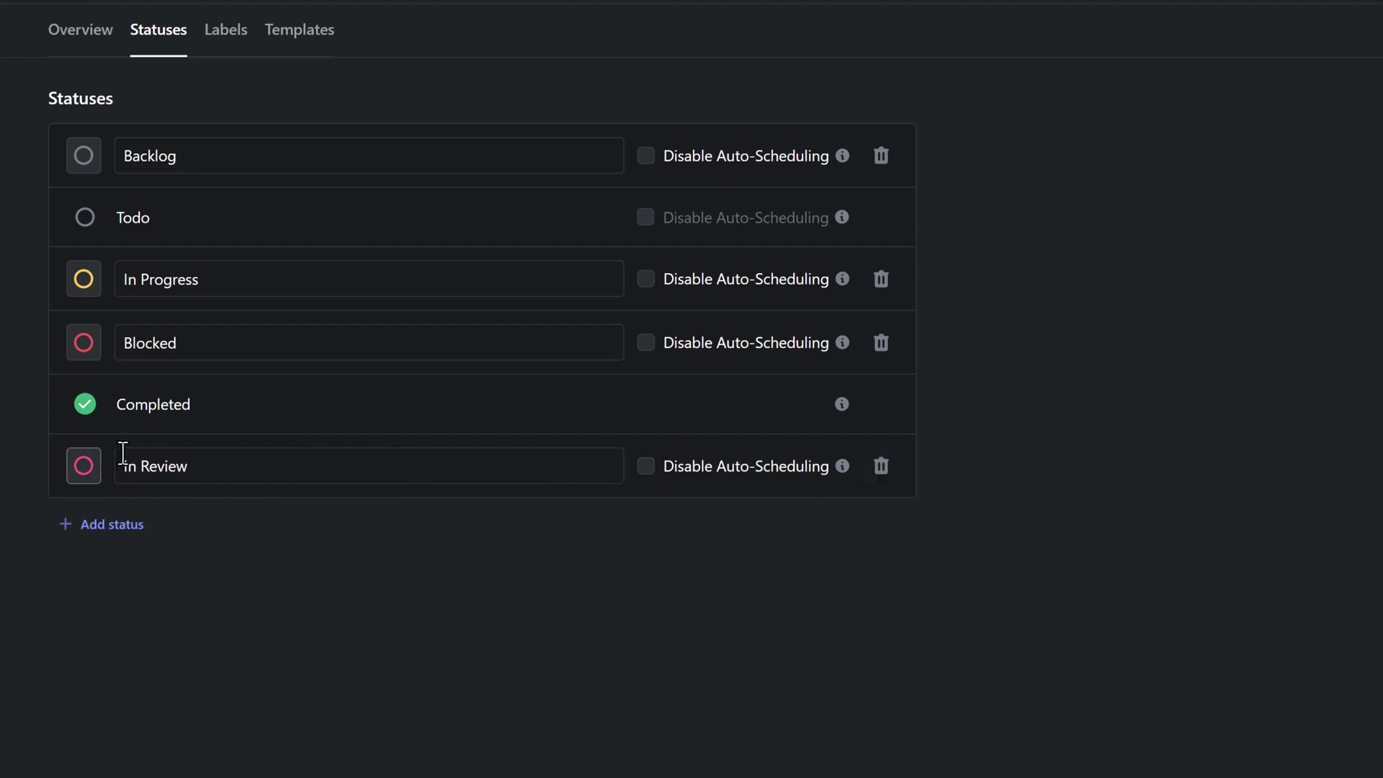
Add two workspace labels, 'Phase 1' and 'Phase 2'.
{"action": "left_click", "coordinate": [221, 43]}
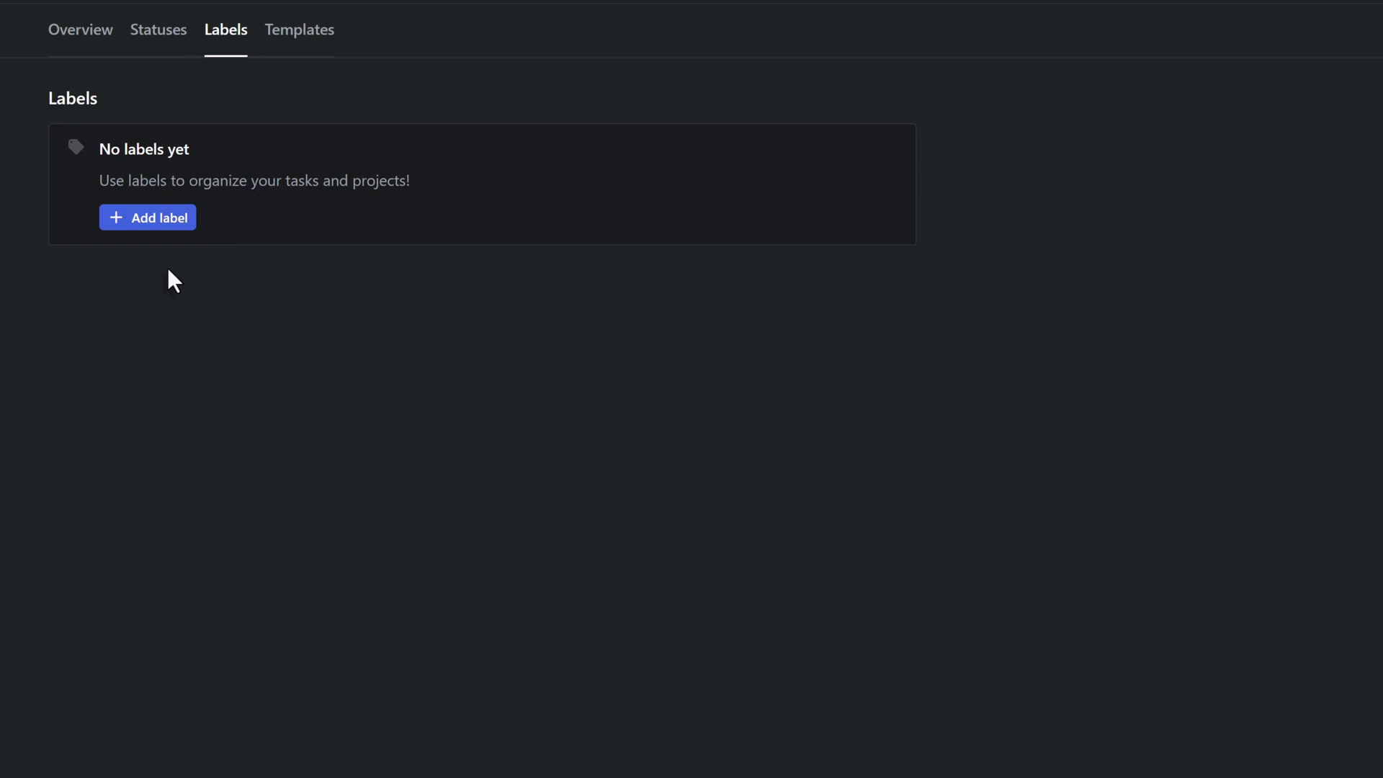
{"action": "left_click", "coordinate": [151, 222]}
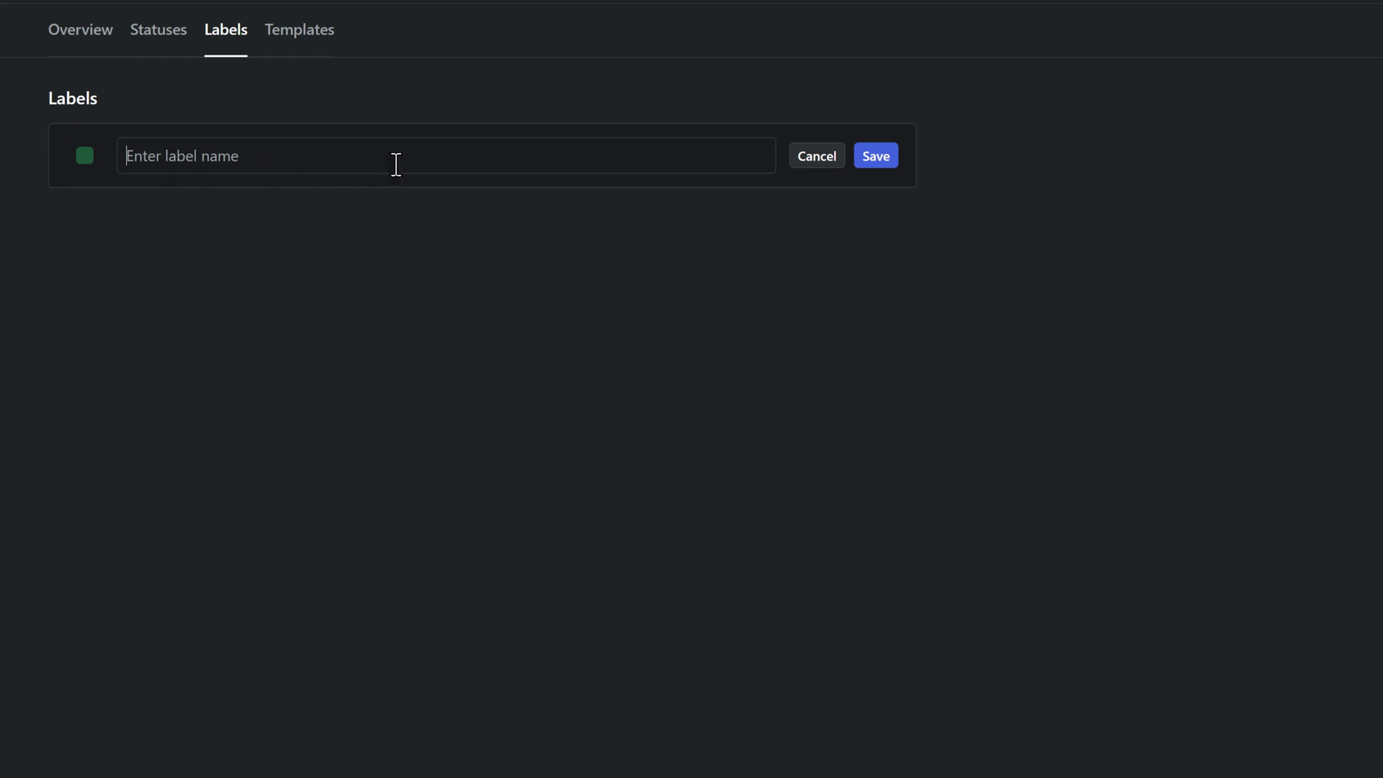
{"action": "type", "text": "Phase 1"}
{"action": "left_click", "coordinate": [875, 160]}
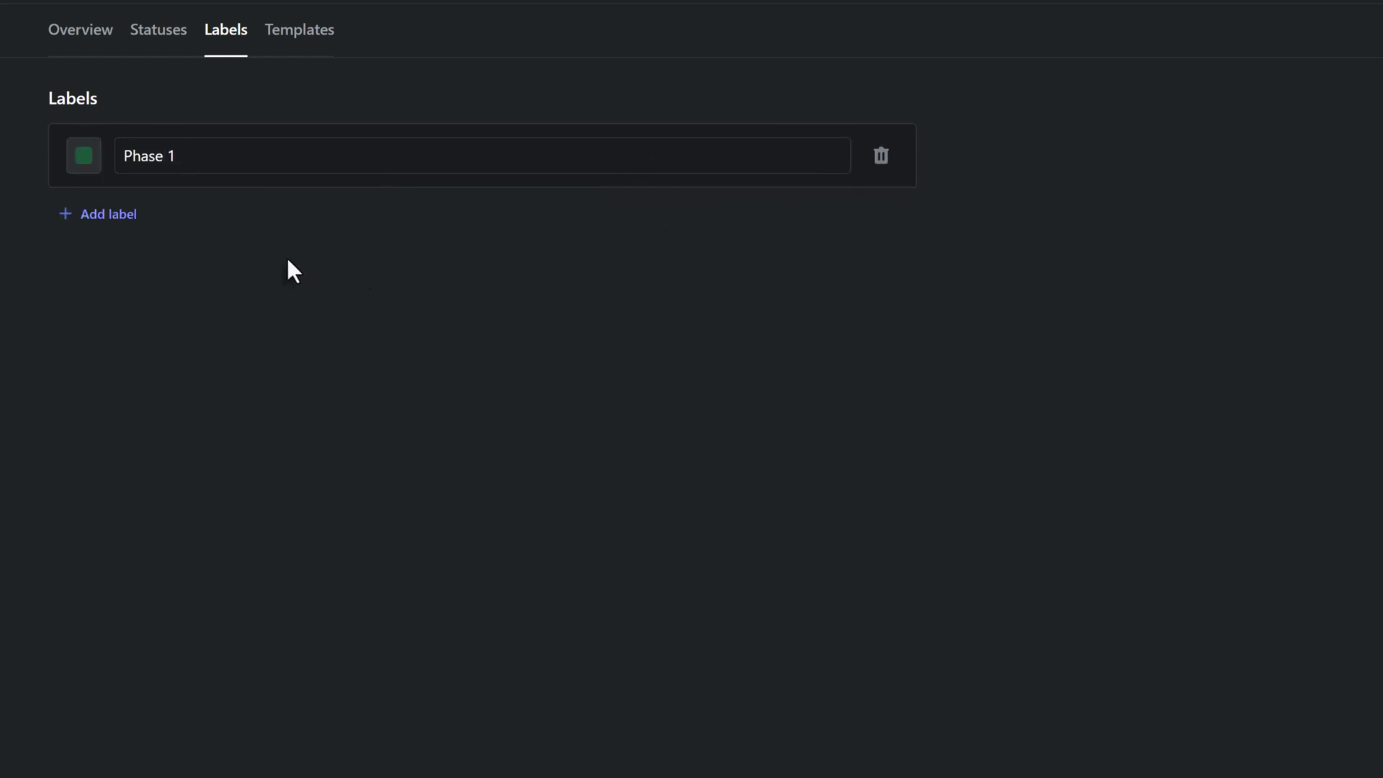
{"action": "left_click", "coordinate": [103, 214]}
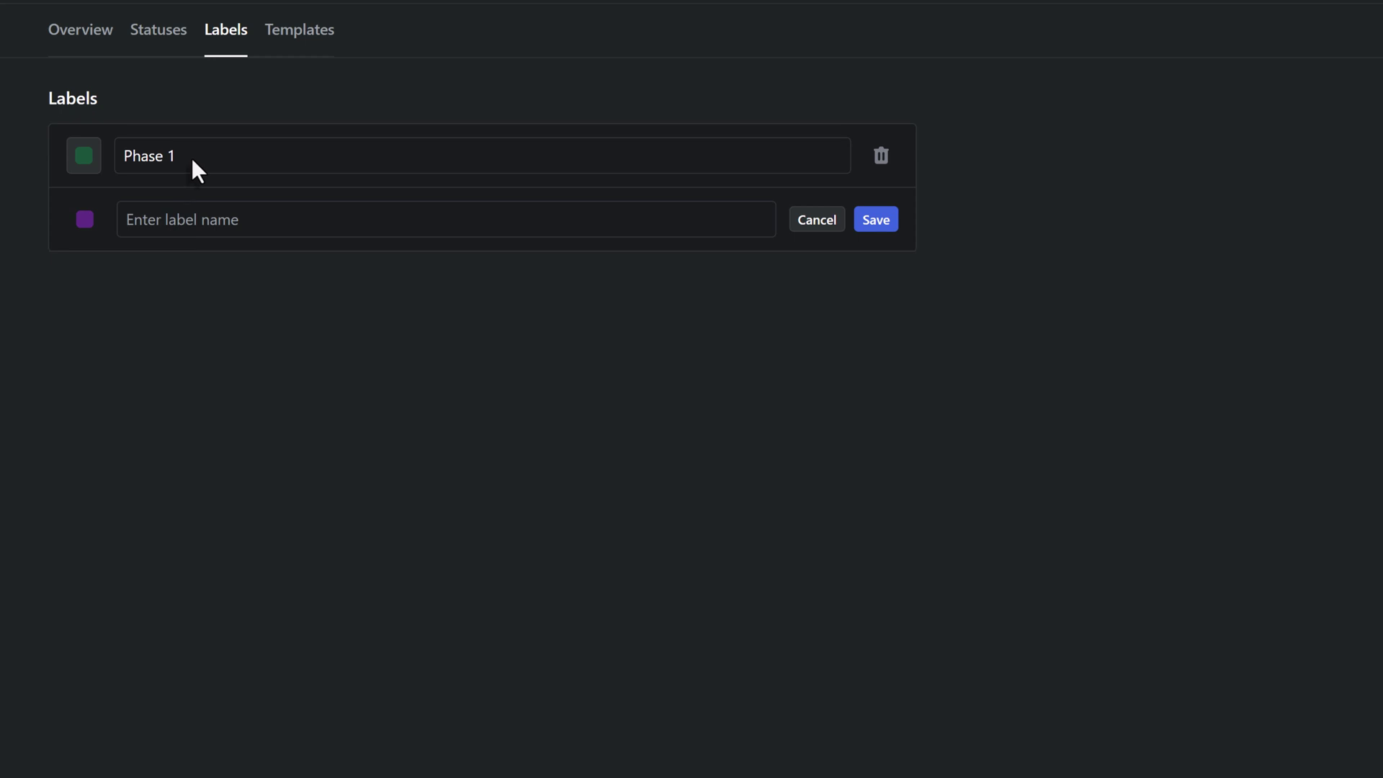
{"action": "type", "text": "Phase 2"}
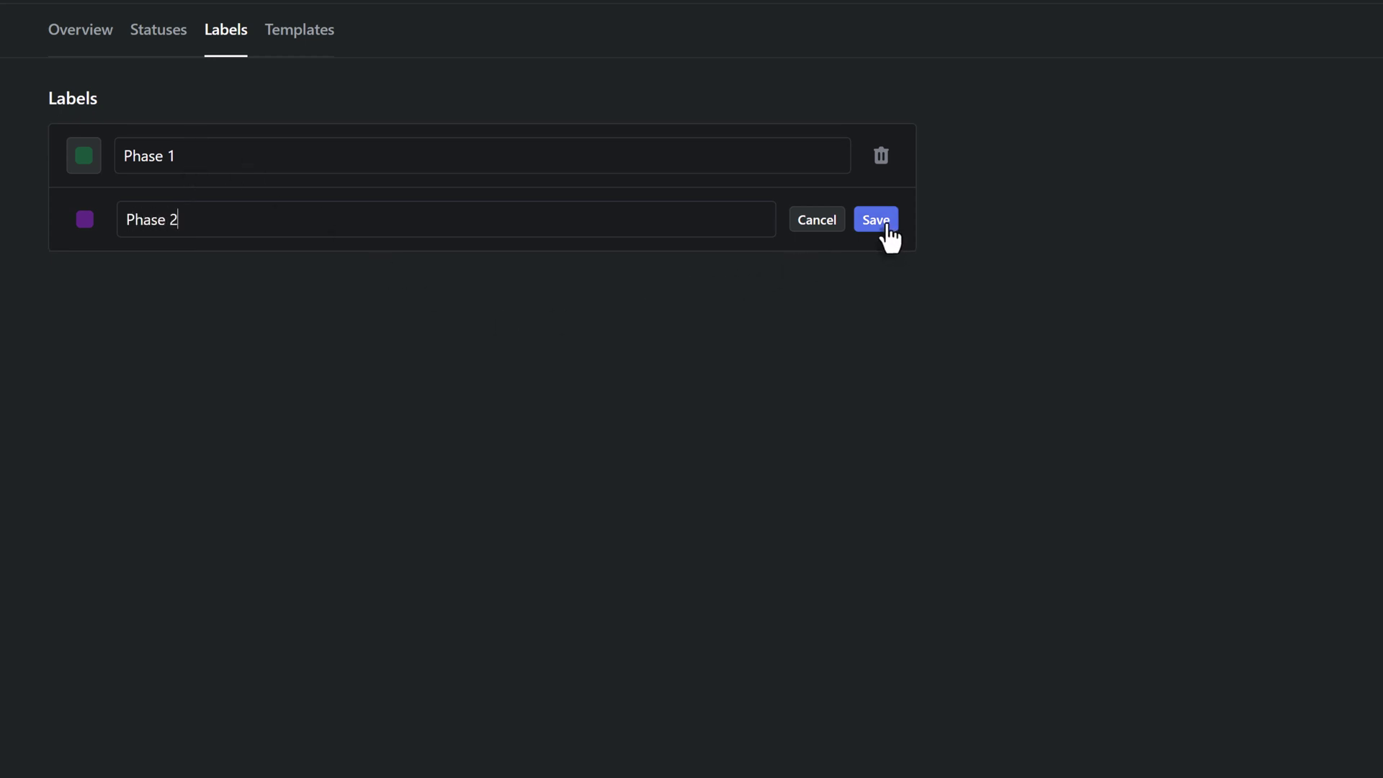
{"action": "left_click", "coordinate": [881, 229]}
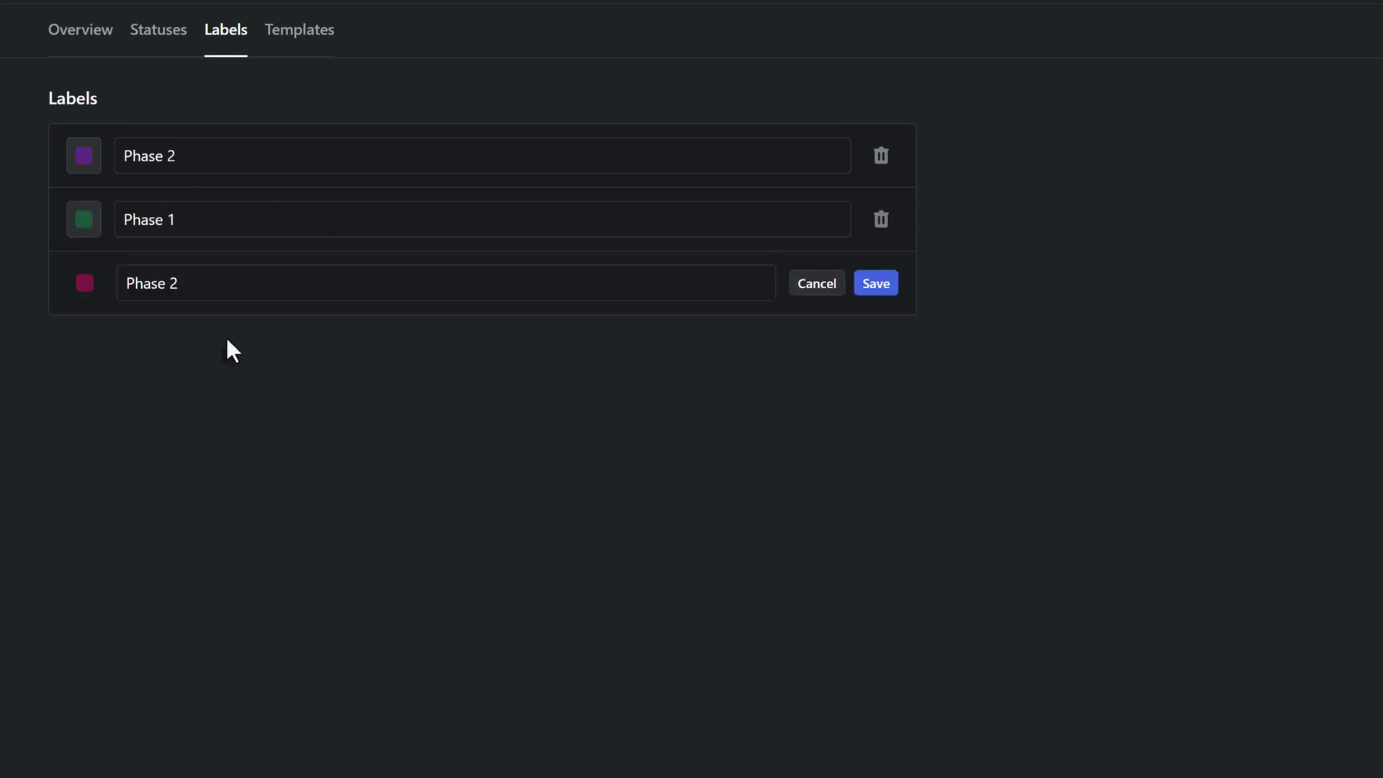
Change the Phase 1 label's colour to orange.
{"action": "left_click", "coordinate": [86, 225]}
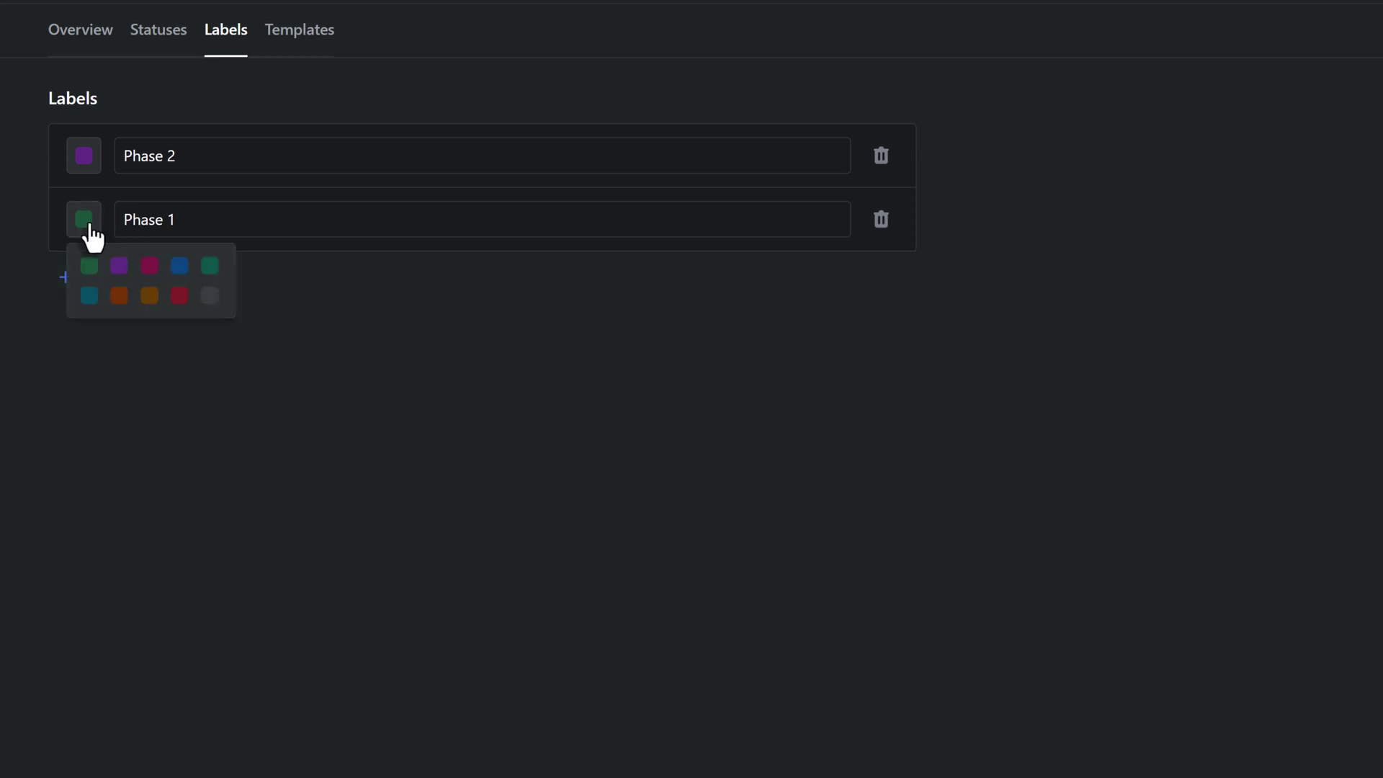
{"action": "left_click", "coordinate": [300, 217]}
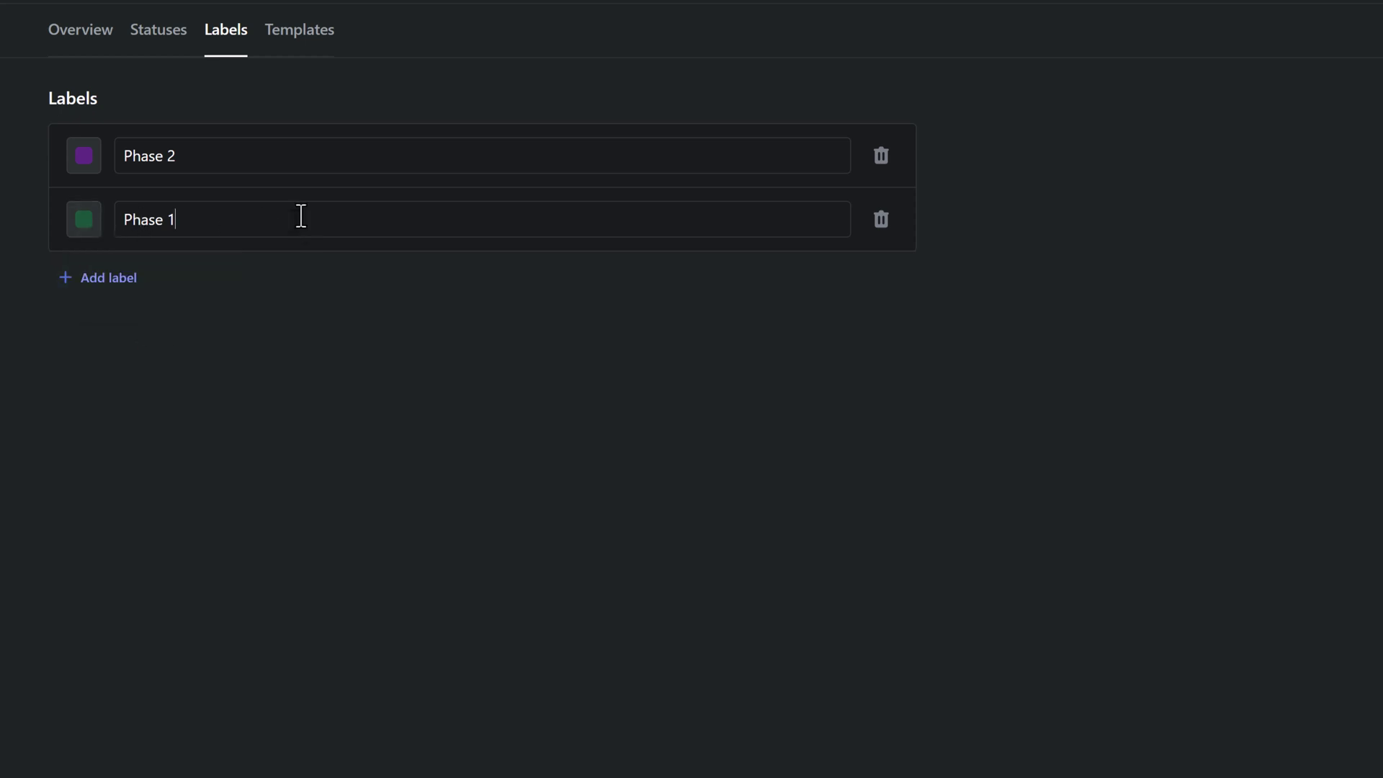
{"action": "left_click", "coordinate": [88, 226]}
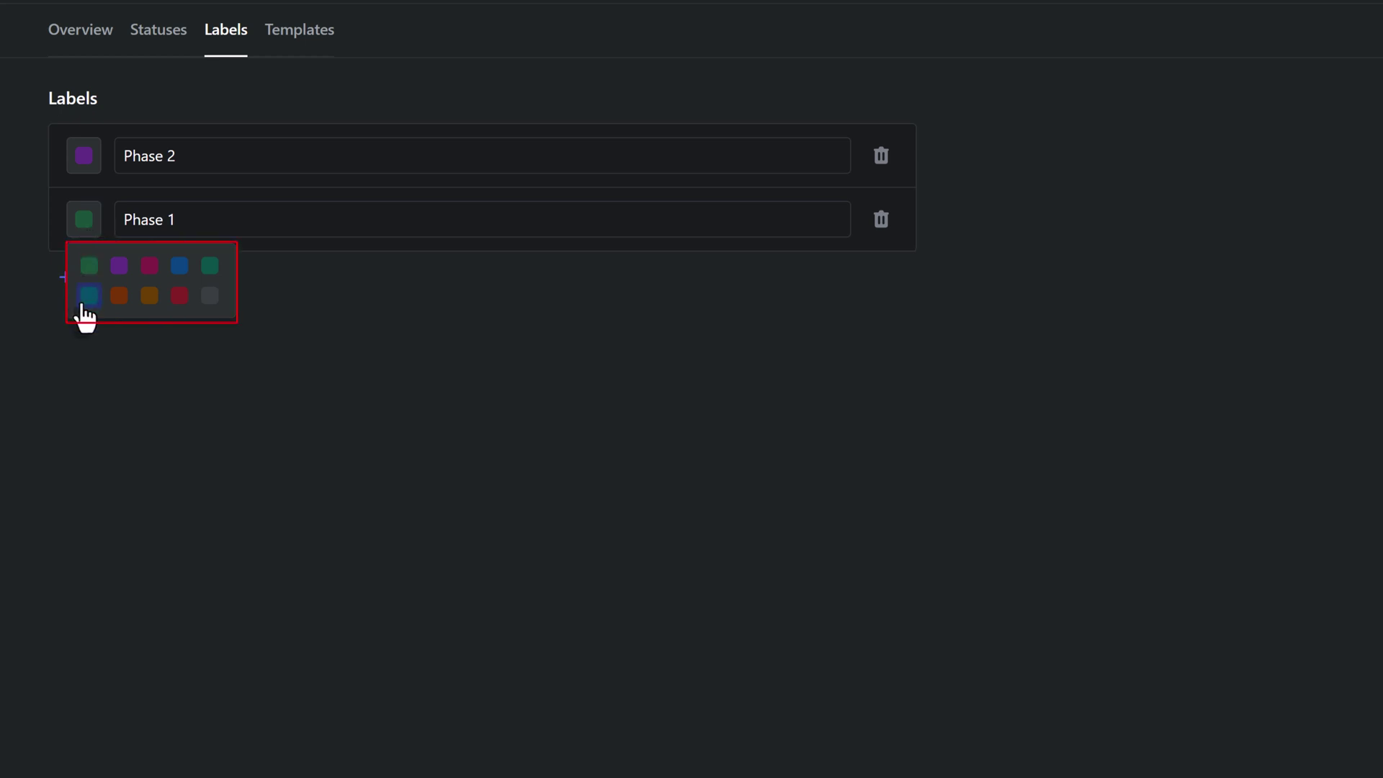
{"action": "left_click", "coordinate": [119, 303]}
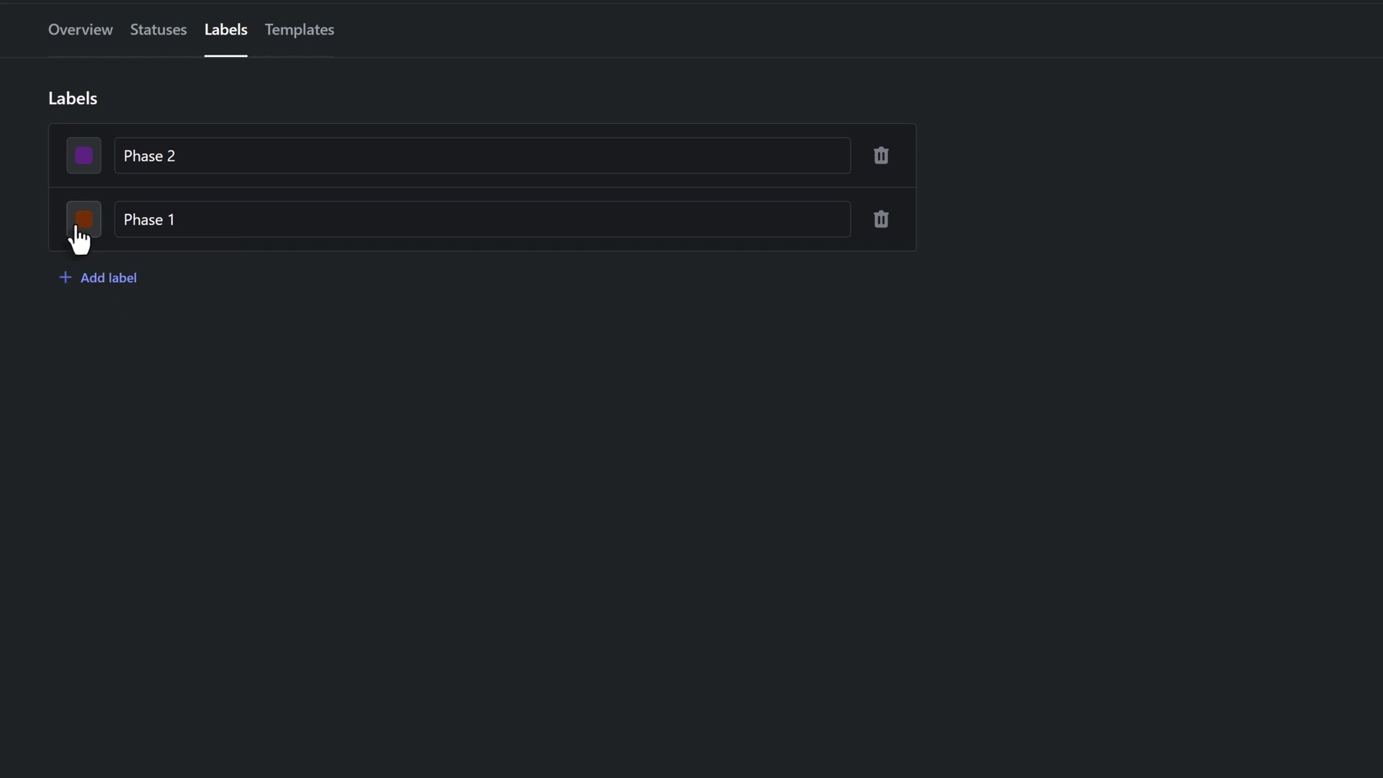
Start a task template 'Document MGT Phase 1' with task name Name Conventions and a description.
{"action": "left_click", "coordinate": [303, 48]}
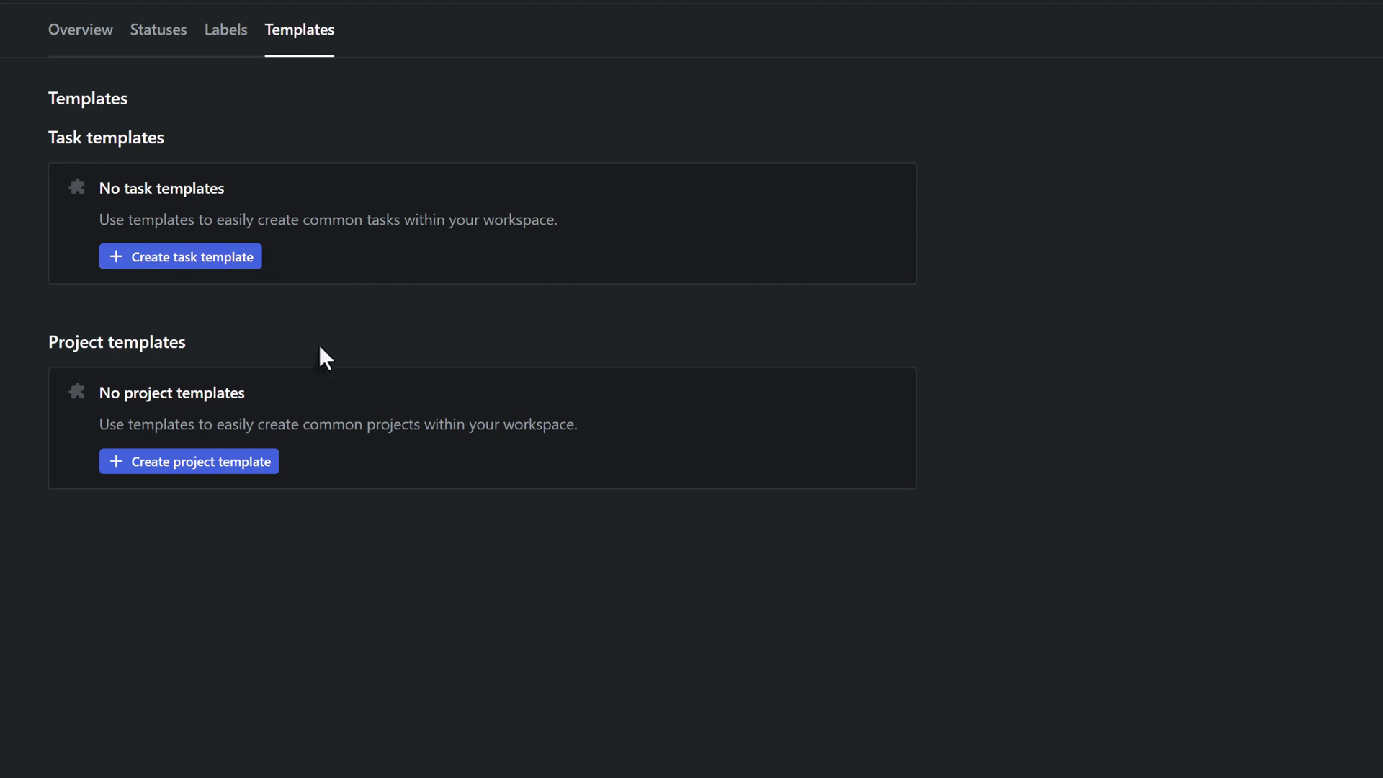
{"action": "left_click", "coordinate": [176, 264]}
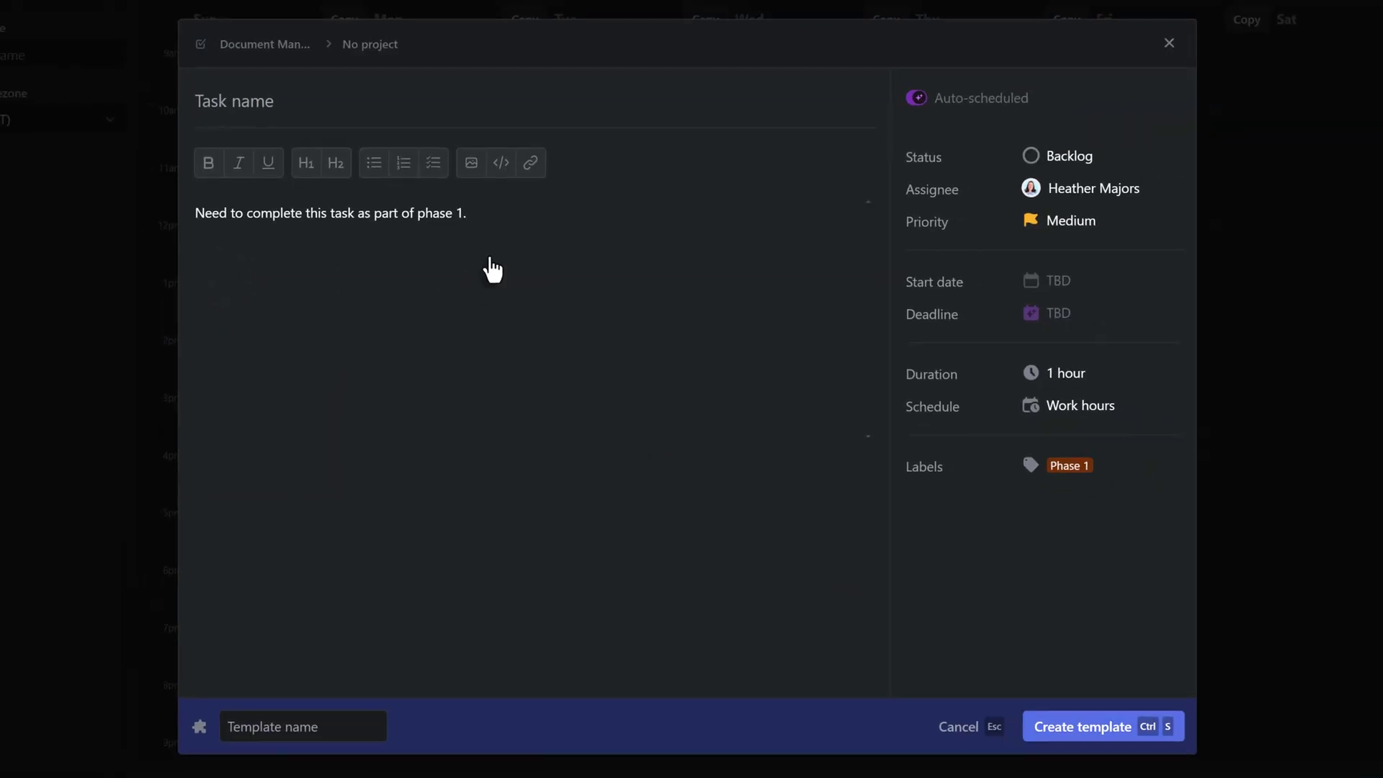
{"action": "key", "text": "ctrl+s"}
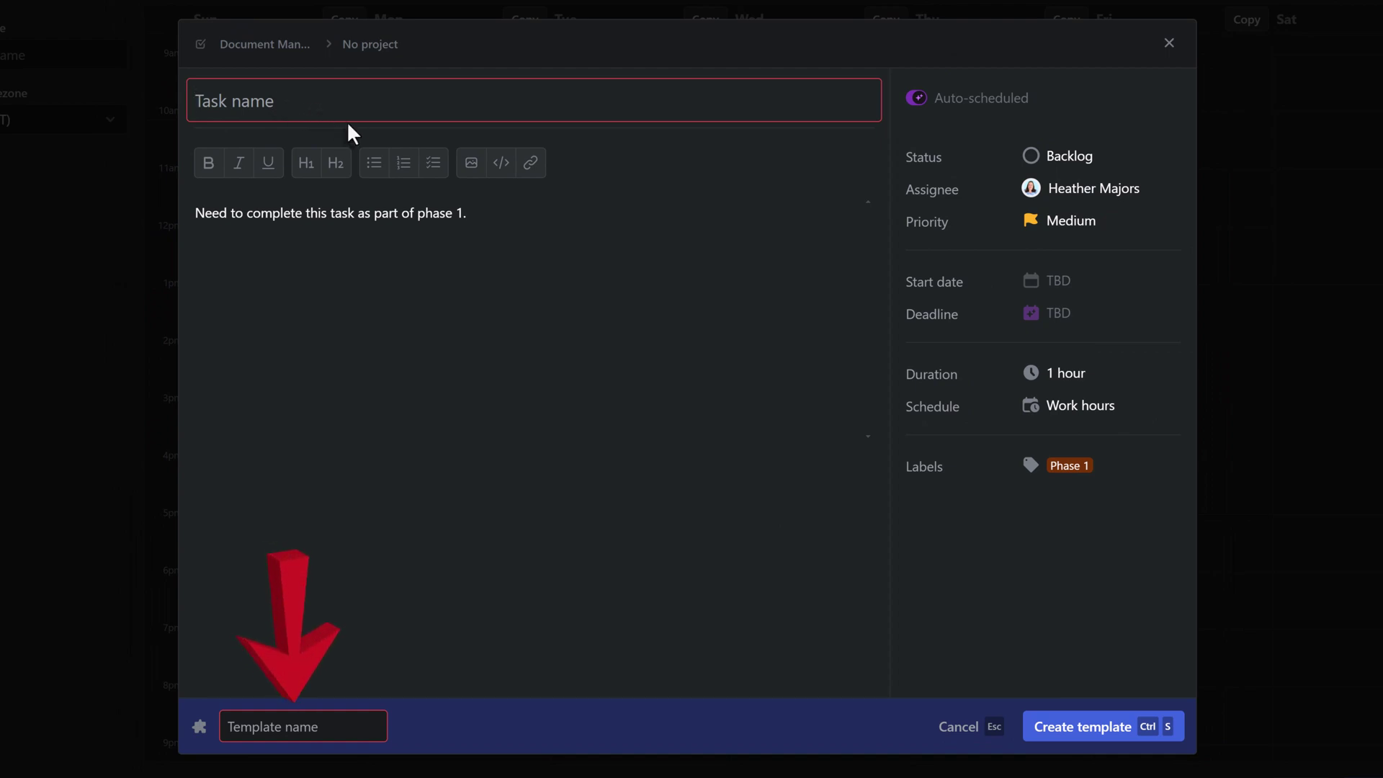
{"action": "left_click", "coordinate": [323, 730]}
{"action": "type", "text": "Doc"}
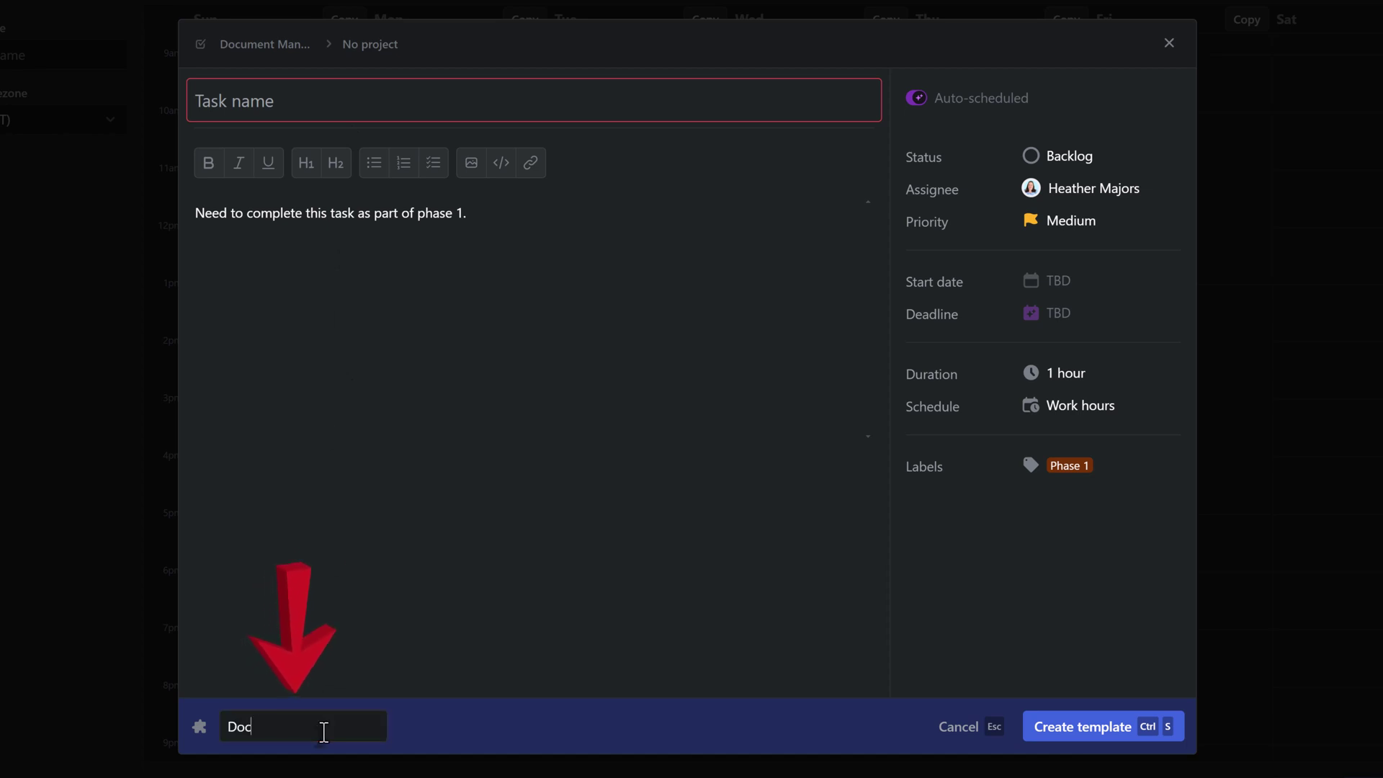
{"action": "type", "text": "ument MGT Phase 1"}
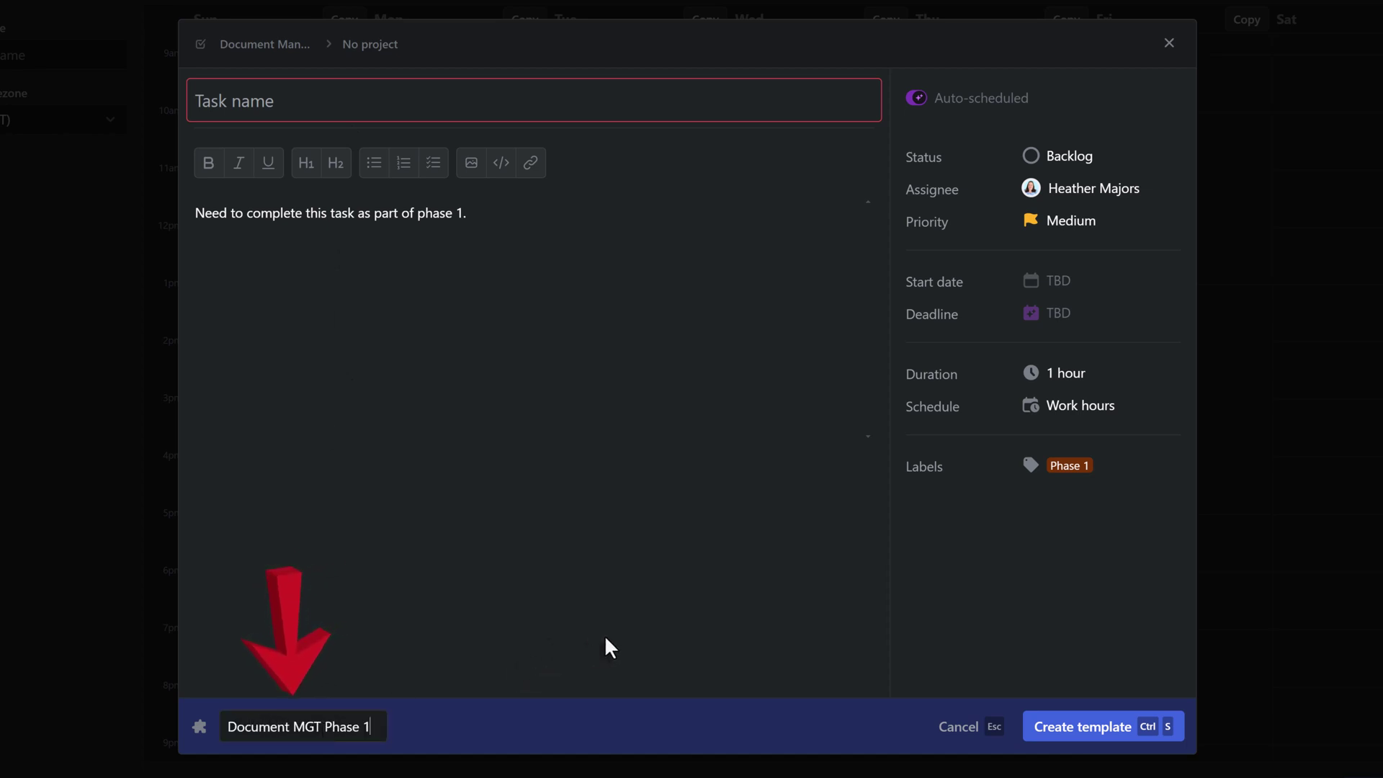
{"action": "left_click", "coordinate": [260, 108]}
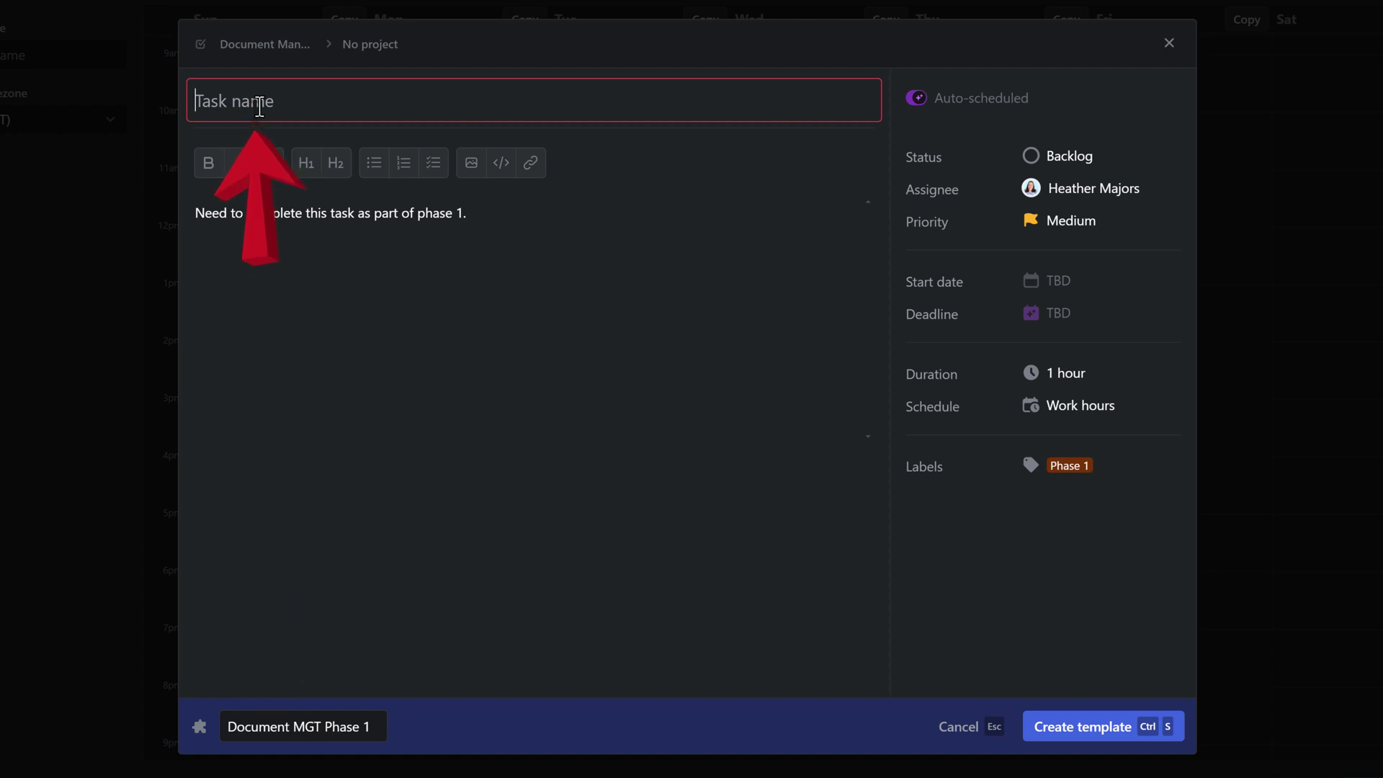
{"action": "type", "text": "Name"}
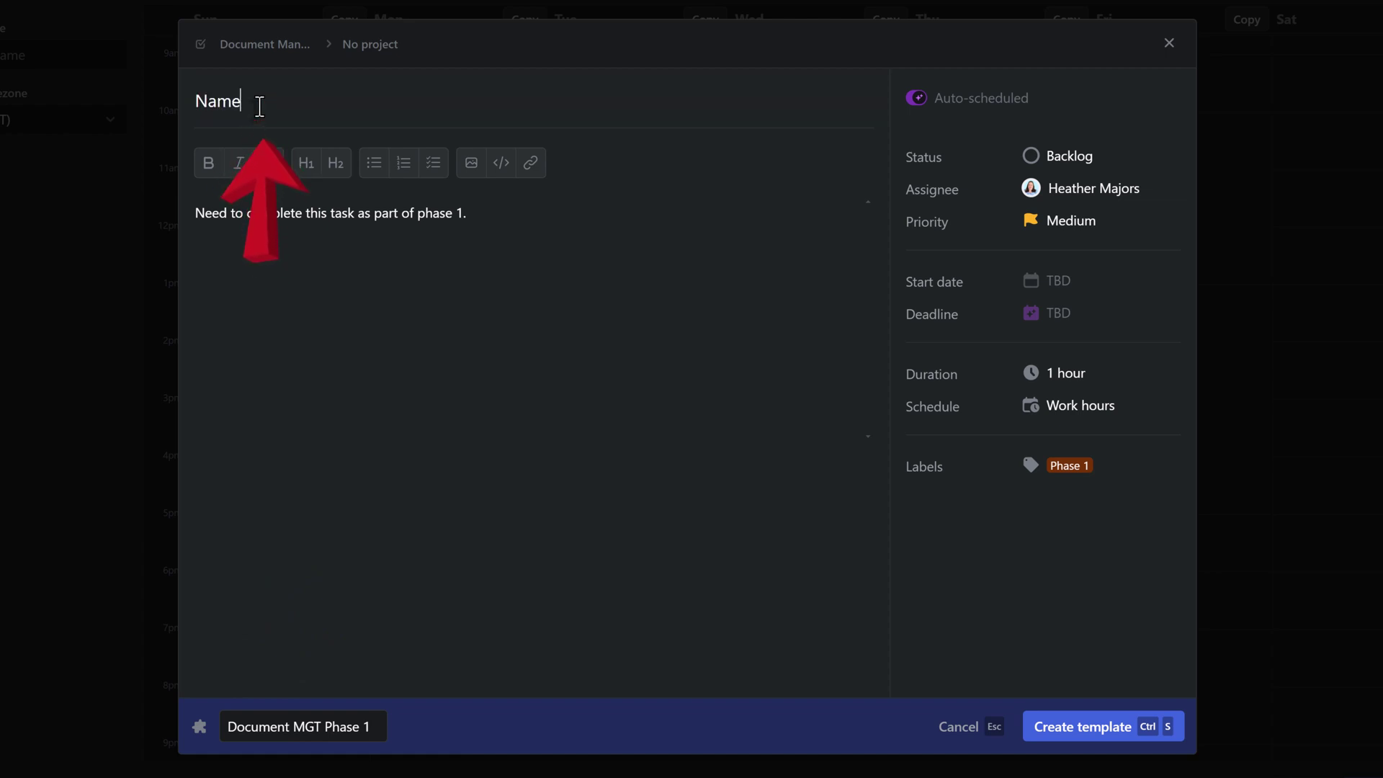
{"action": "type", "text": " Conventions"}
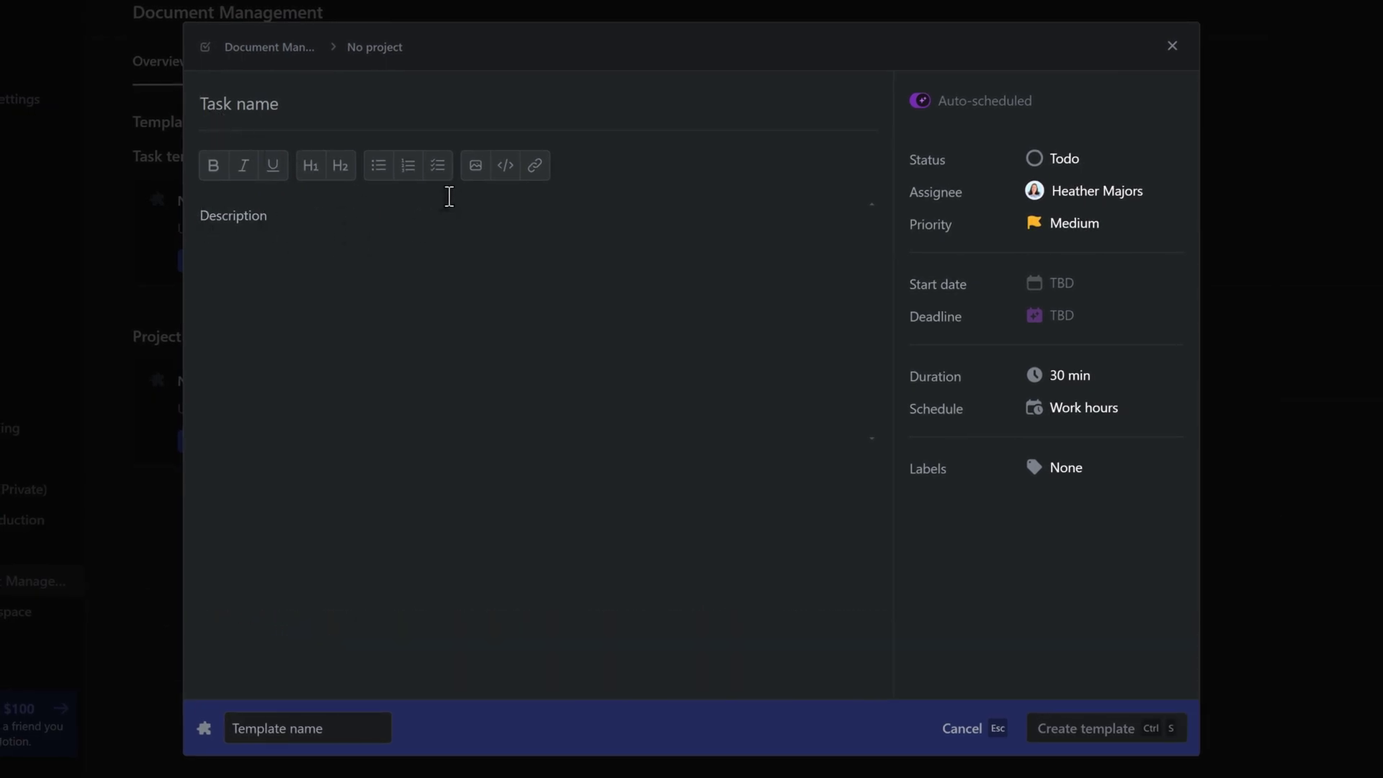
{"action": "type", "text": "N"}
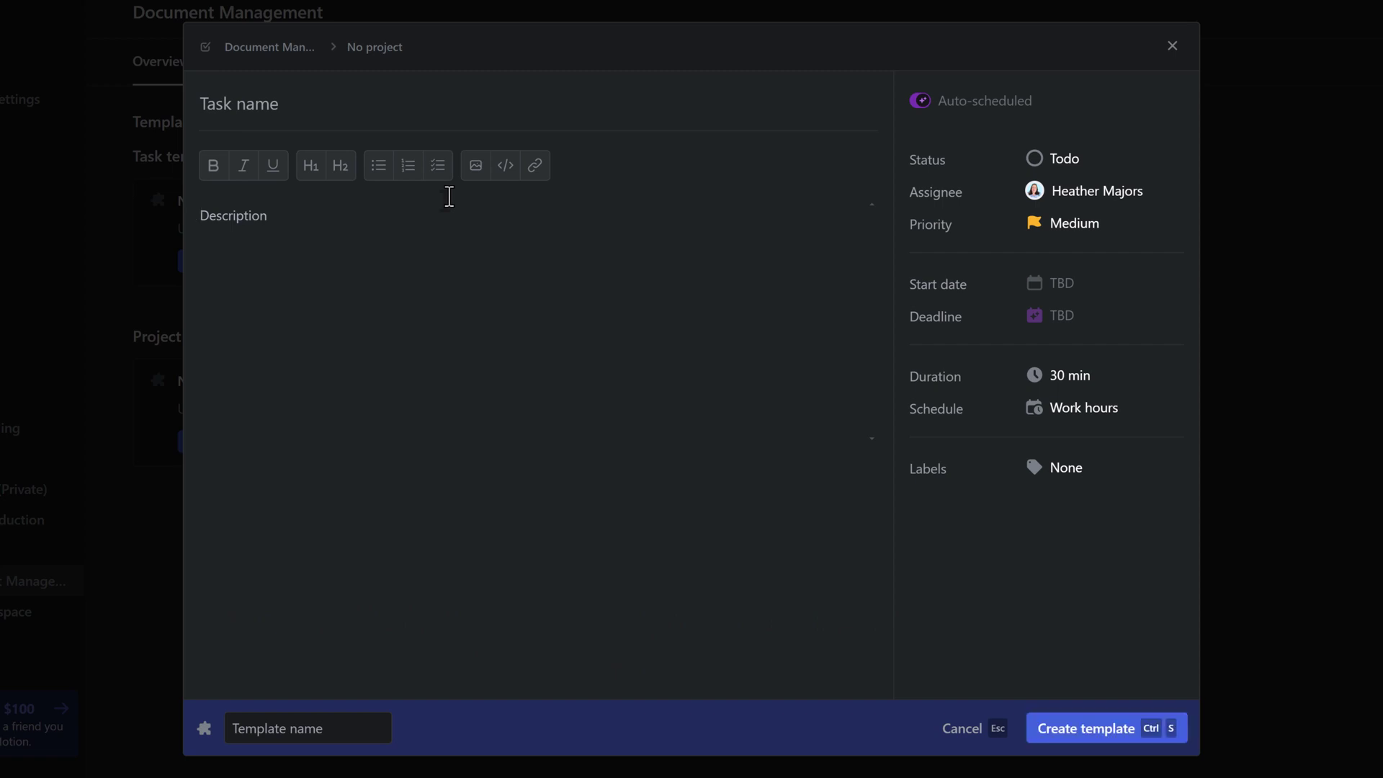
{"action": "type", "text": "eed to complete this task as part of the phase 1"}
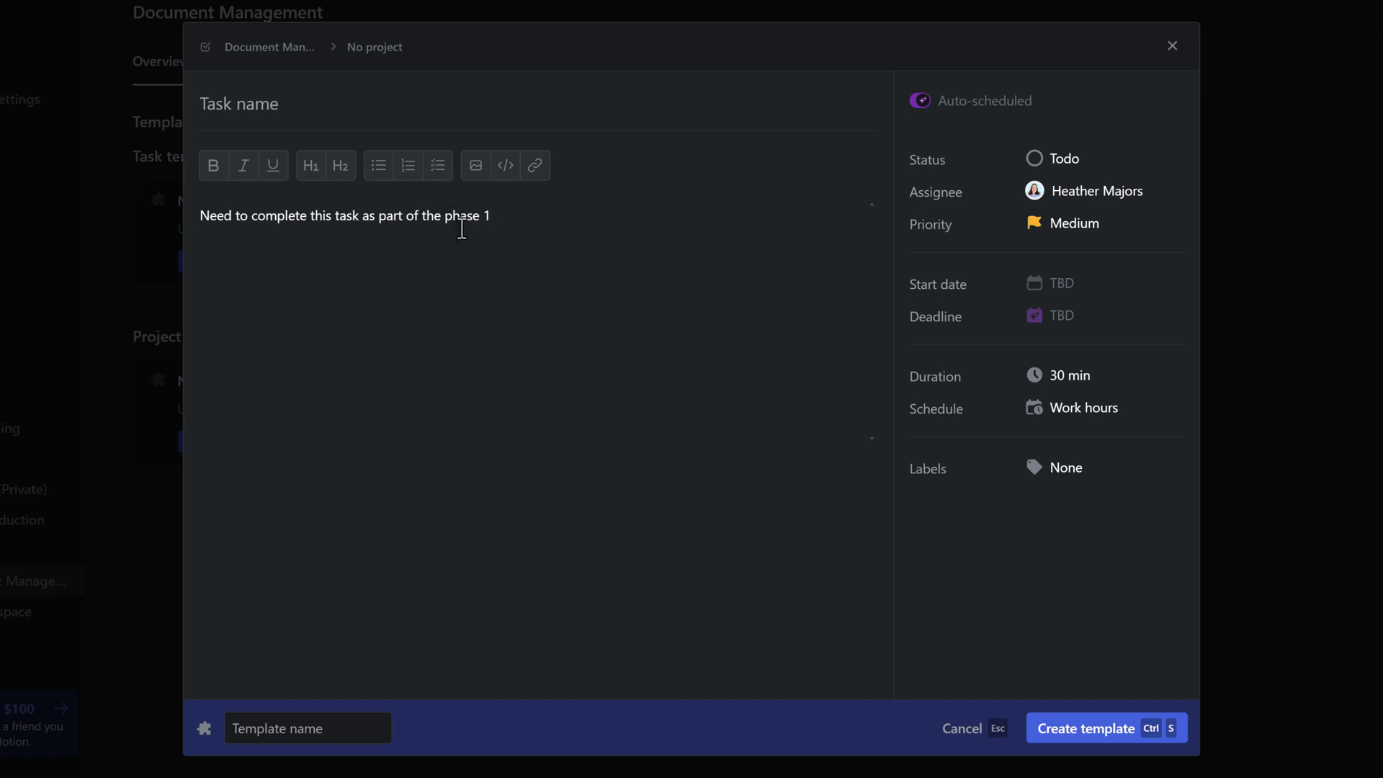
{"action": "key", "text": "ctrl+BackSpace"}
{"action": "key", "text": "ctrl+BackSpace"}
{"action": "key", "text": "ctrl+BackSpace"}
{"action": "type", "text": "phase 1."}
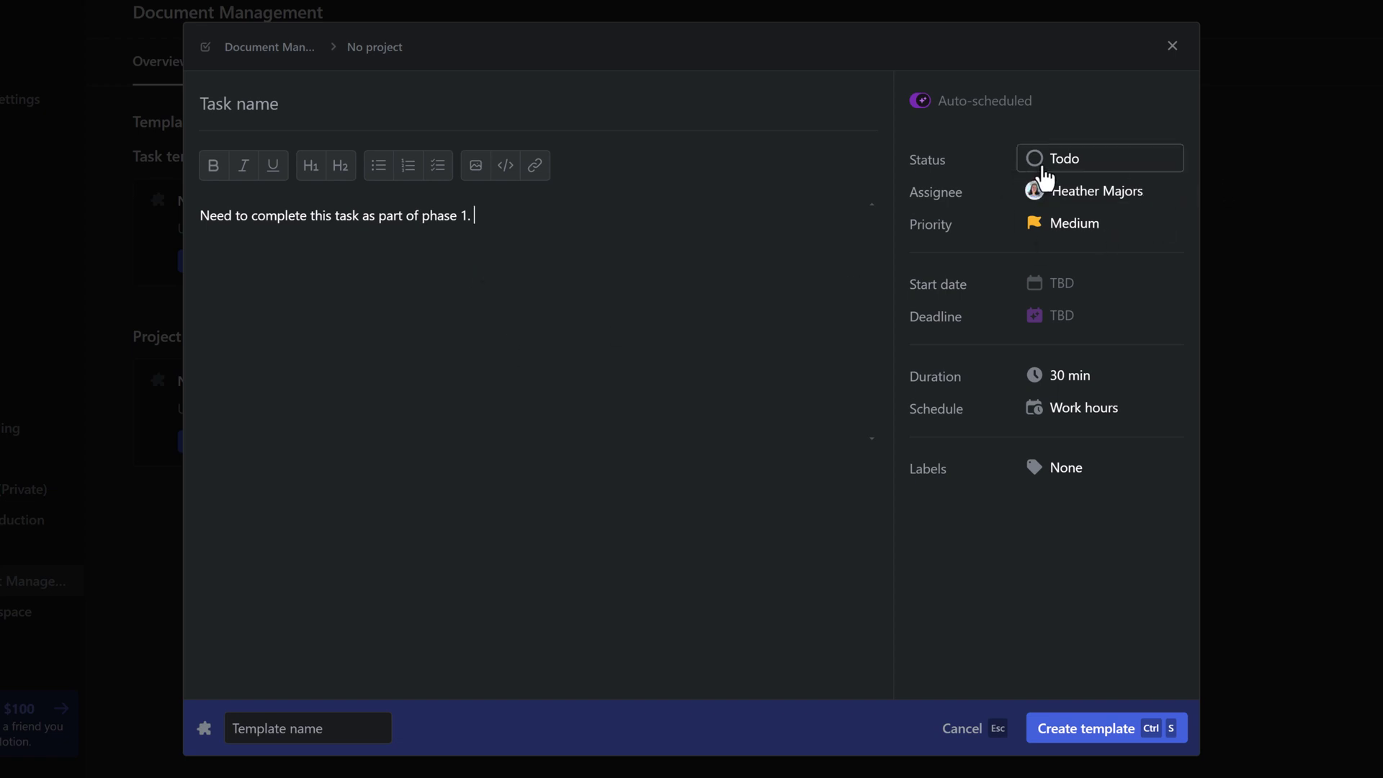
Set the template status to Backlog and duration to 1 hour, keeping Work hours.
{"action": "left_click", "coordinate": [1086, 162]}
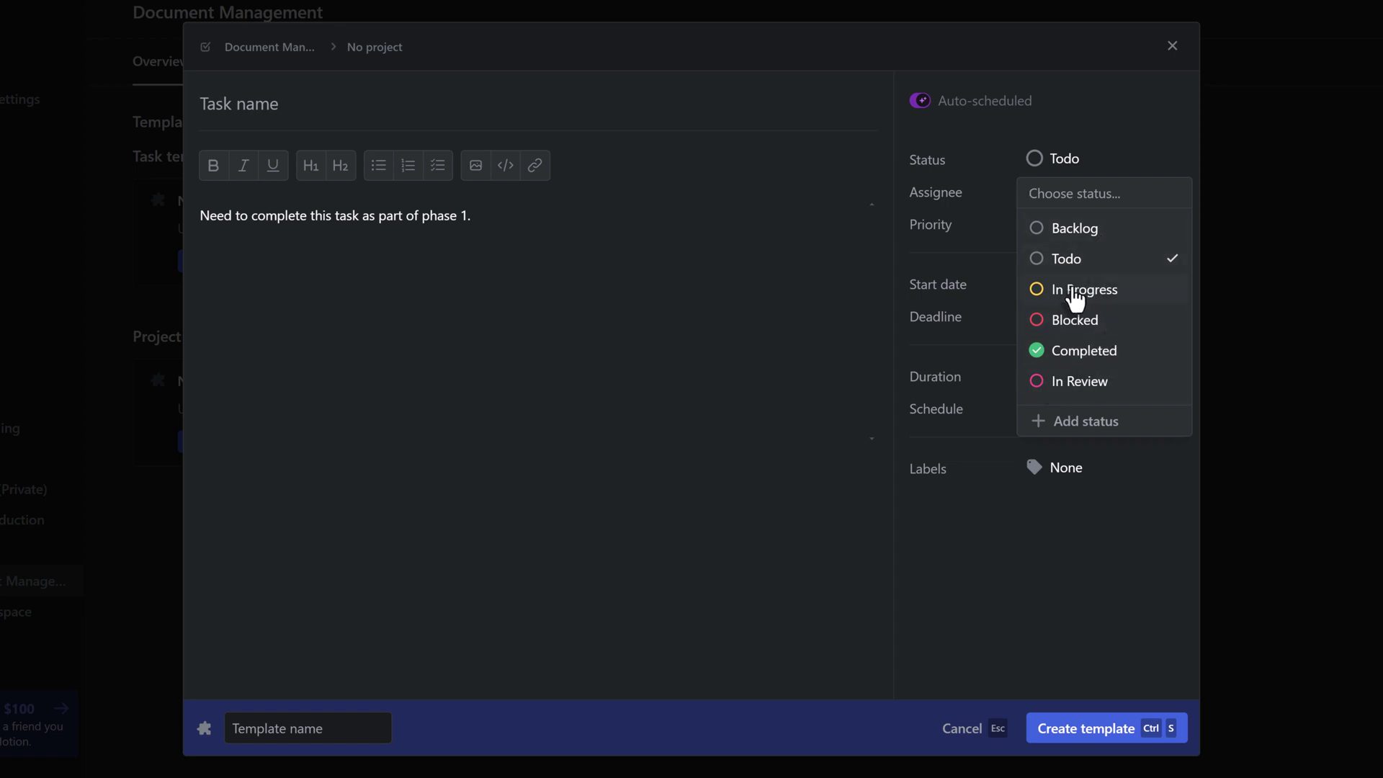
{"action": "left_click", "coordinate": [1076, 228]}
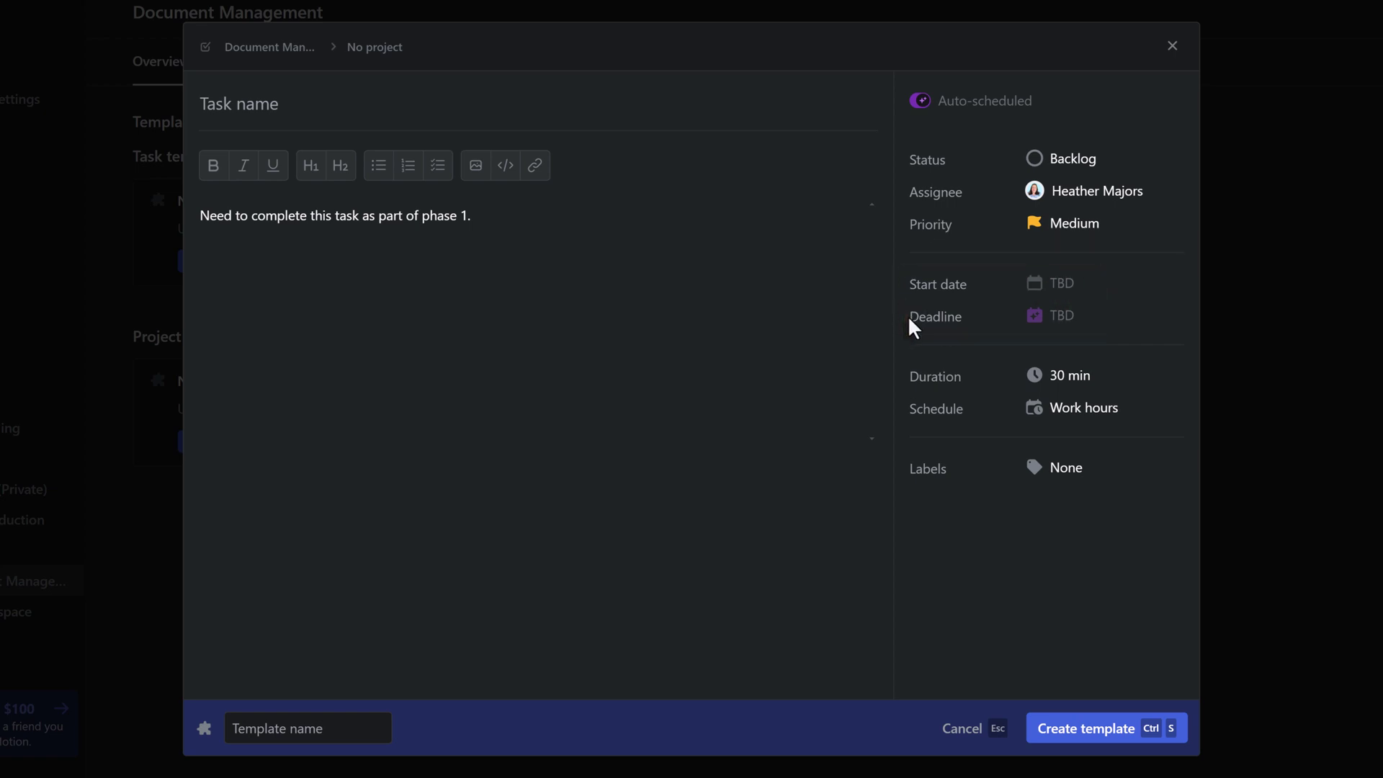
{"action": "left_click", "coordinate": [1060, 379]}
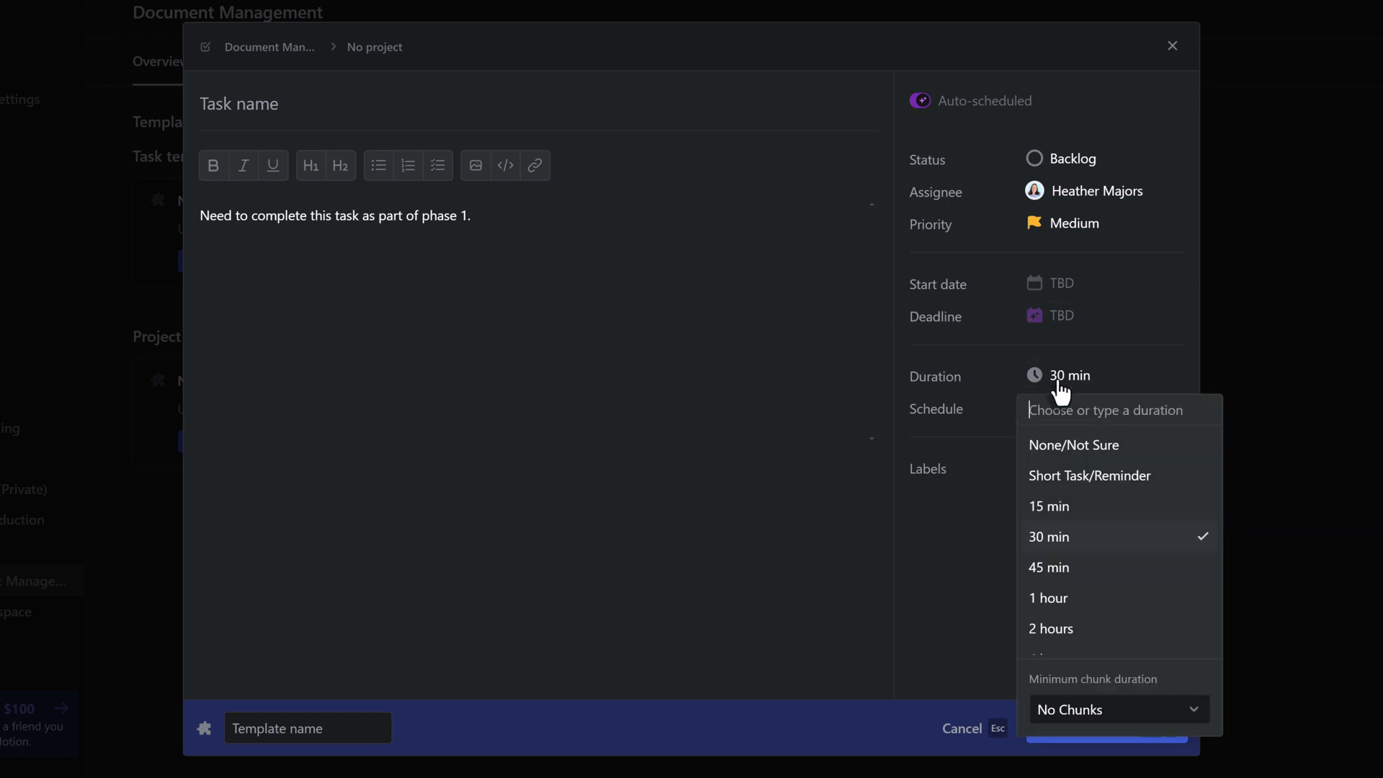
{"action": "left_click", "coordinate": [1066, 606]}
{"action": "scroll", "coordinate": [1124, 607], "scroll_direction": "down", "scroll_amount": 1}
{"action": "scroll", "coordinate": [1133, 606], "scroll_direction": "down", "scroll_amount": 2}
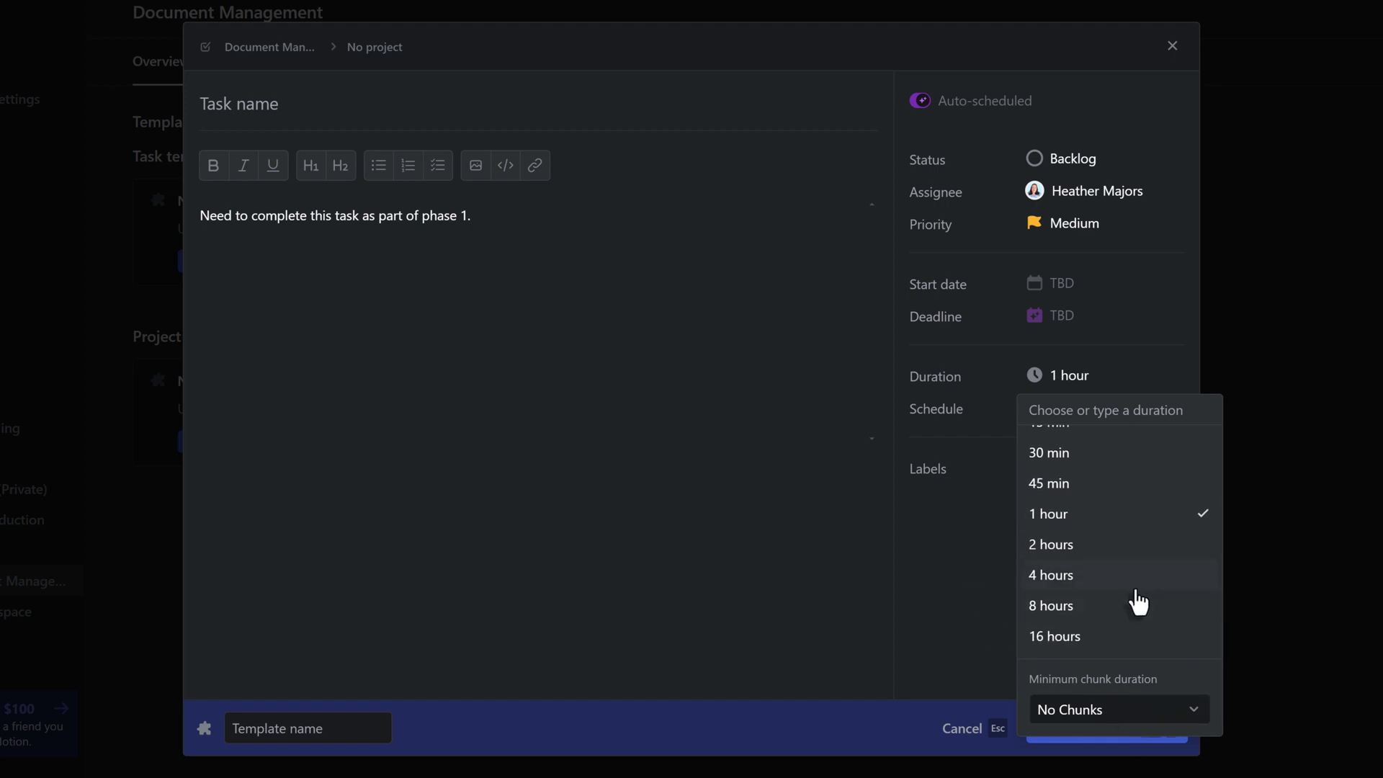
{"action": "scroll", "coordinate": [1140, 602], "scroll_direction": "up", "scroll_amount": 3}
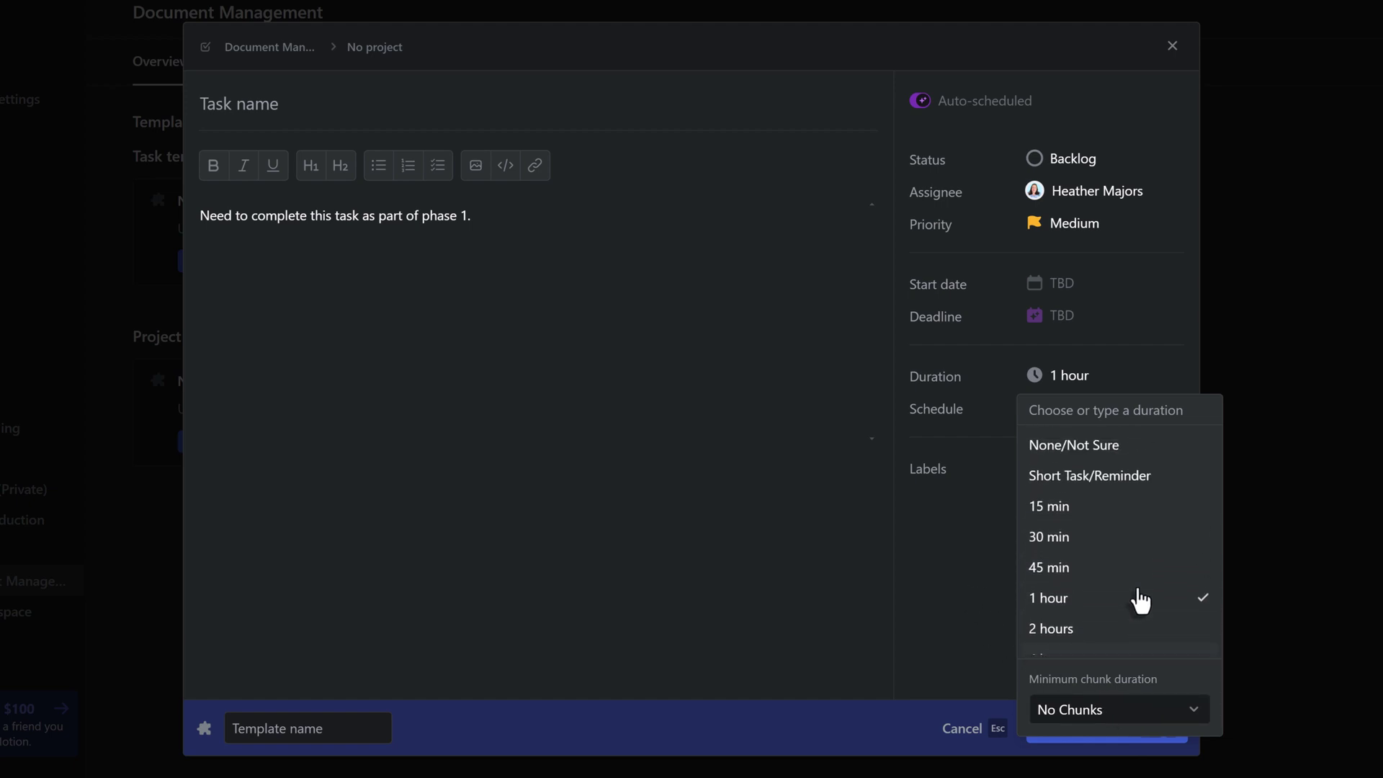
{"action": "left_click", "coordinate": [1124, 717]}
{"action": "left_click", "coordinate": [964, 611]}
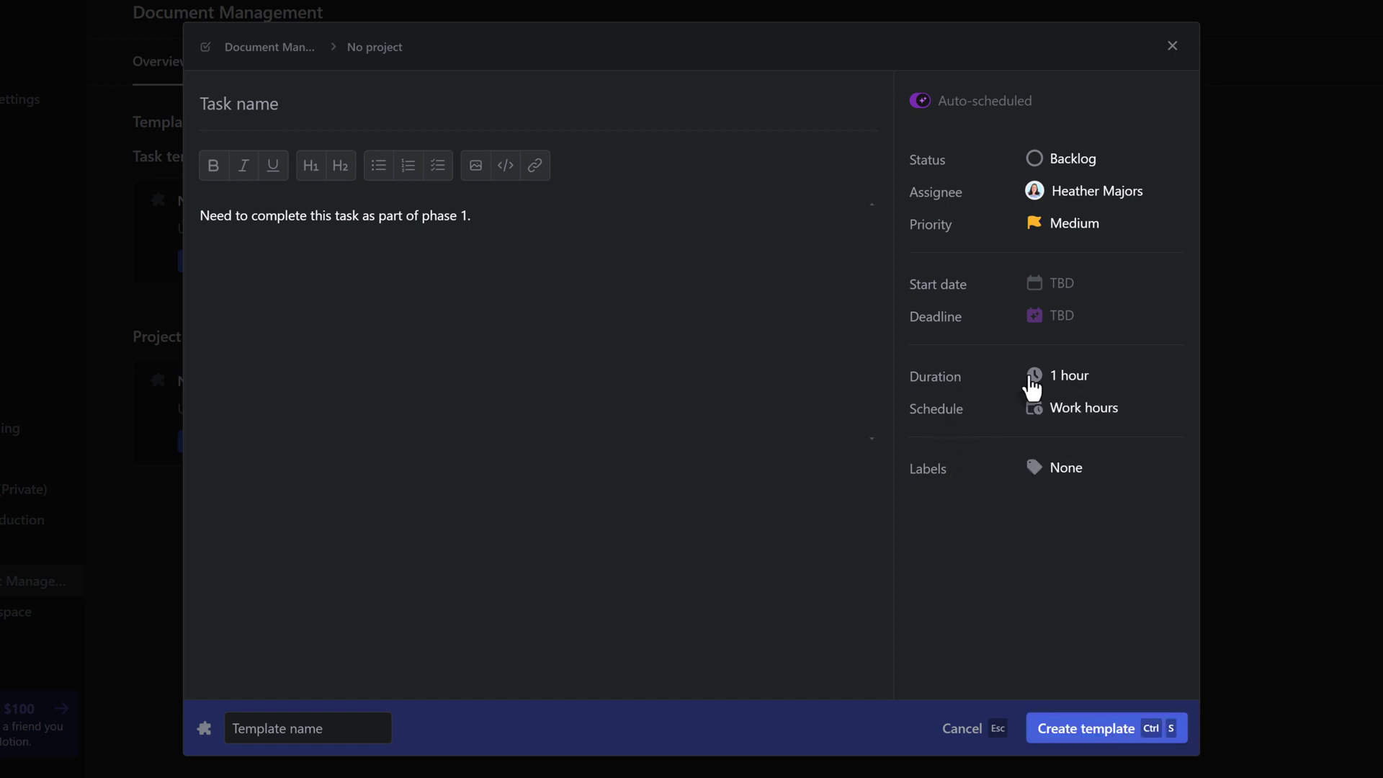
{"action": "left_click", "coordinate": [1062, 420]}
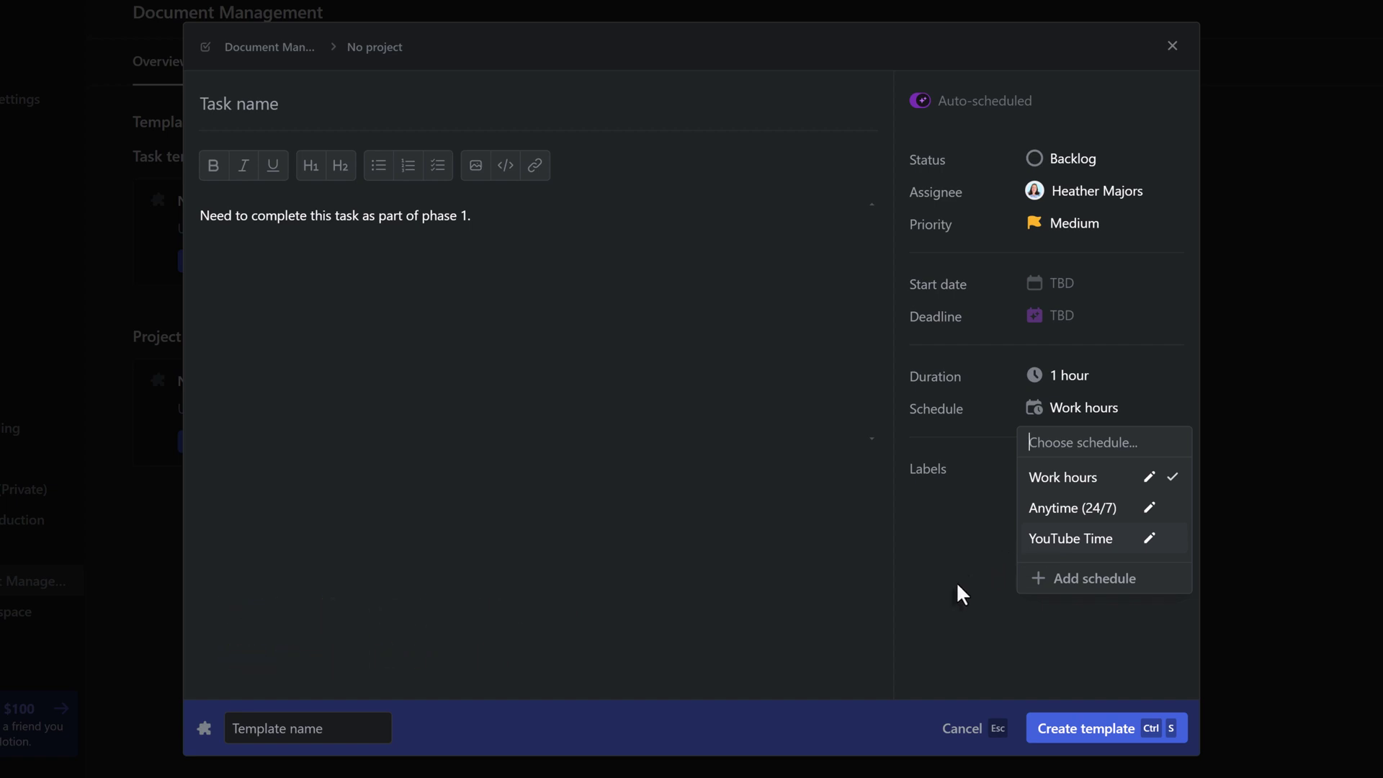
{"action": "left_click", "coordinate": [996, 539]}
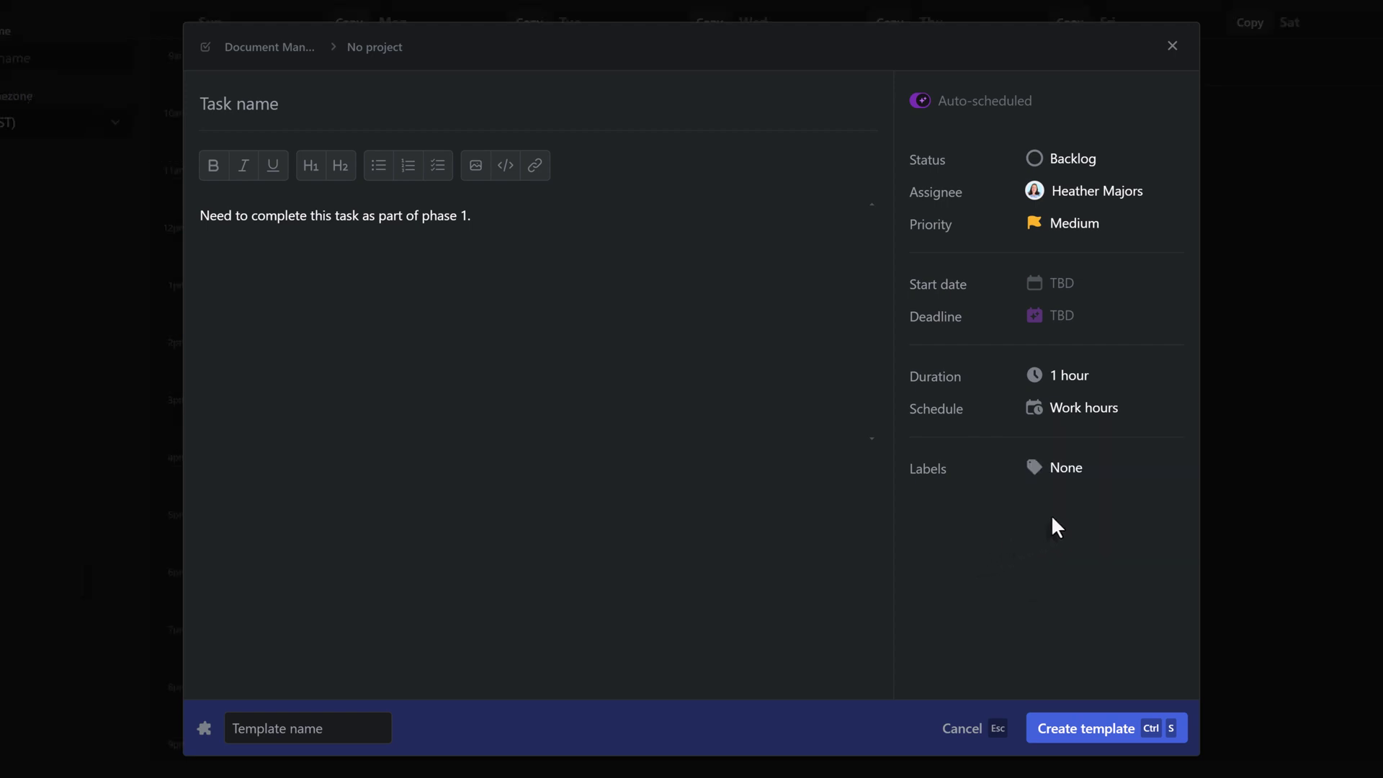
Label the template Phase 1 and save it.
{"action": "left_click", "coordinate": [1050, 476]}
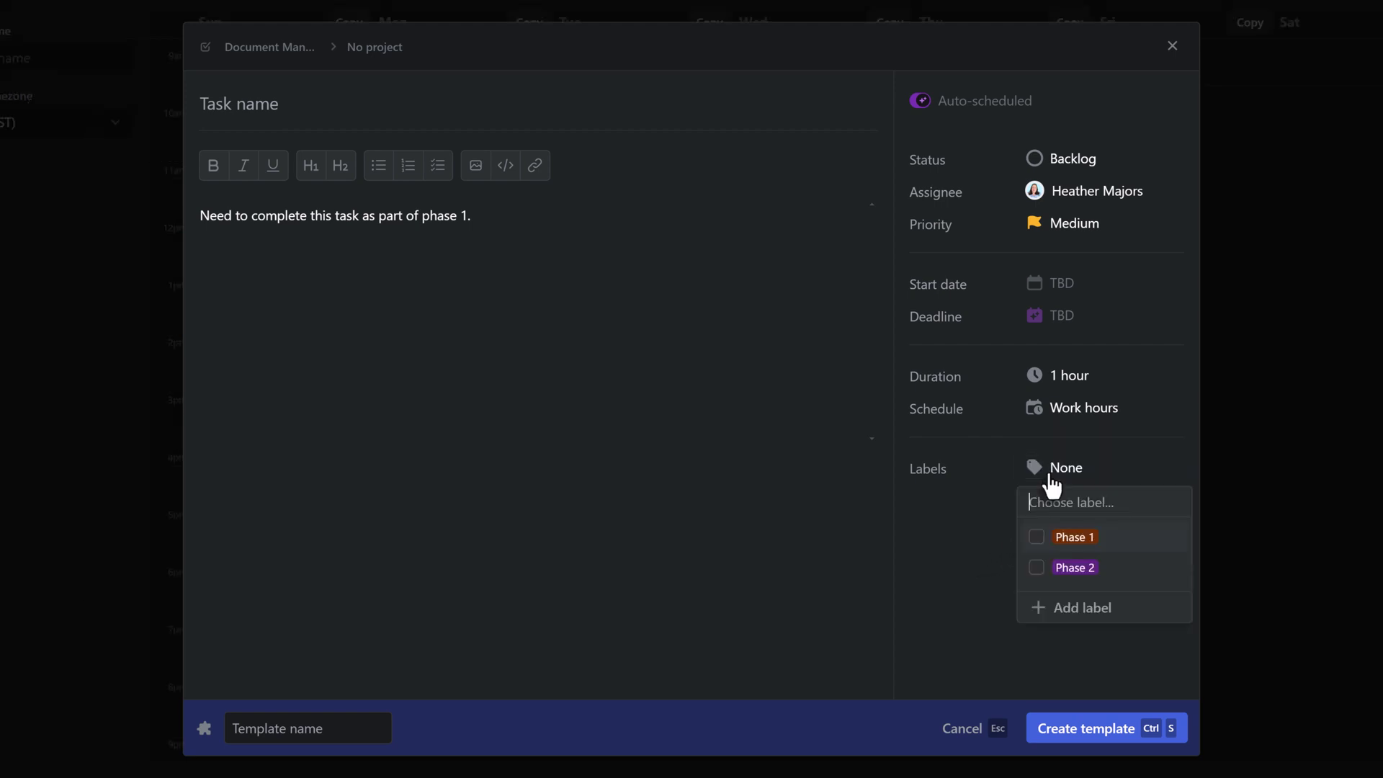
{"action": "left_click", "coordinate": [1037, 538]}
{"action": "left_click", "coordinate": [977, 605]}
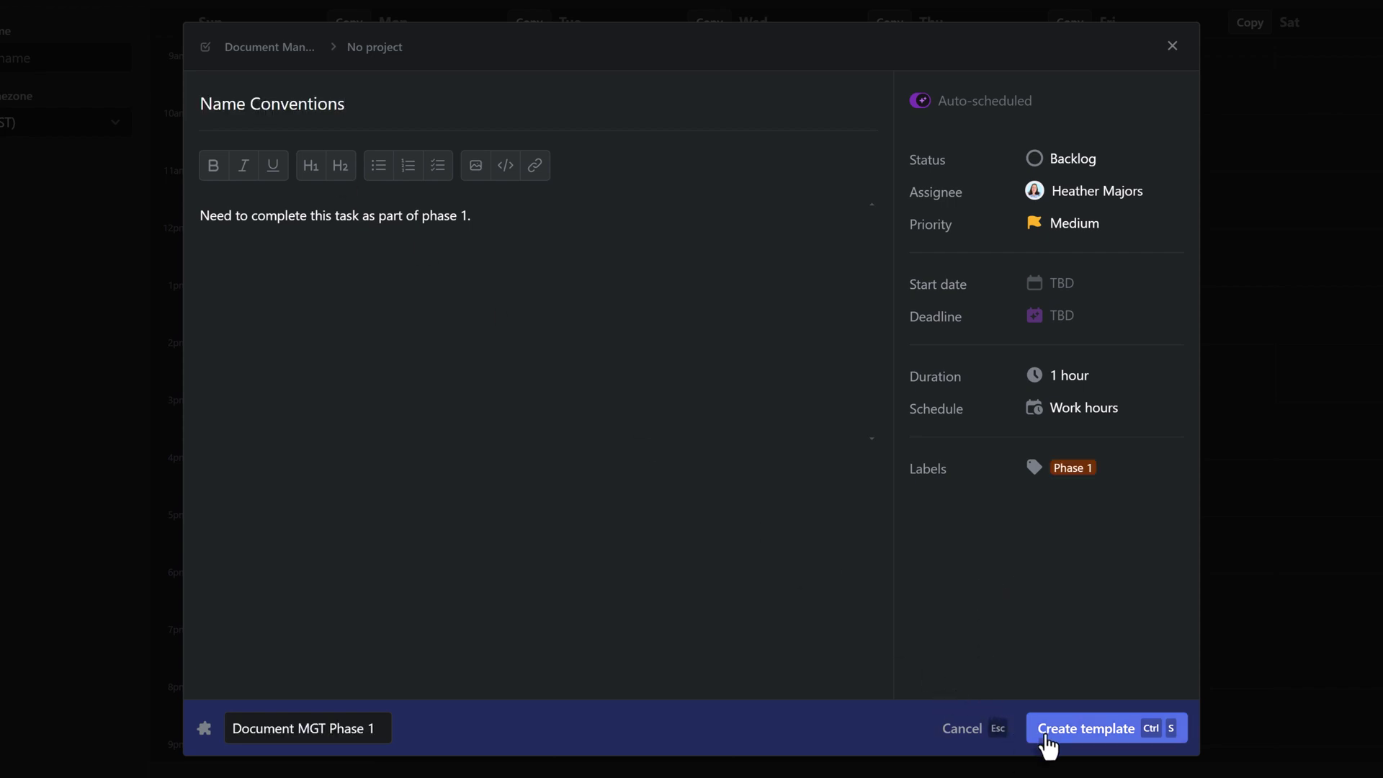
{"action": "left_click", "coordinate": [1085, 737]}
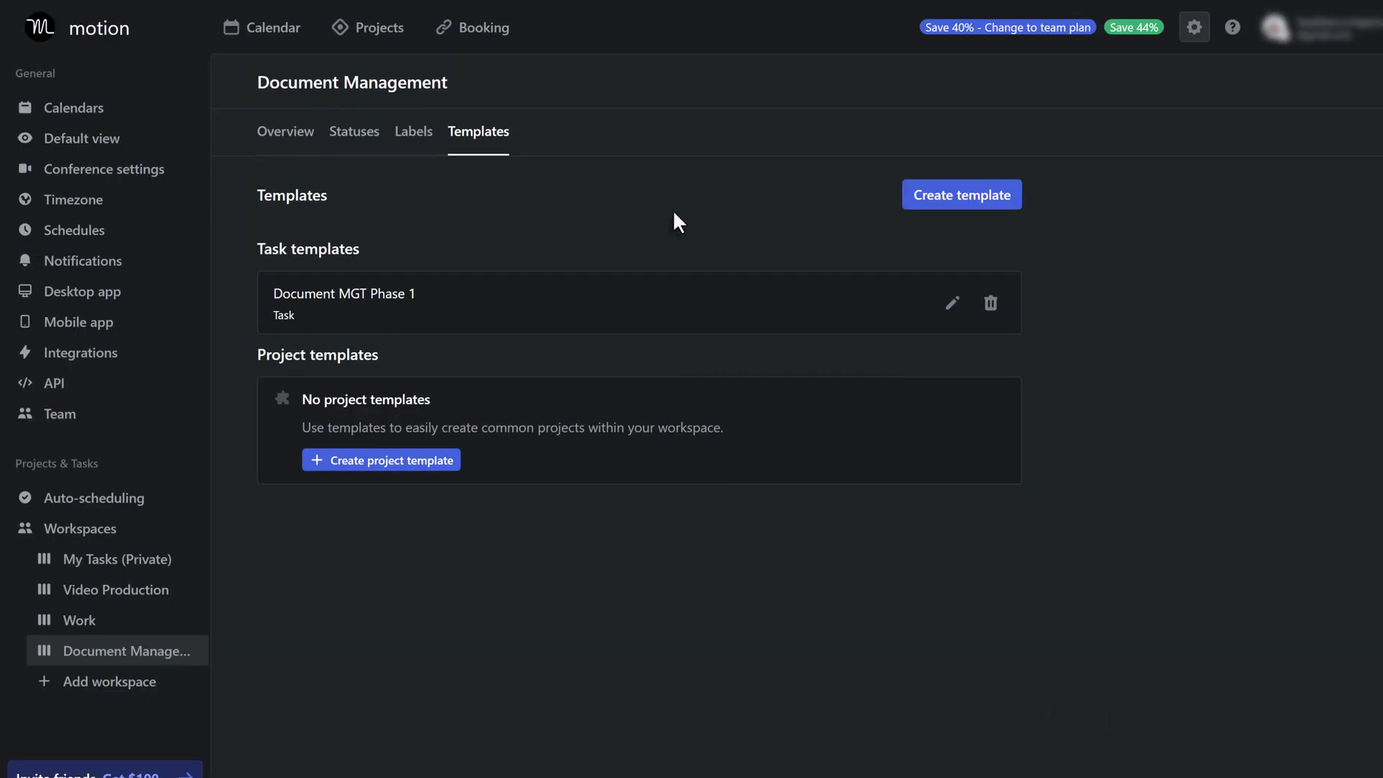
Add a Document Management task from the Document MGT Phase 1 template, due February 9.
{"action": "left_click", "coordinate": [374, 37]}
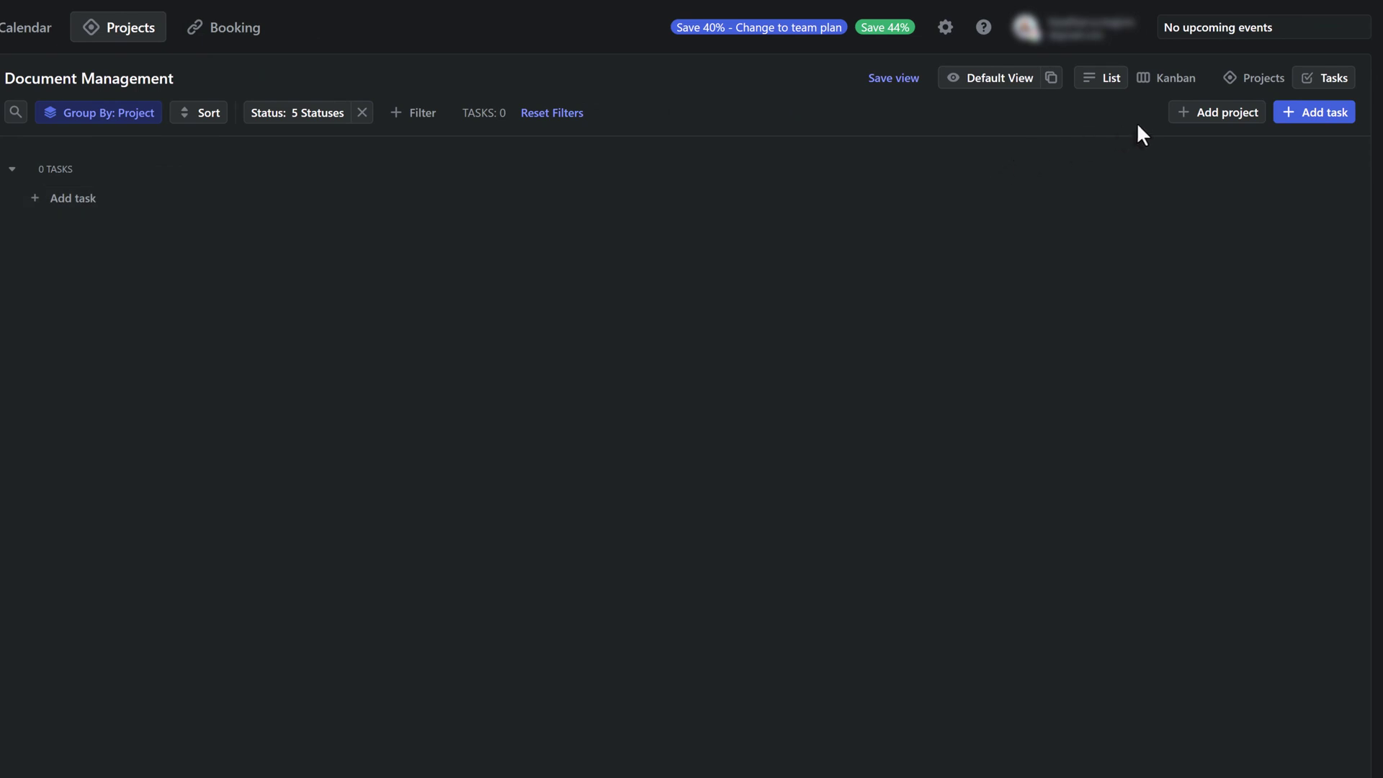
{"action": "left_click", "coordinate": [1306, 115]}
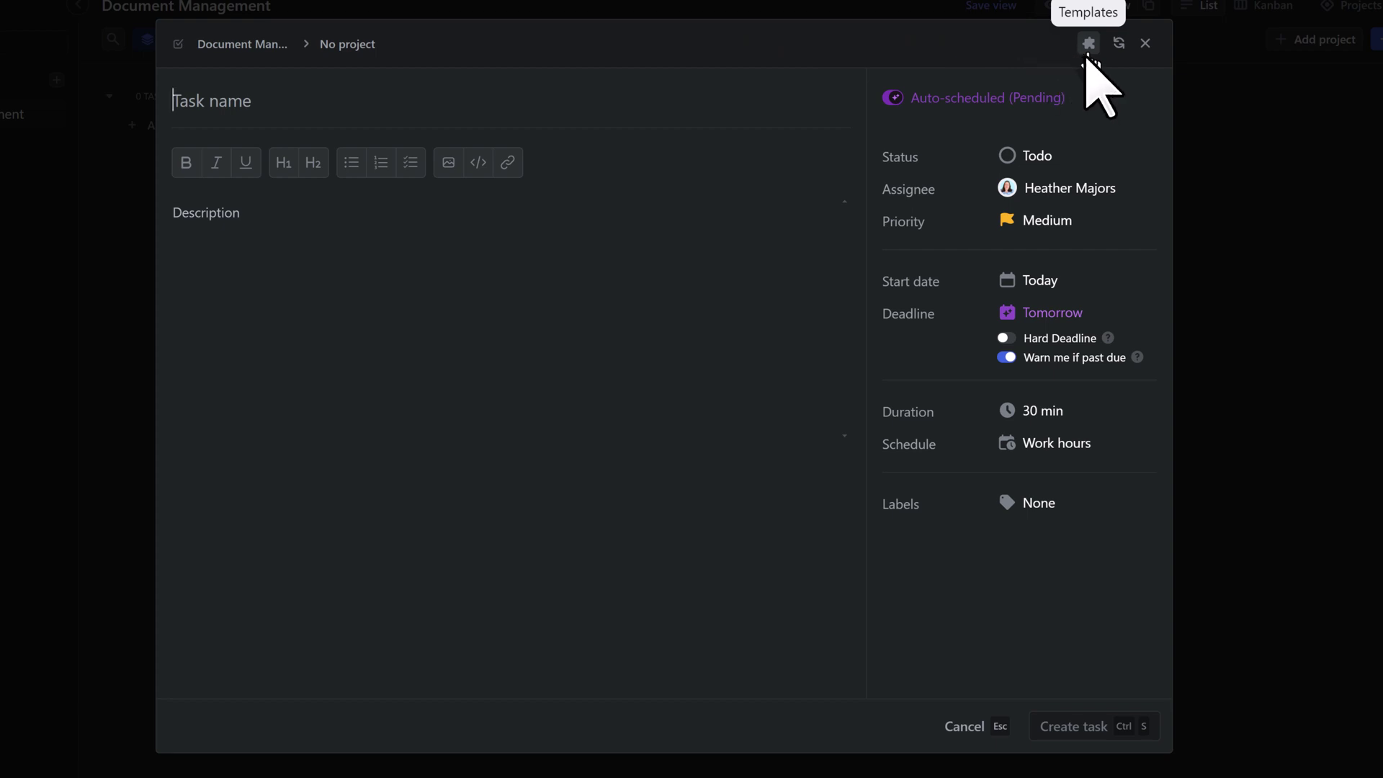
{"action": "left_click", "coordinate": [1088, 48]}
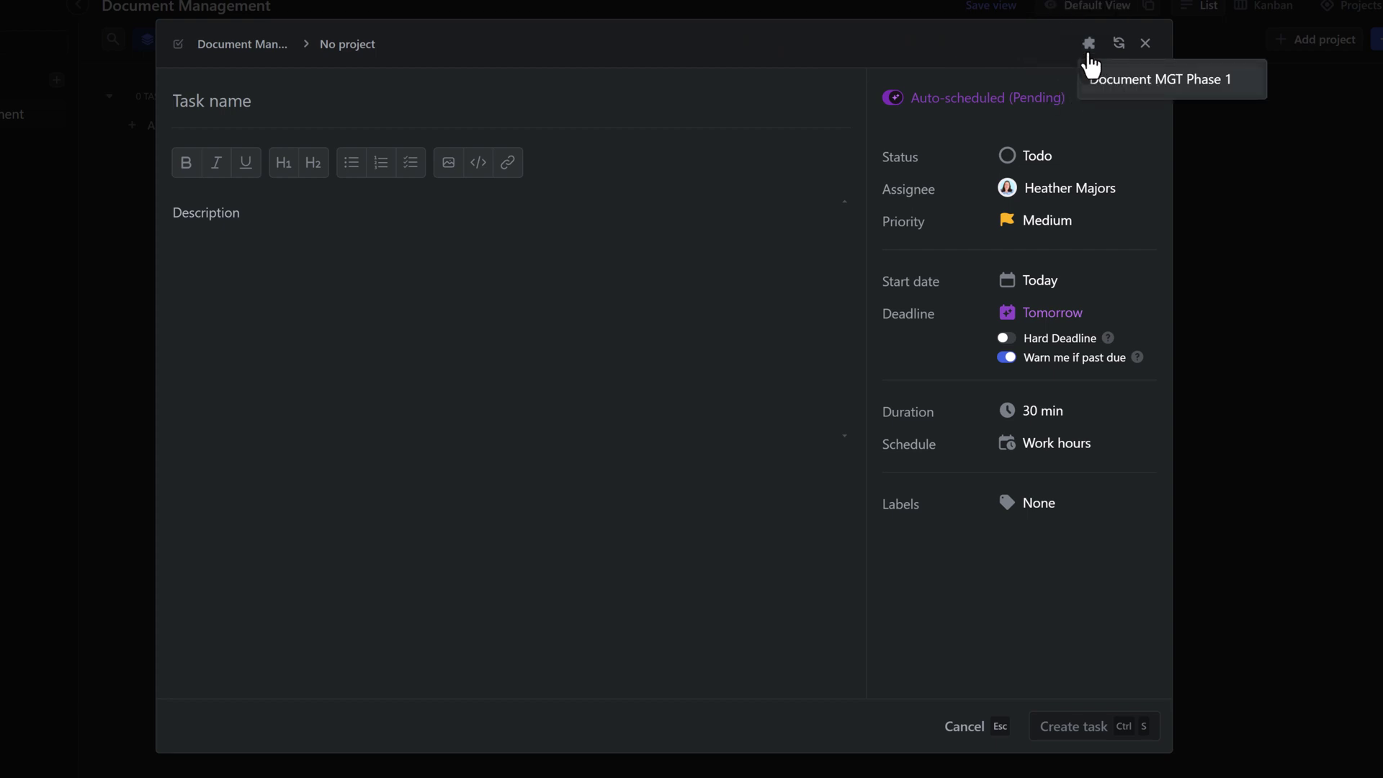
{"action": "left_click", "coordinate": [1124, 87]}
{"action": "type", "text": "Name Conventions"}
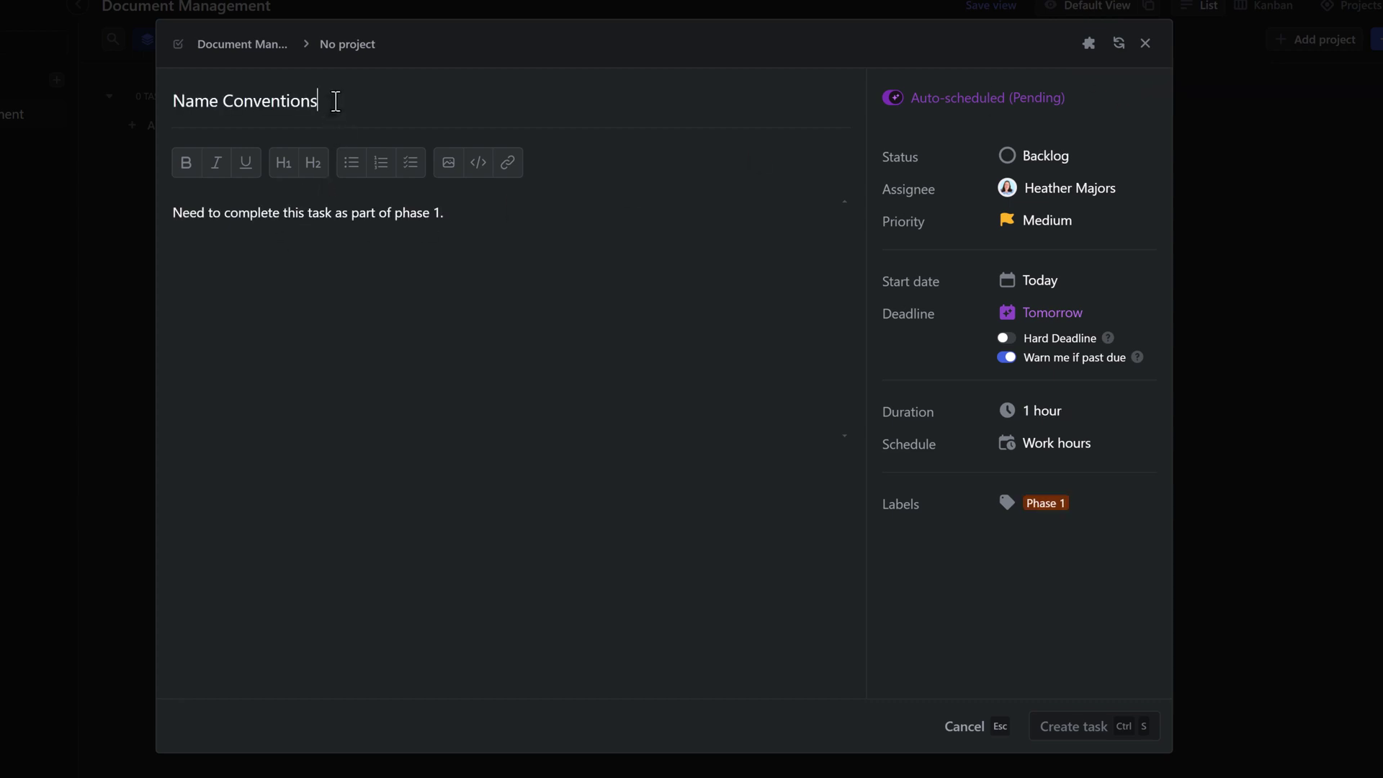
{"action": "type", "text": " - "}
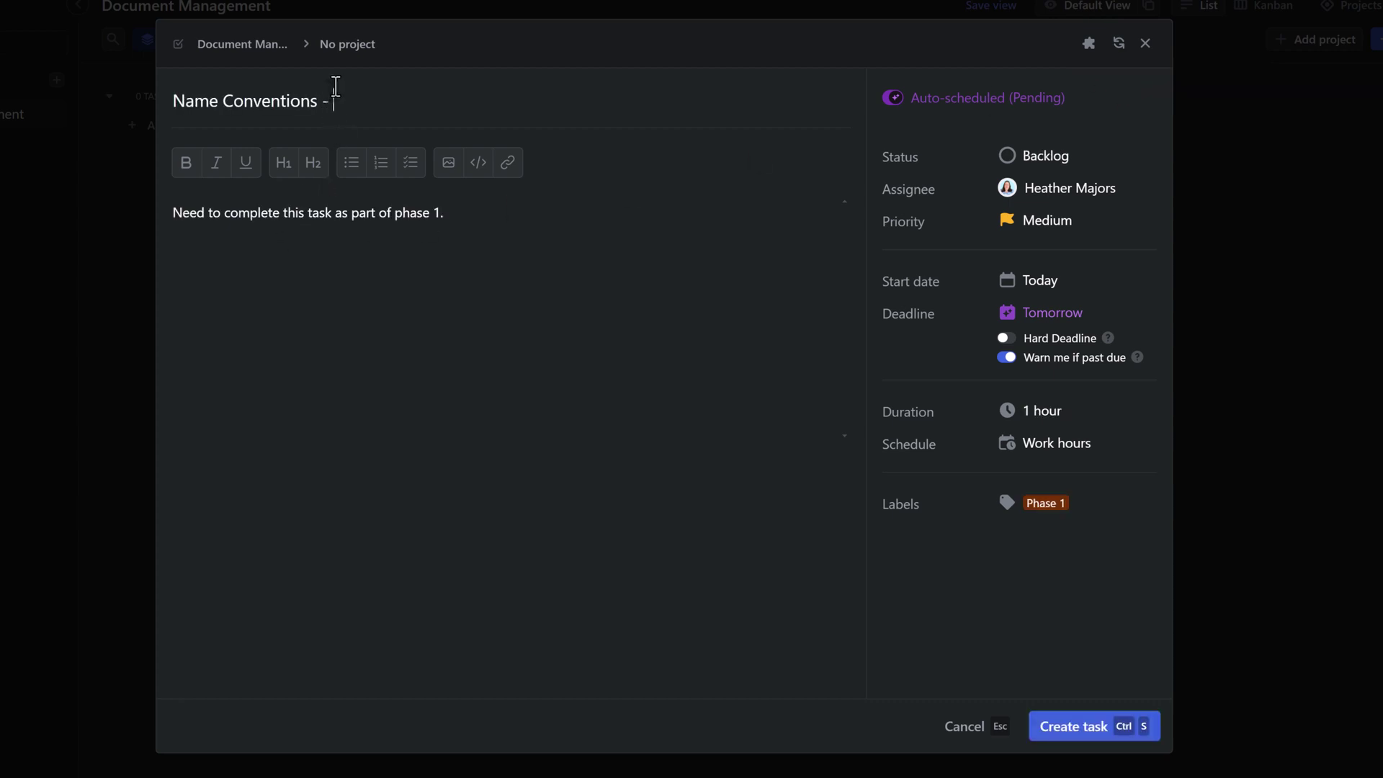
{"action": "type", "text": "Standard"}
{"action": "left_click", "coordinate": [1065, 322]}
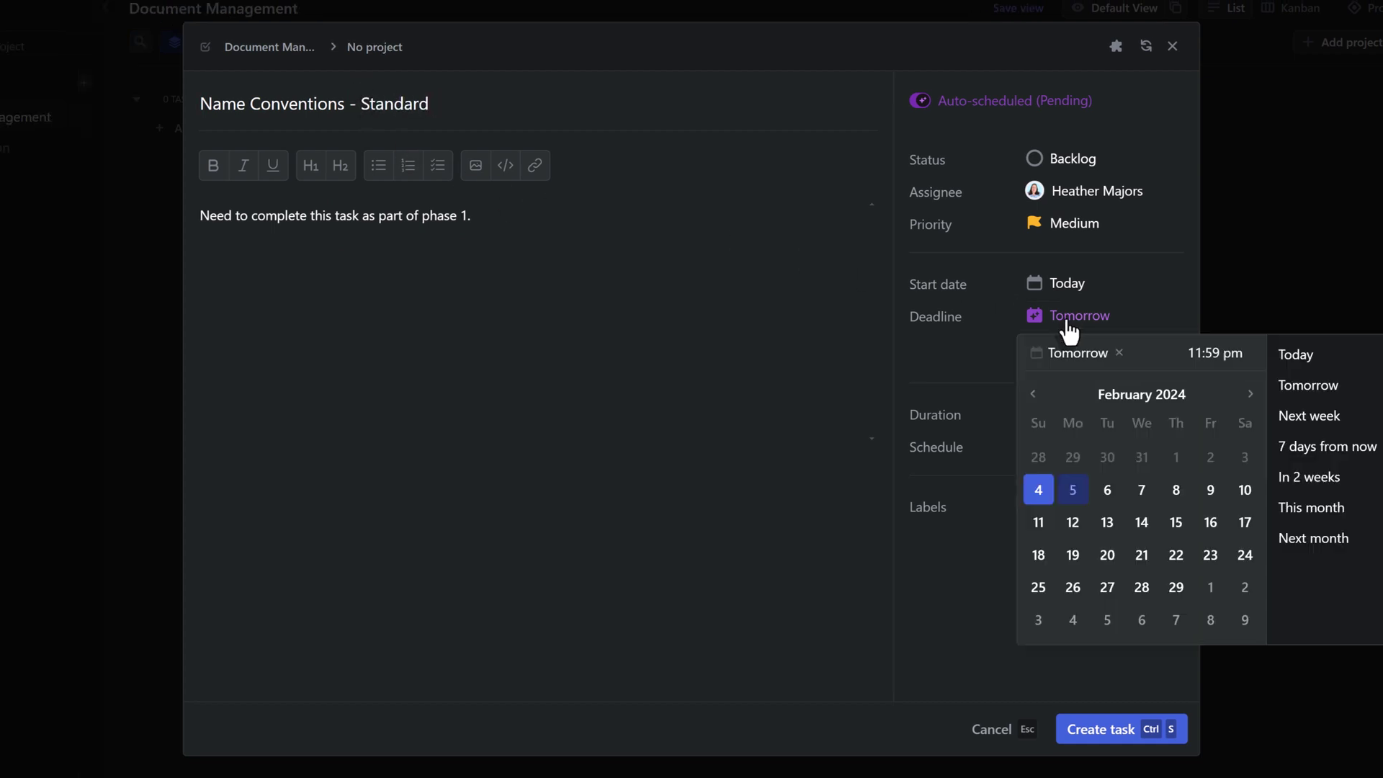
{"action": "left_click", "coordinate": [1210, 492]}
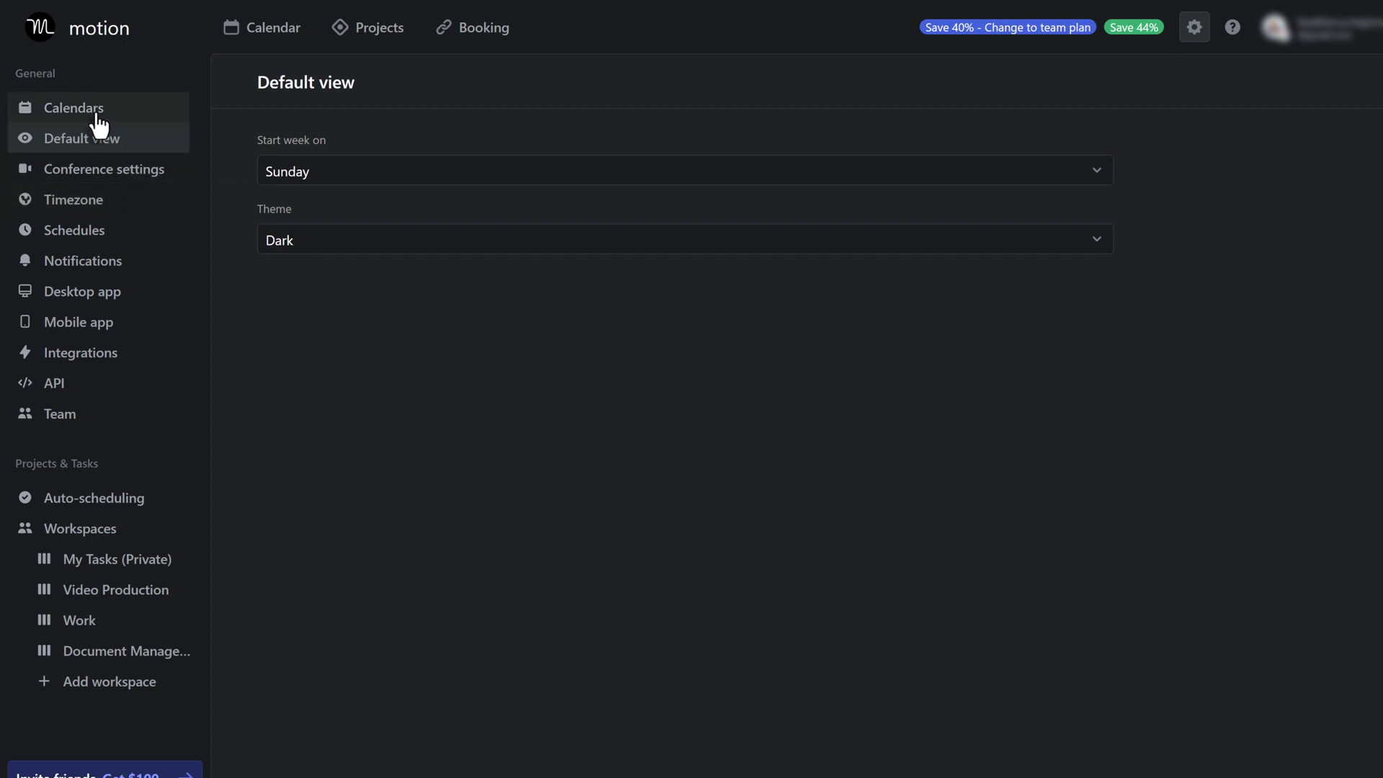
Keep weeks starting on Sunday, try the Light theme, then return to Dark.
{"action": "left_click", "coordinate": [357, 182]}
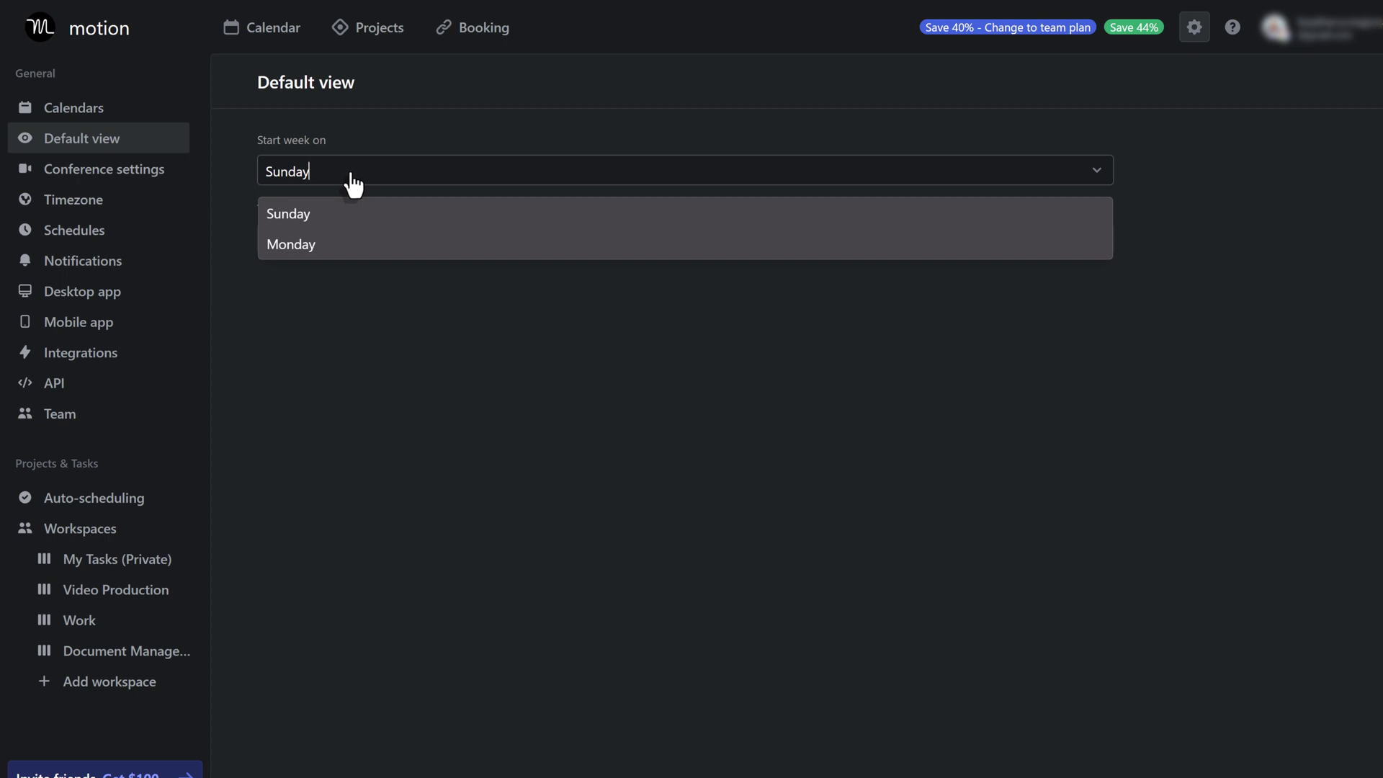
{"action": "left_click", "coordinate": [356, 176]}
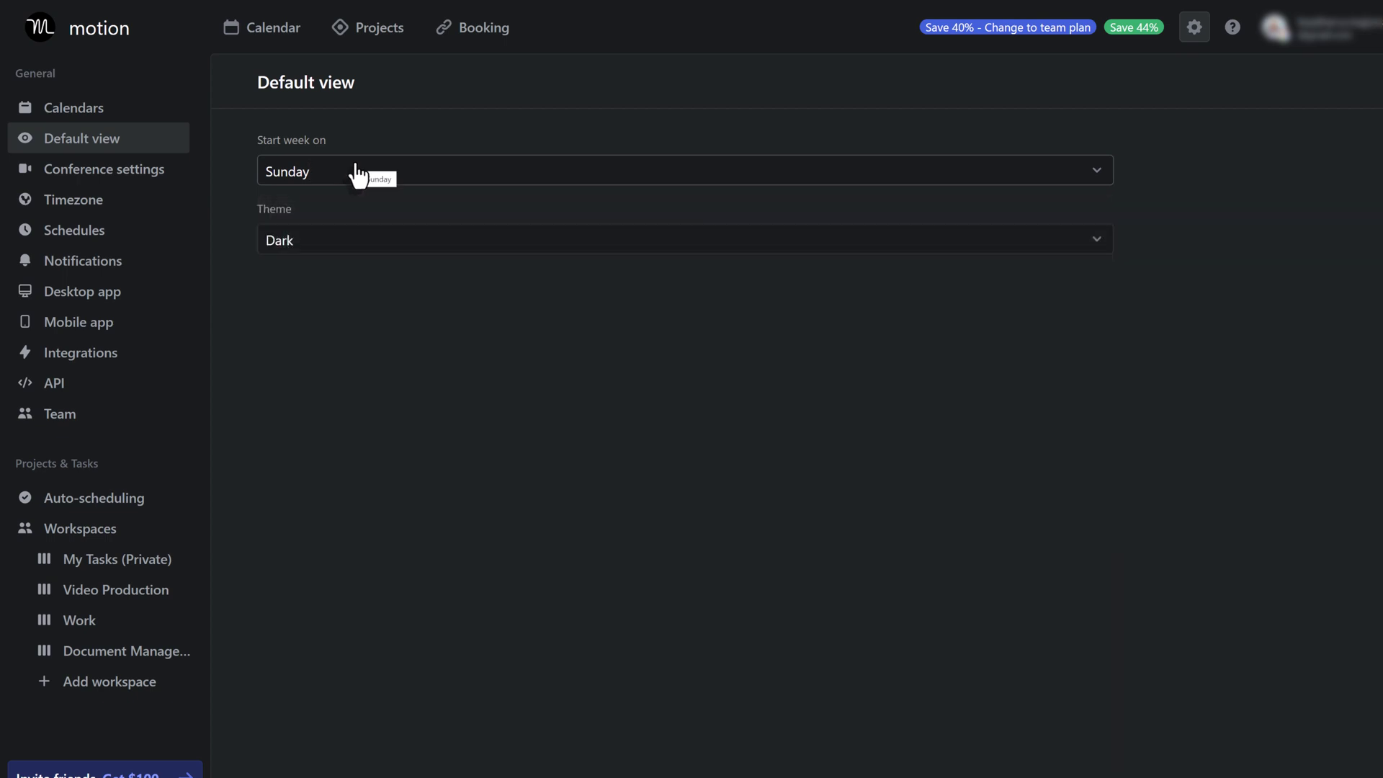
{"action": "left_click", "coordinate": [351, 247]}
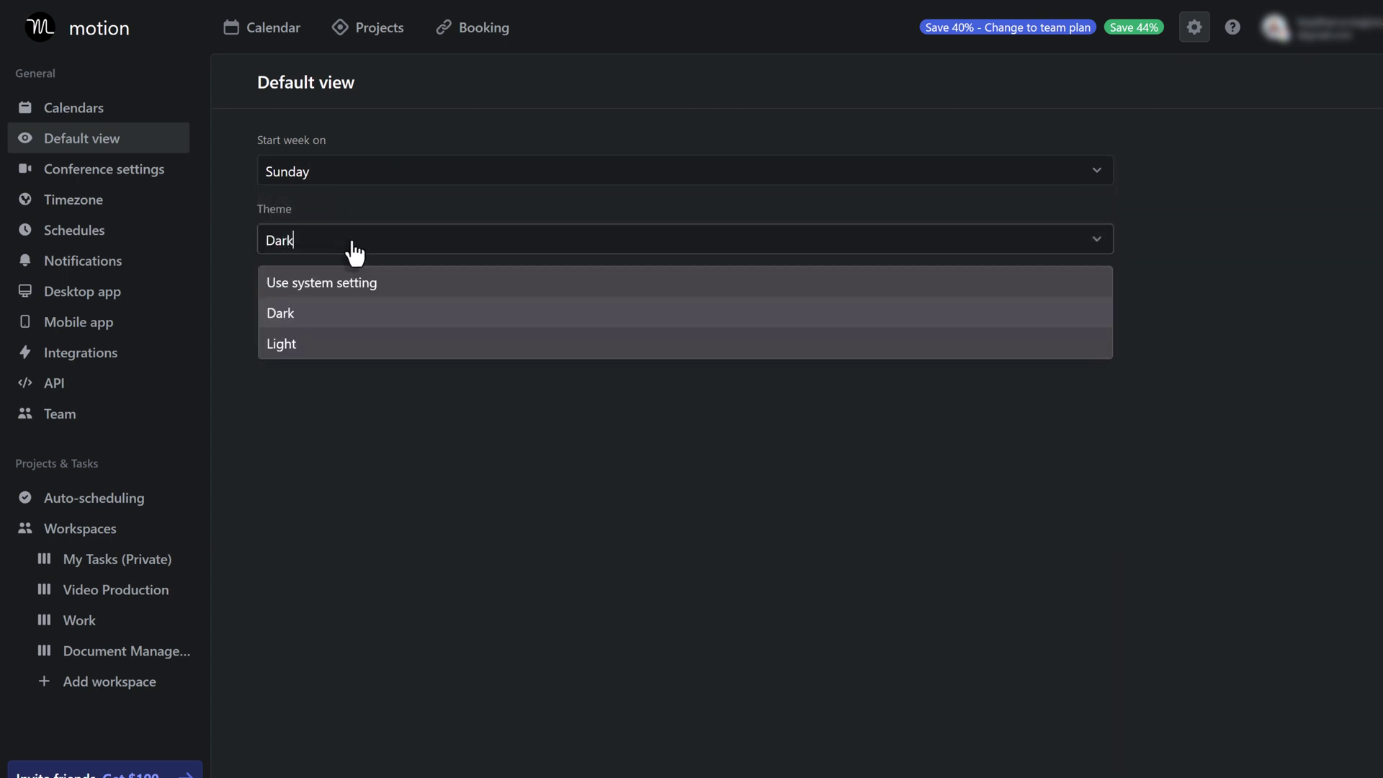
{"action": "left_click", "coordinate": [292, 345]}
{"action": "left_click", "coordinate": [309, 247]}
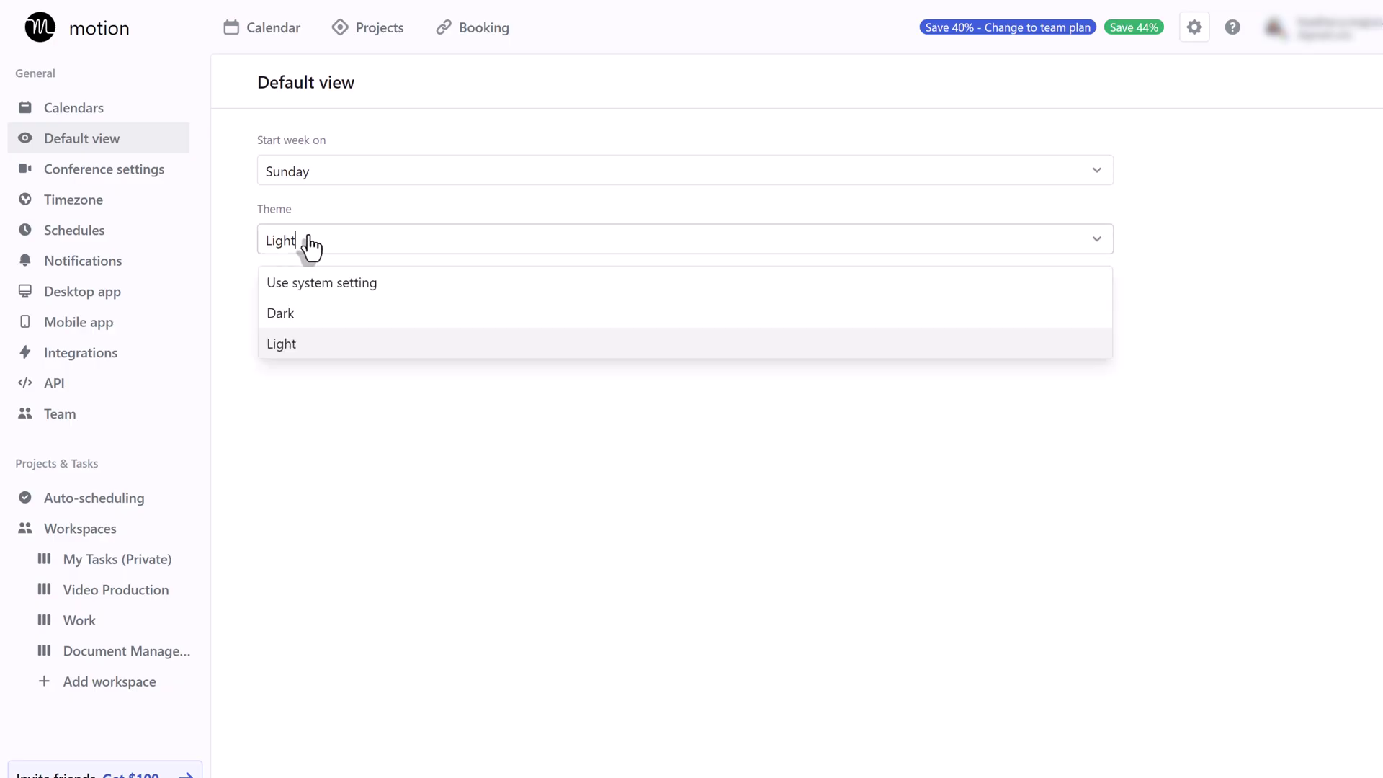
{"action": "left_click", "coordinate": [293, 314]}
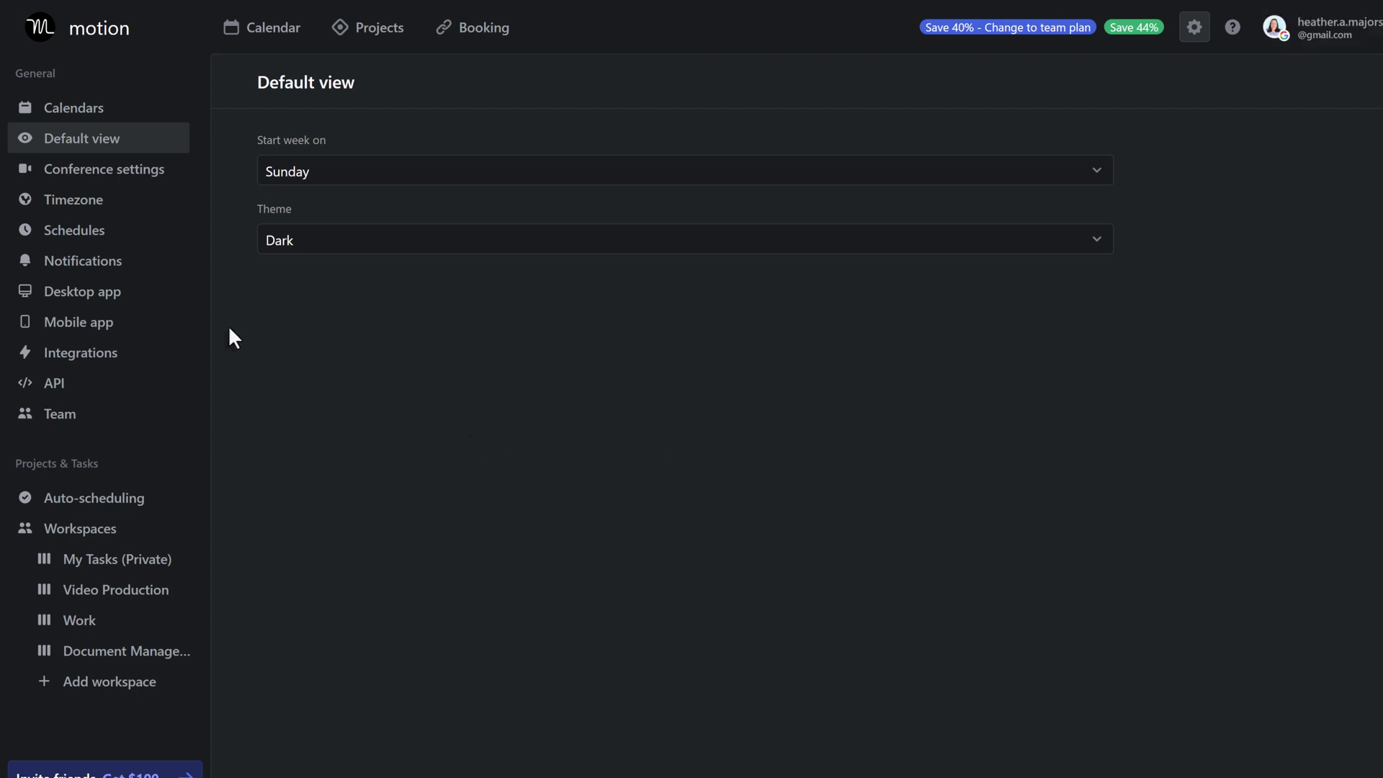
{"action": "scroll", "coordinate": [152, 216], "scroll_direction": "down", "scroll_amount": 1}
{"action": "left_click", "coordinate": [122, 108]}
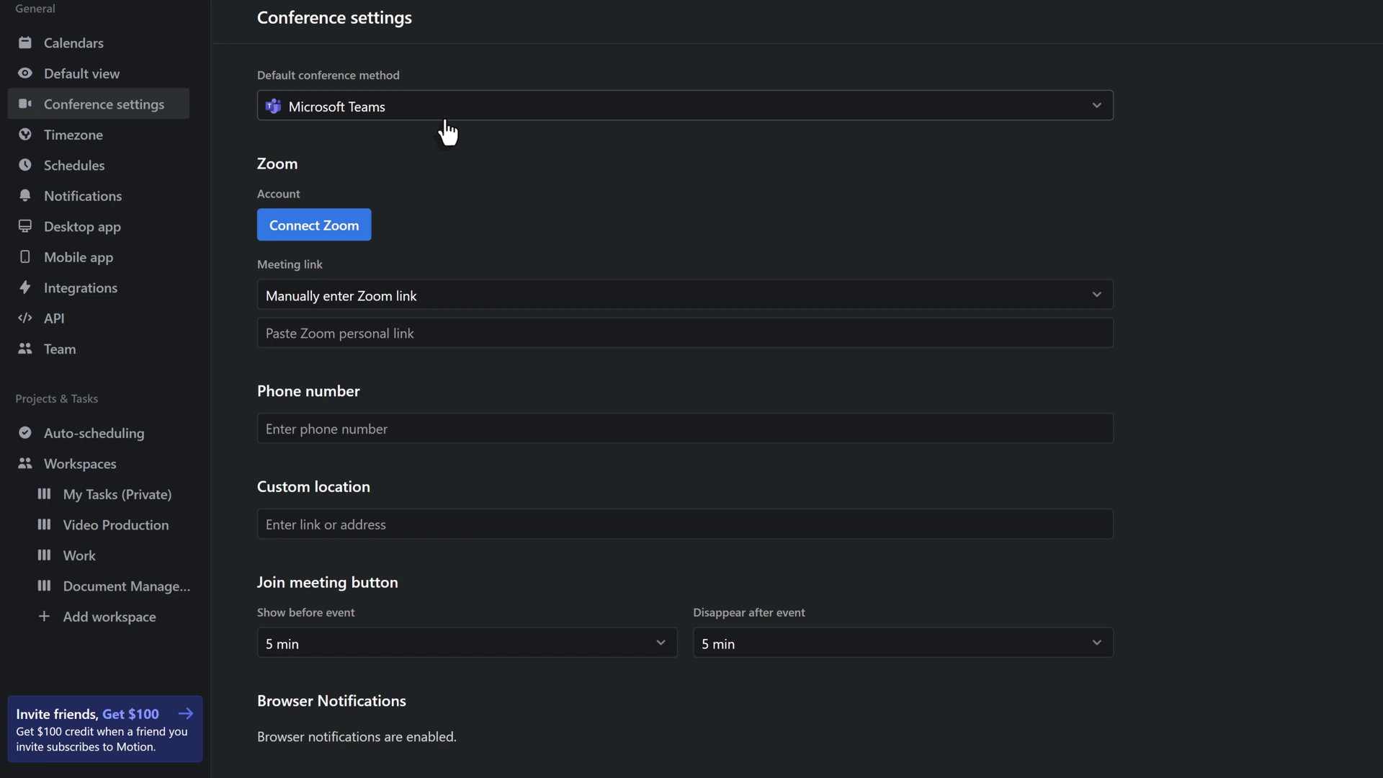
Leave Microsoft Teams as the default conference method.
{"action": "left_click", "coordinate": [370, 115]}
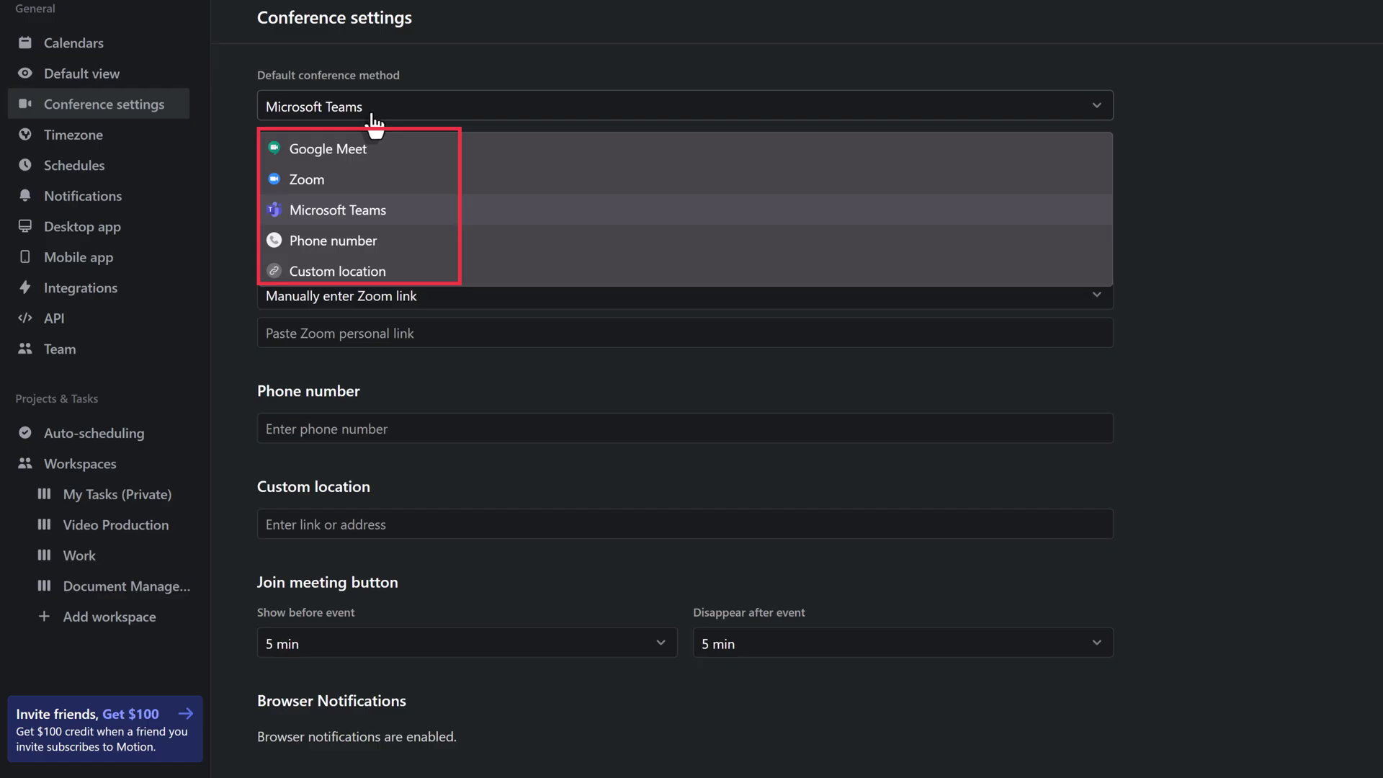
{"action": "left_click", "coordinate": [372, 121]}
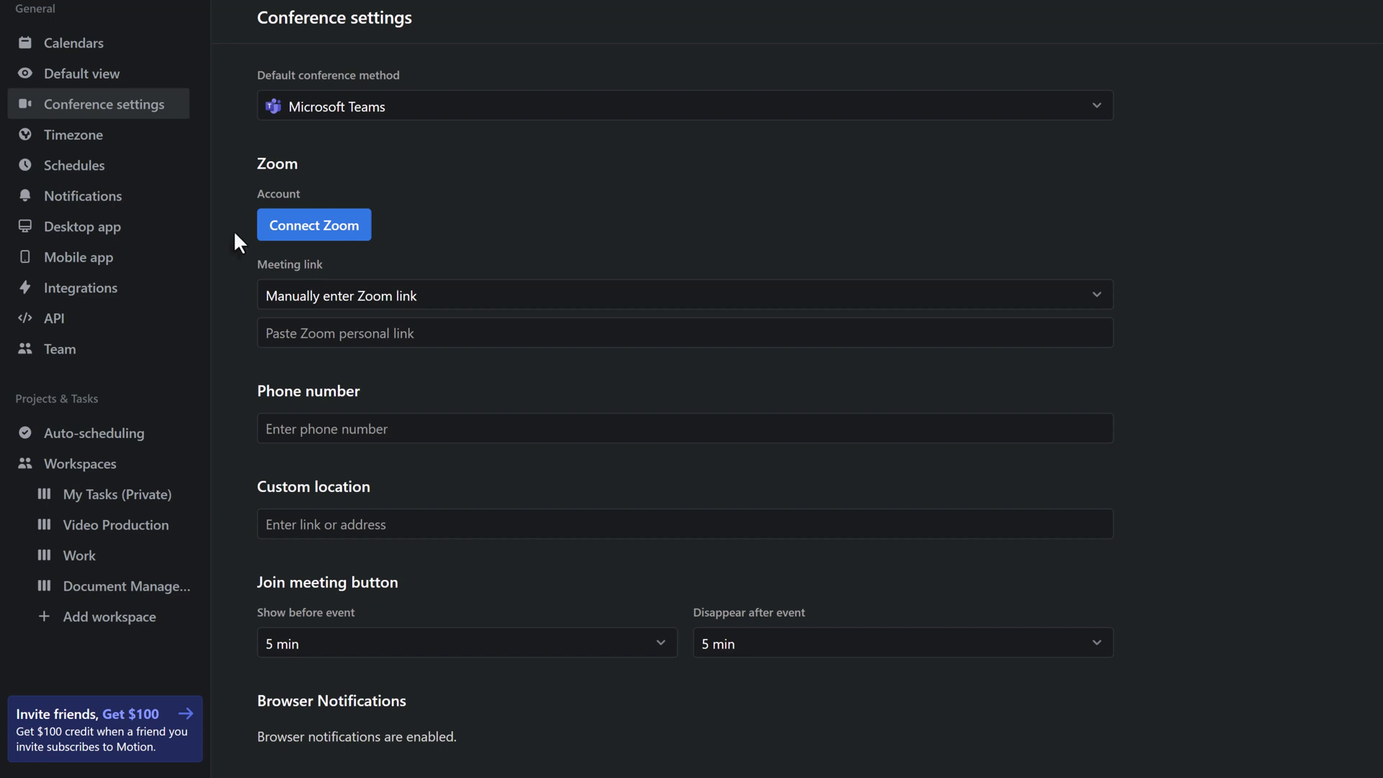
{"action": "left_click", "coordinate": [67, 141]}
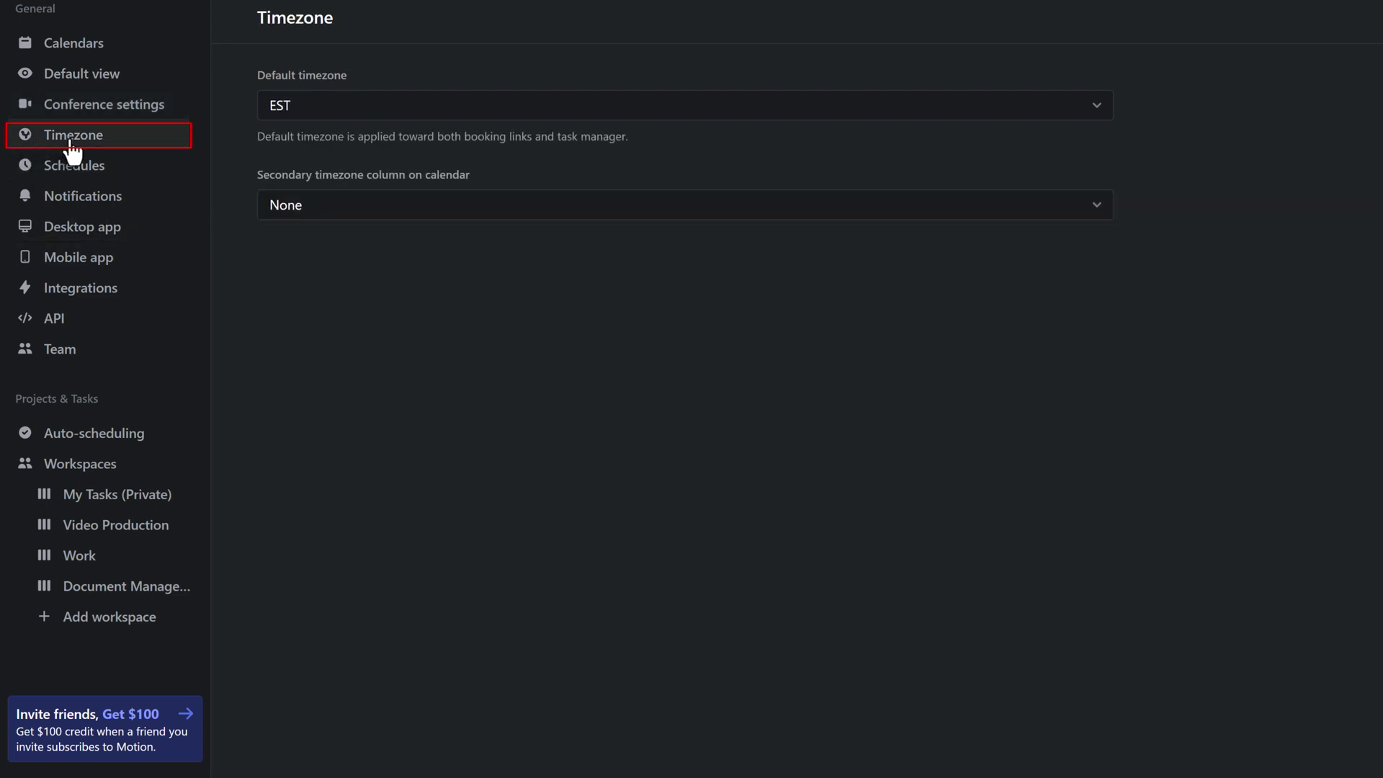
Keep EST as the default timezone and add a PST secondary timezone column.
{"action": "left_click", "coordinate": [315, 125]}
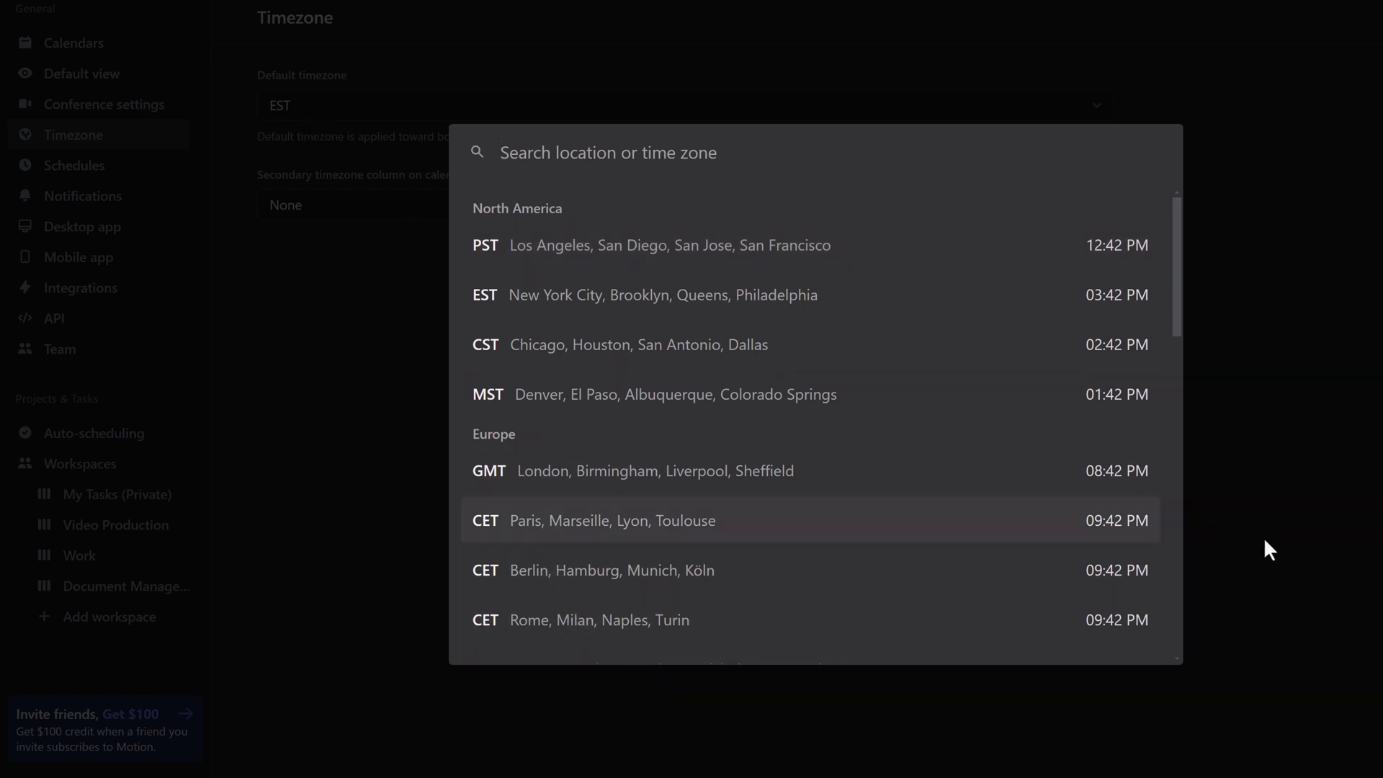
{"action": "left_click", "coordinate": [587, 30]}
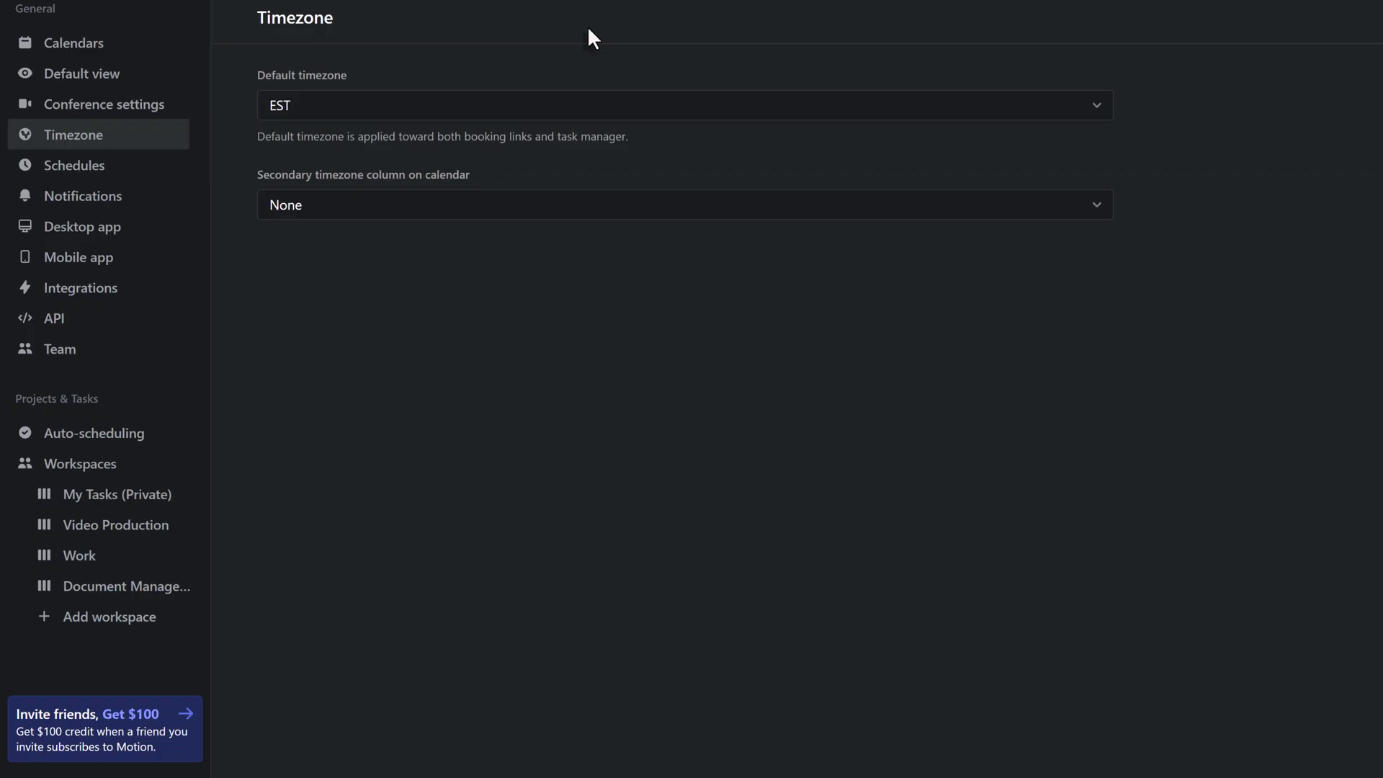
{"action": "left_click", "coordinate": [352, 215]}
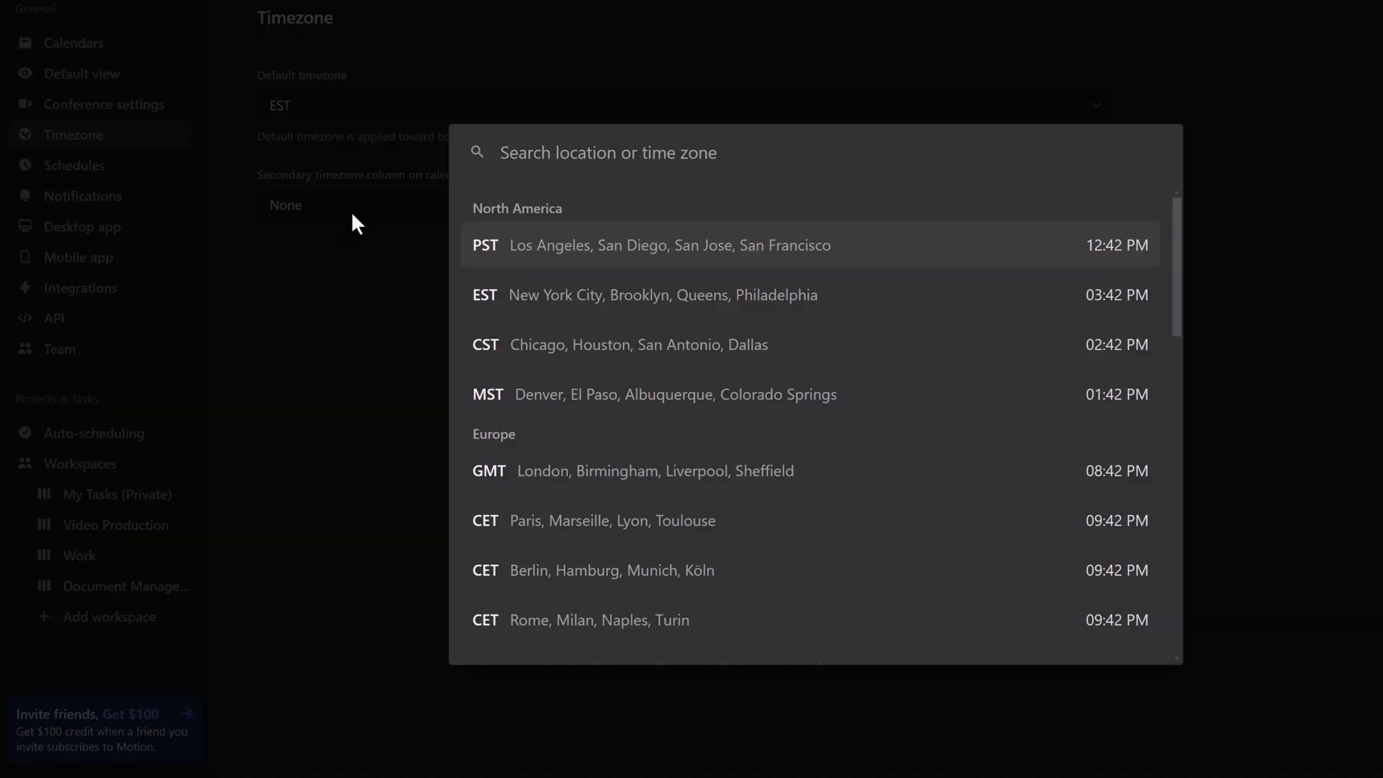
{"action": "left_click", "coordinate": [576, 264]}
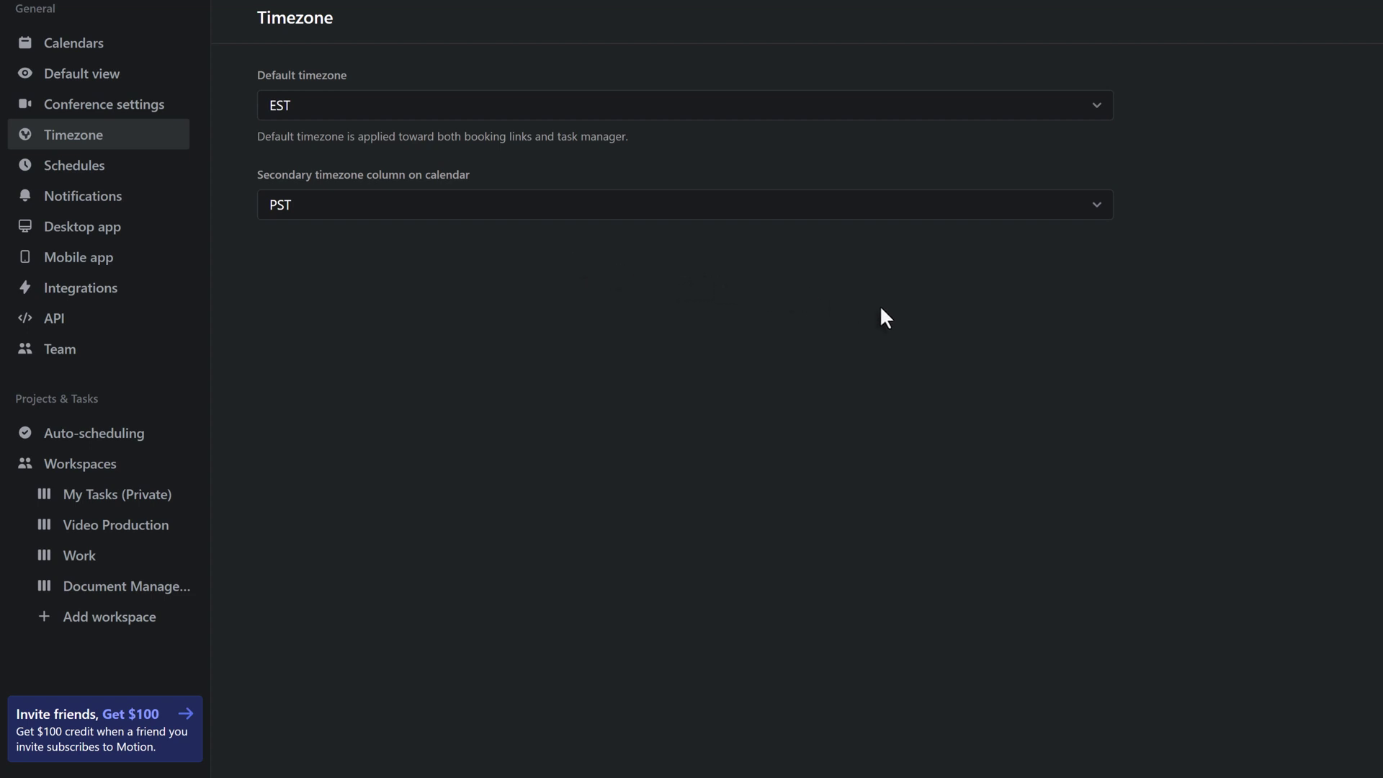
{"action": "scroll", "coordinate": [767, 301], "scroll_direction": "up", "scroll_amount": 1}
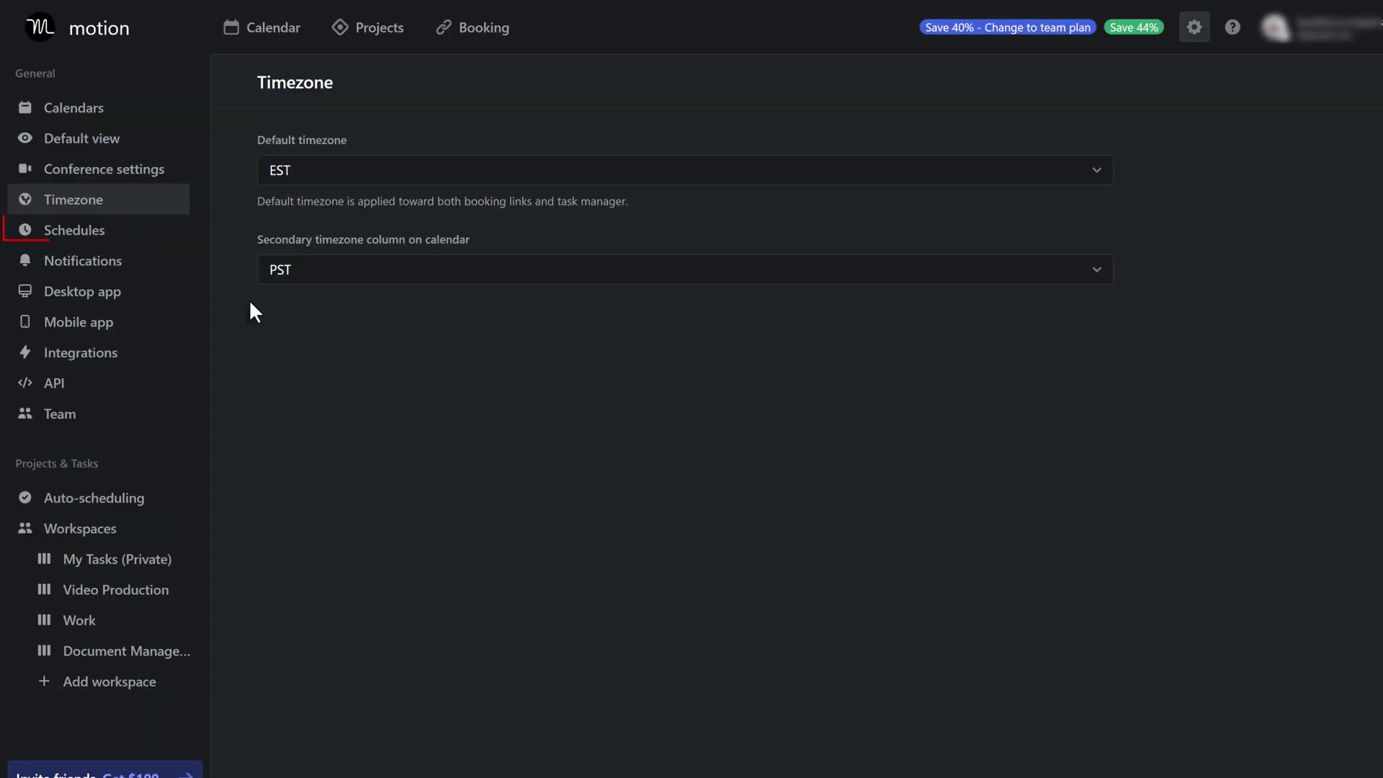
Create a new schedule named Training Time.
{"action": "left_click", "coordinate": [76, 245]}
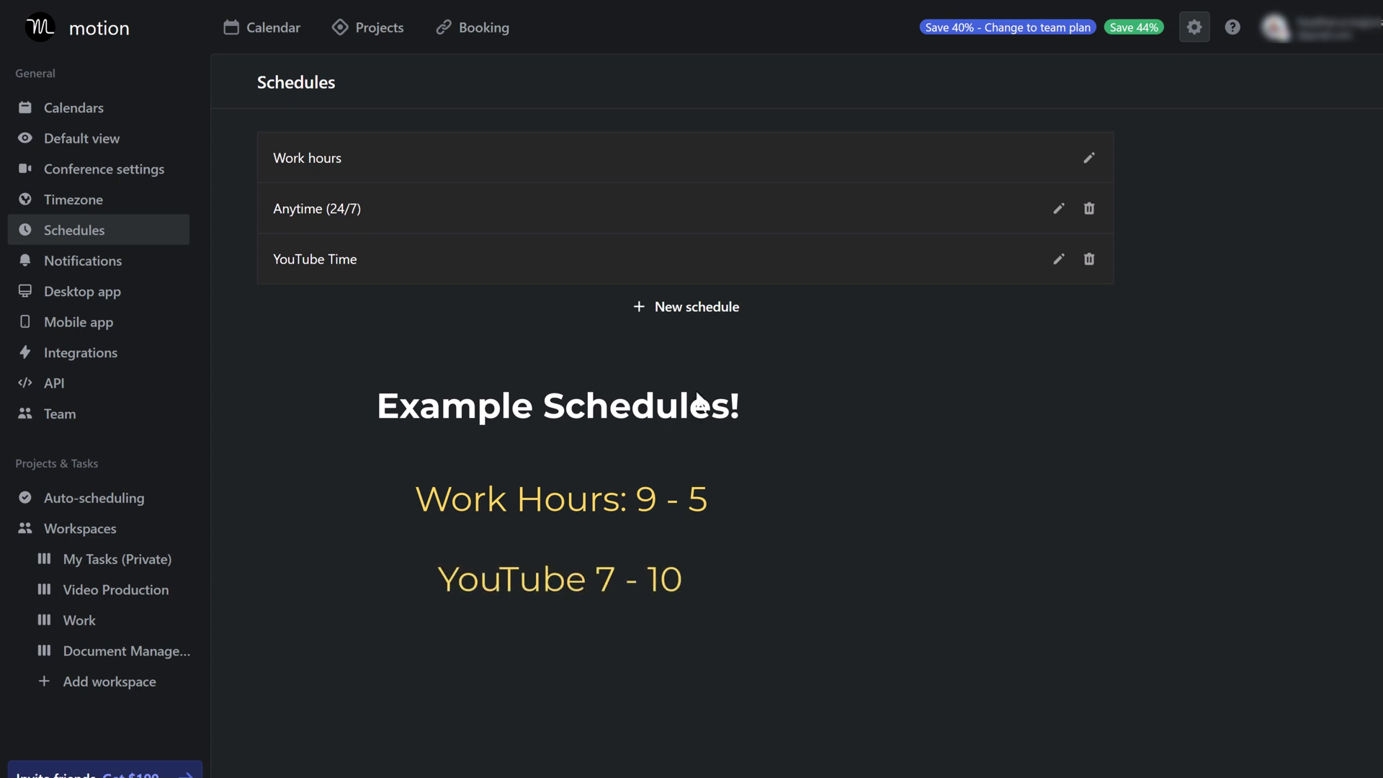
{"action": "left_click", "coordinate": [689, 325]}
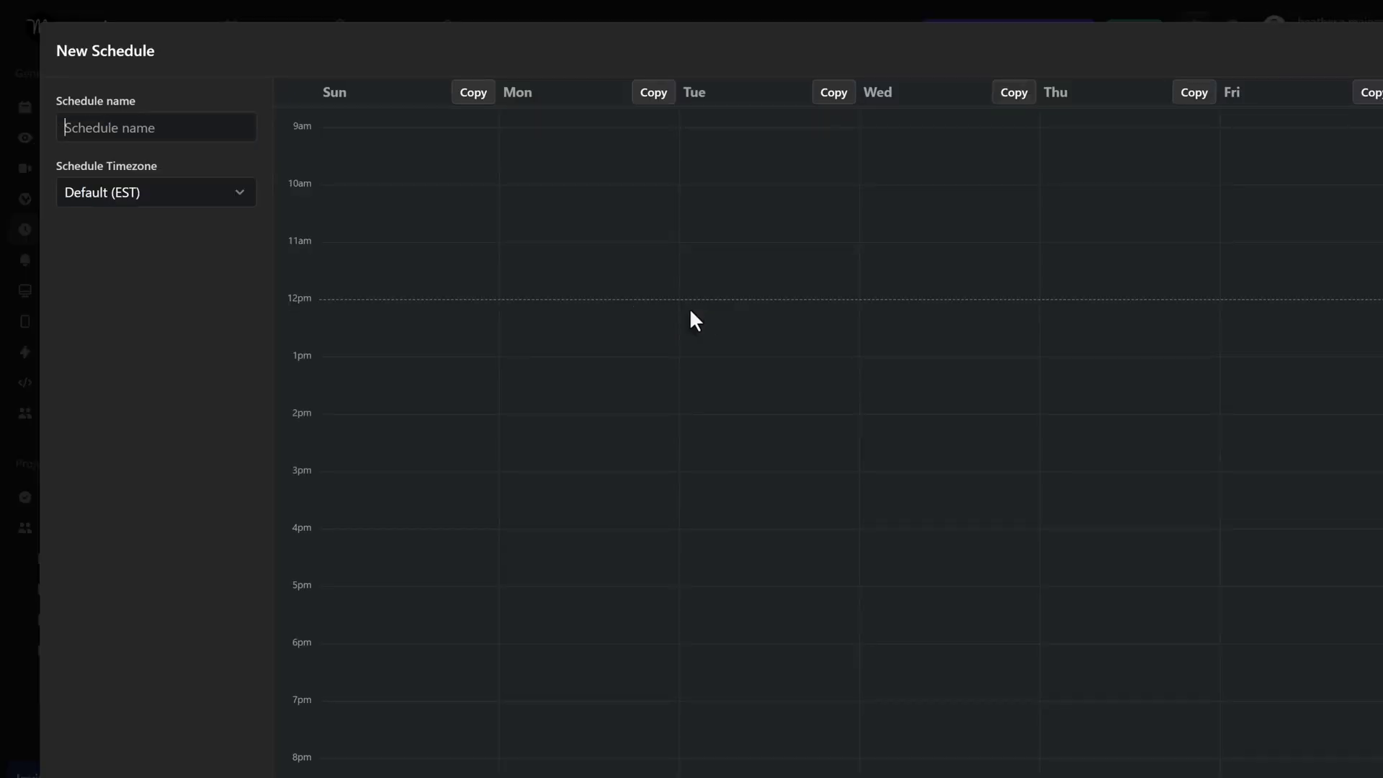
{"action": "left_click", "coordinate": [205, 139]}
{"action": "type", "text": "Training "}
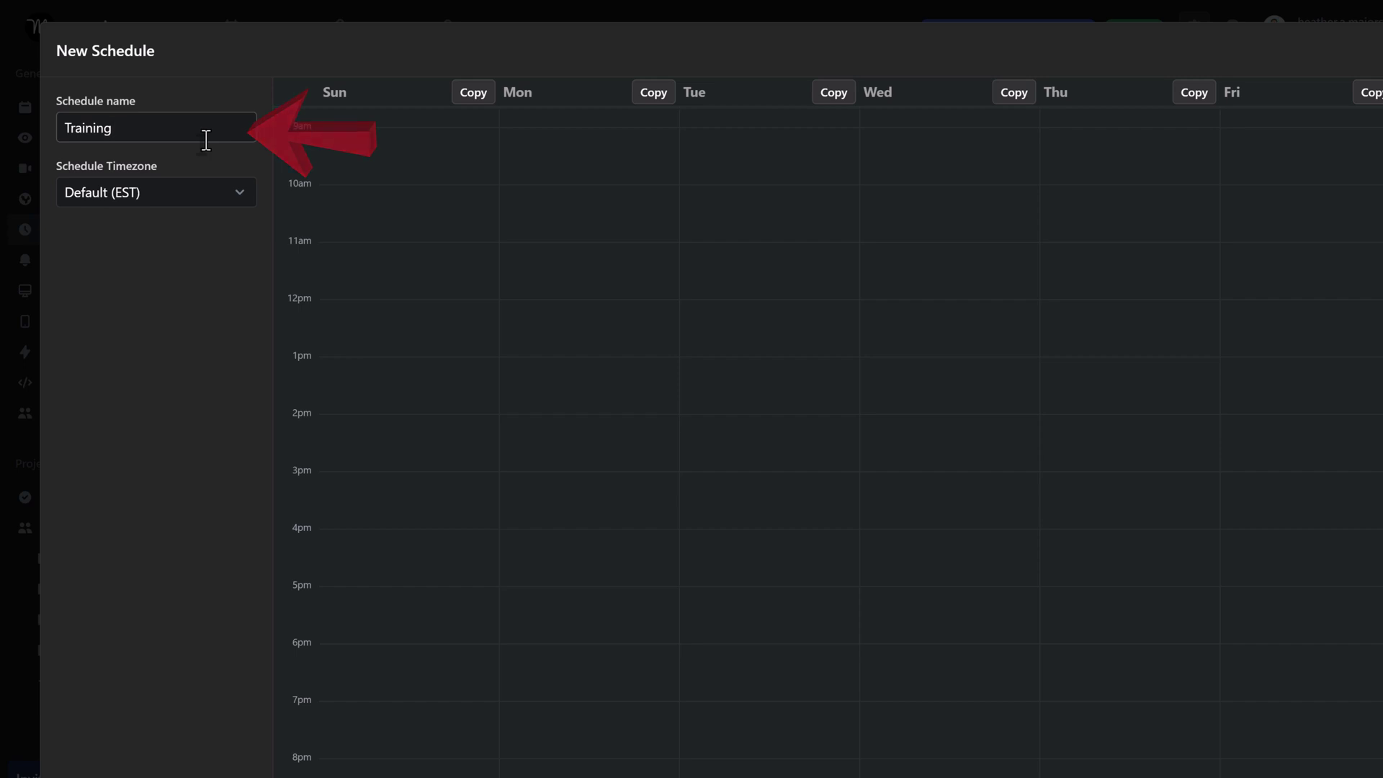
{"action": "type", "text": "Time"}
{"action": "left_click", "coordinate": [235, 79]}
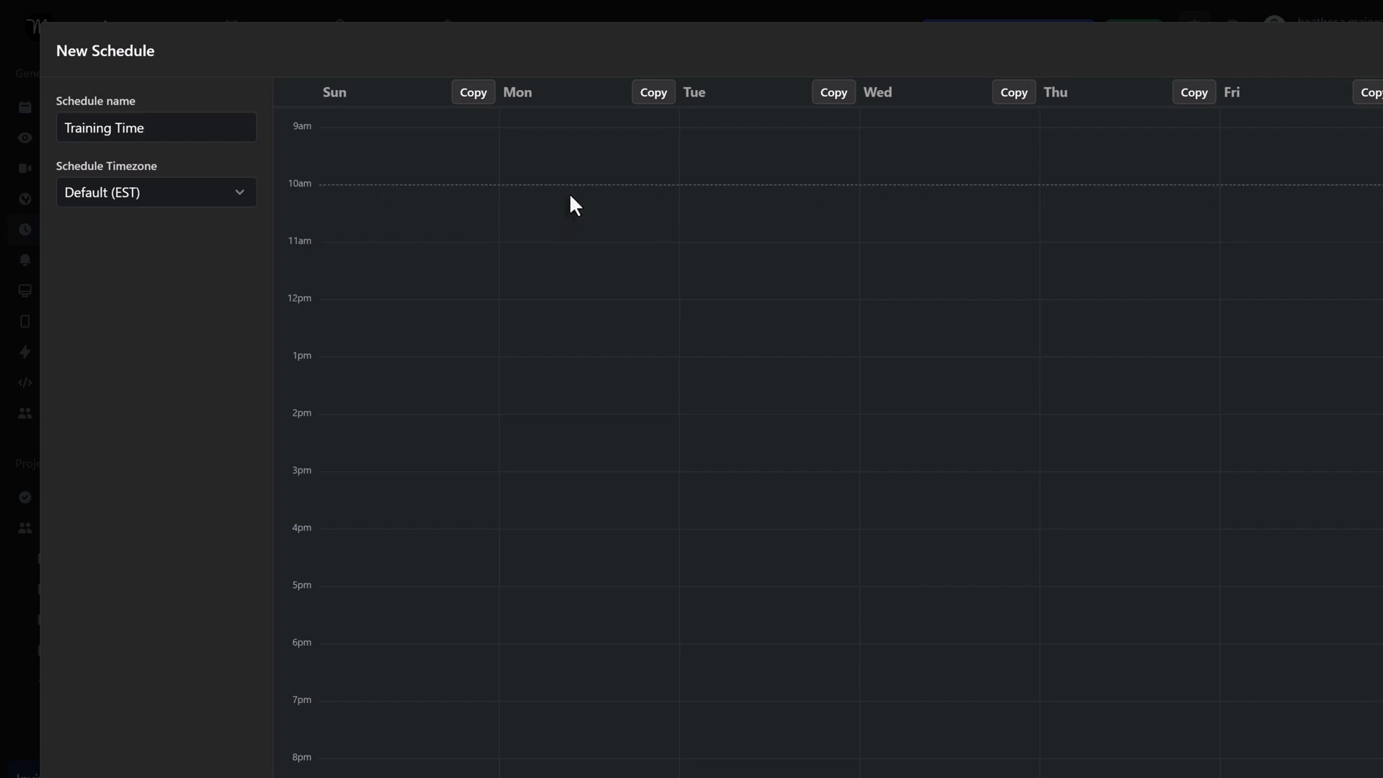
Block Monday 10 AM–12 PM and copy those hours to Tuesday and Thursday.
{"action": "left_click_drag", "start_coordinate": [570, 188], "coordinate": [576, 311]}
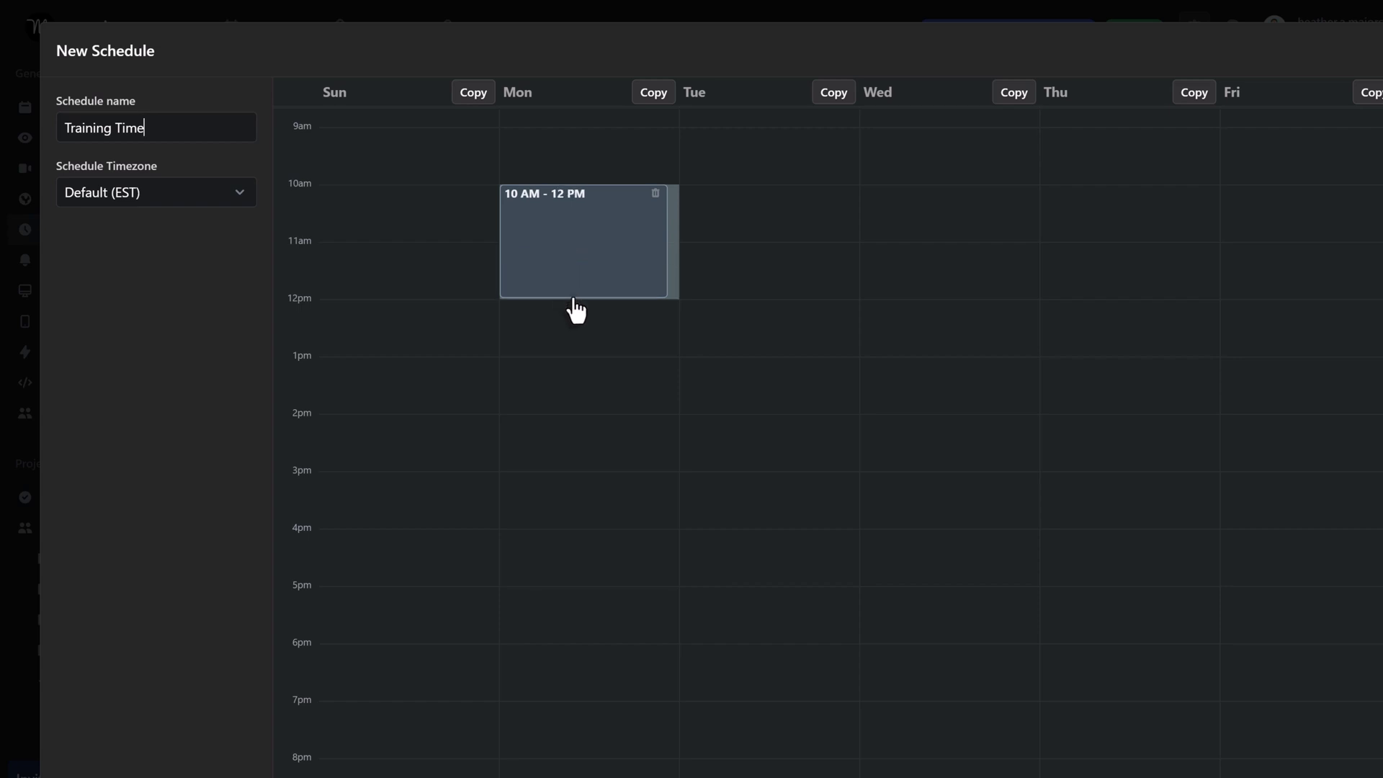
{"action": "left_click_drag", "start_coordinate": [577, 311], "coordinate": [574, 307]}
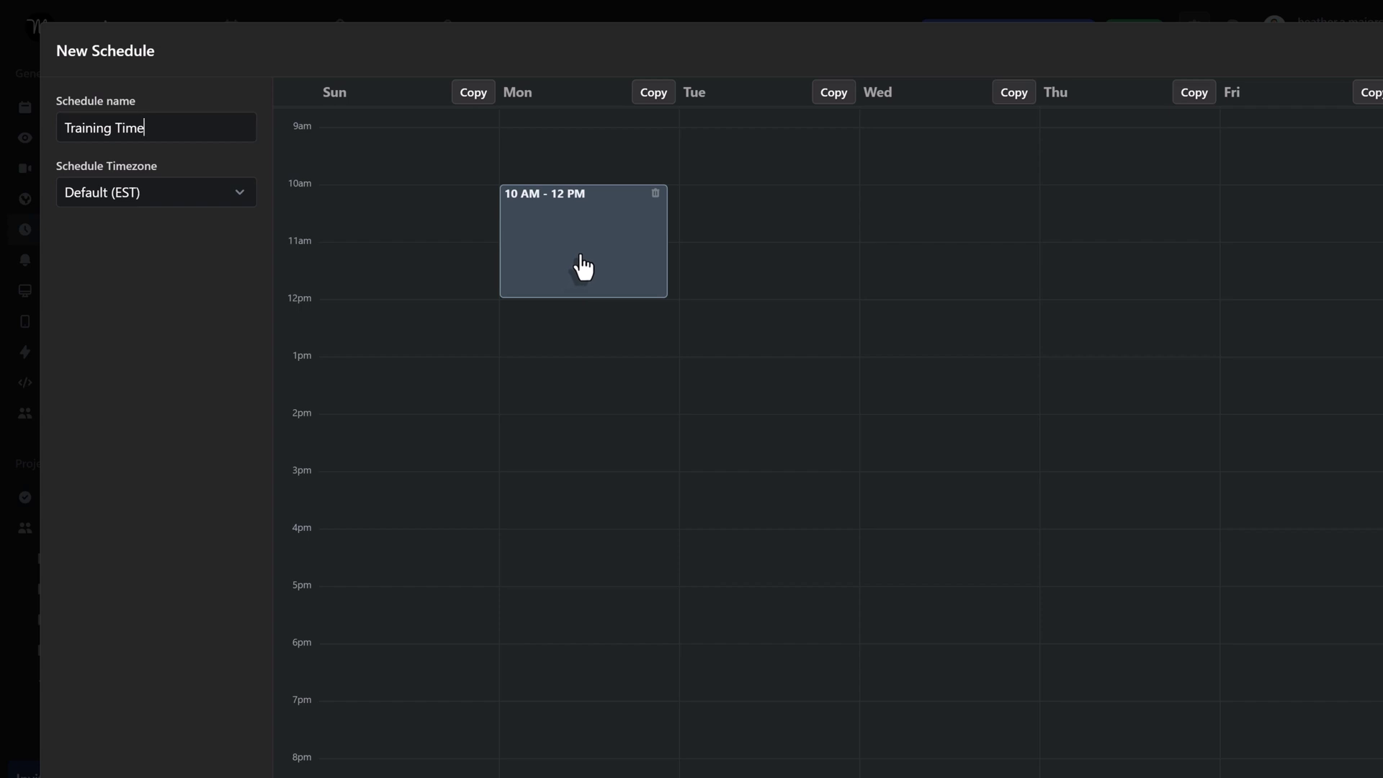
{"action": "left_click", "coordinate": [648, 103]}
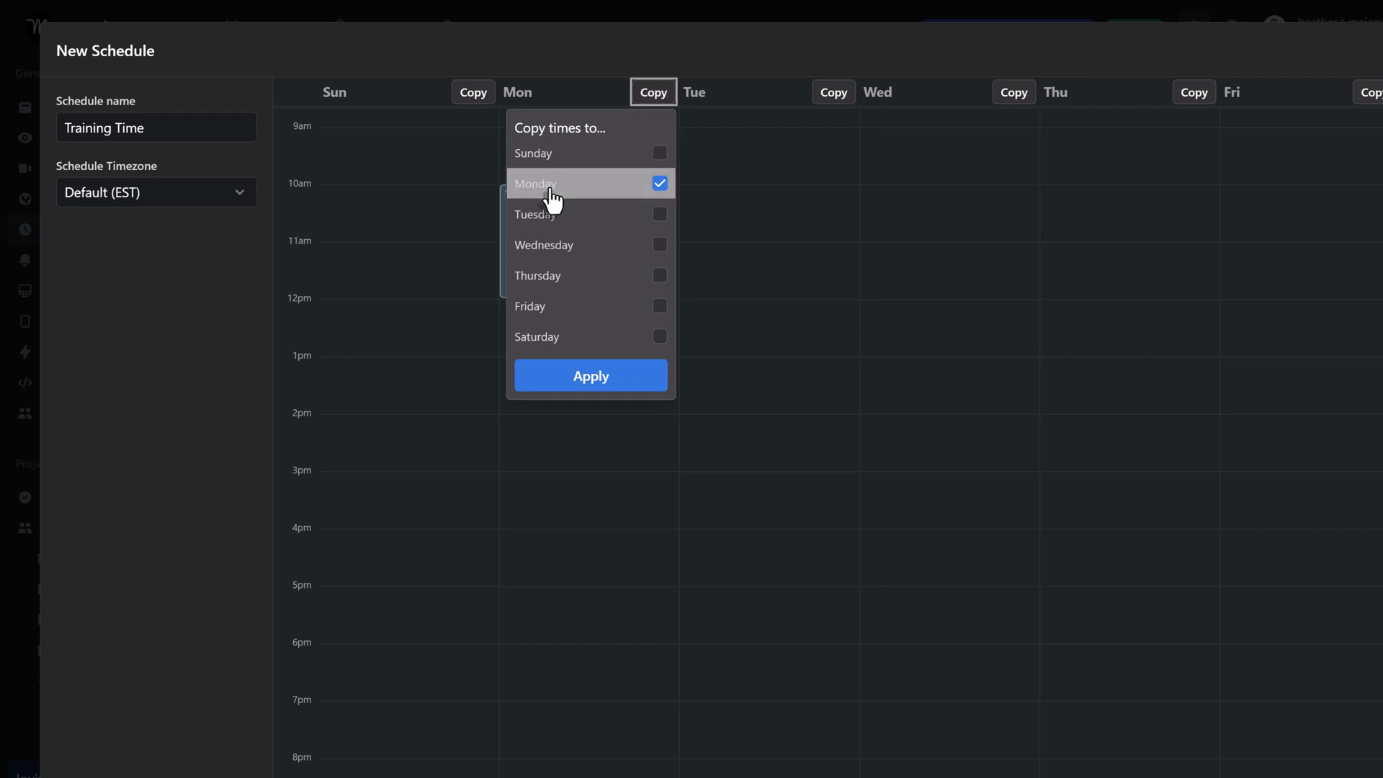
{"action": "left_click", "coordinate": [660, 214]}
{"action": "left_click", "coordinate": [659, 276]}
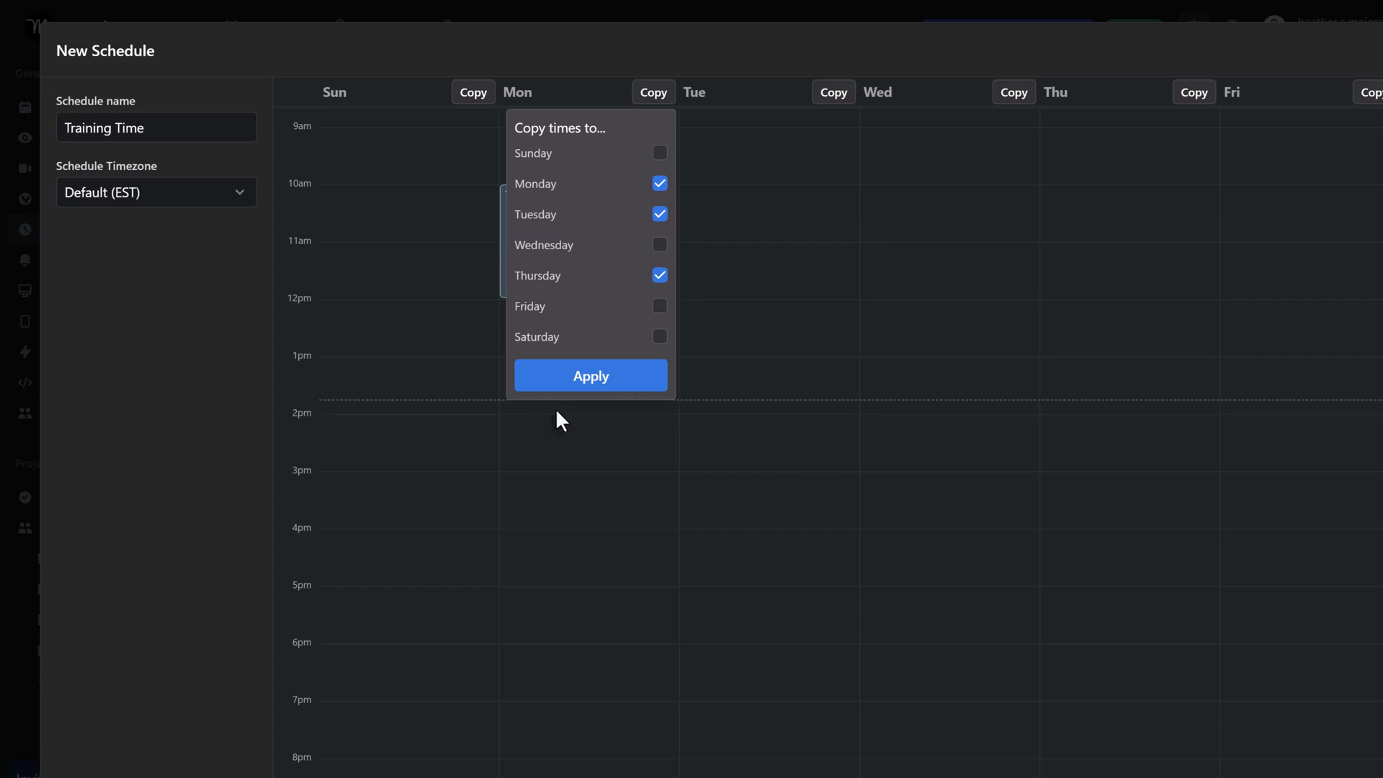
{"action": "left_click", "coordinate": [574, 386]}
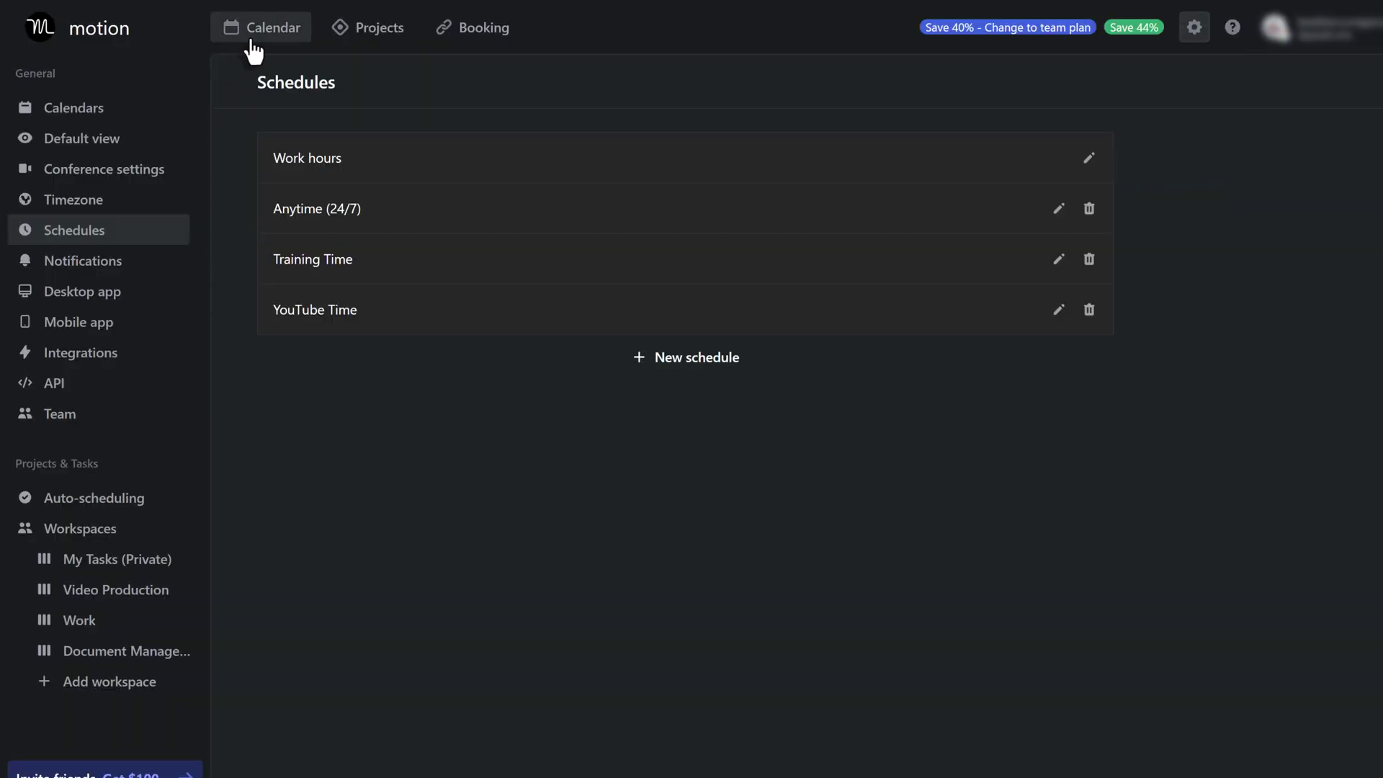
From the week calendar, start a Teams 101 task lasting 1 hour, due Feb 8.
{"action": "left_click", "coordinate": [268, 35]}
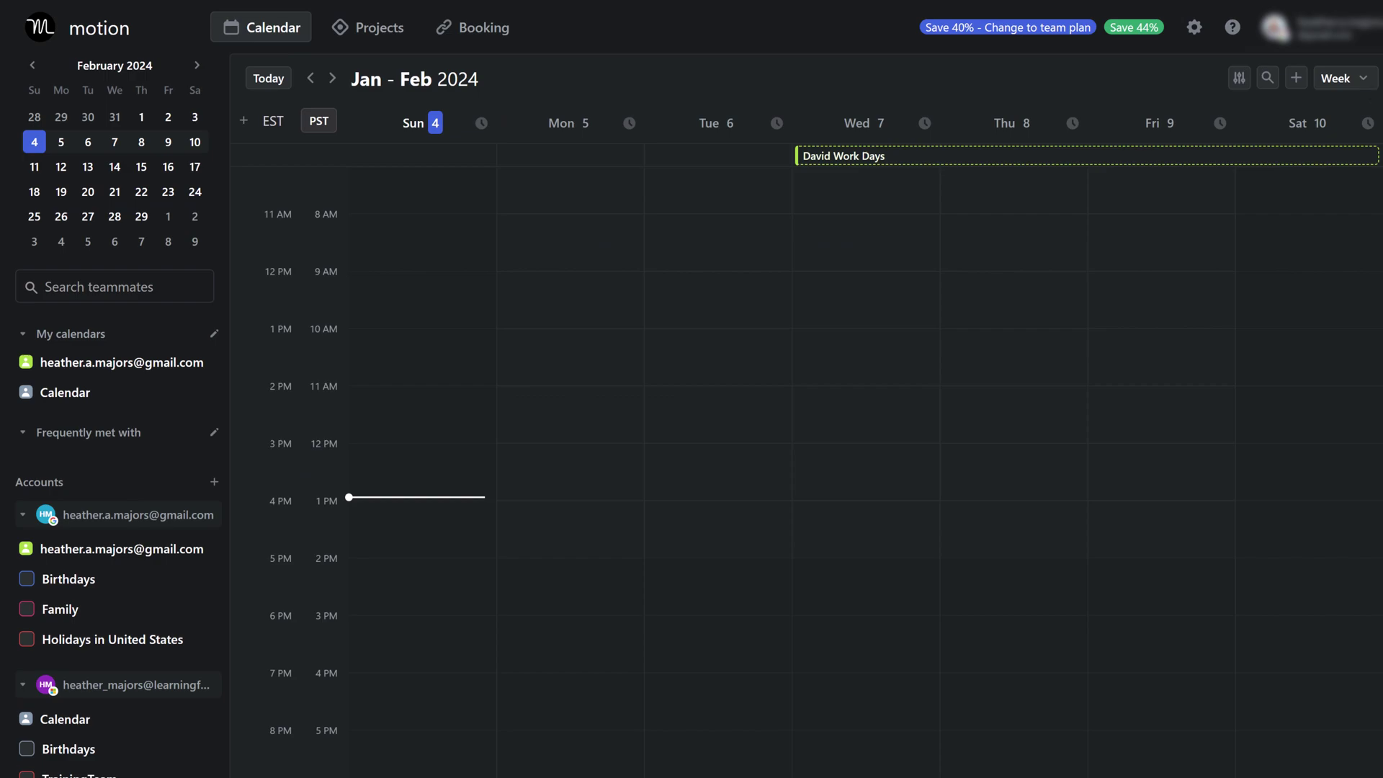
{"action": "key", "text": "alt+a"}
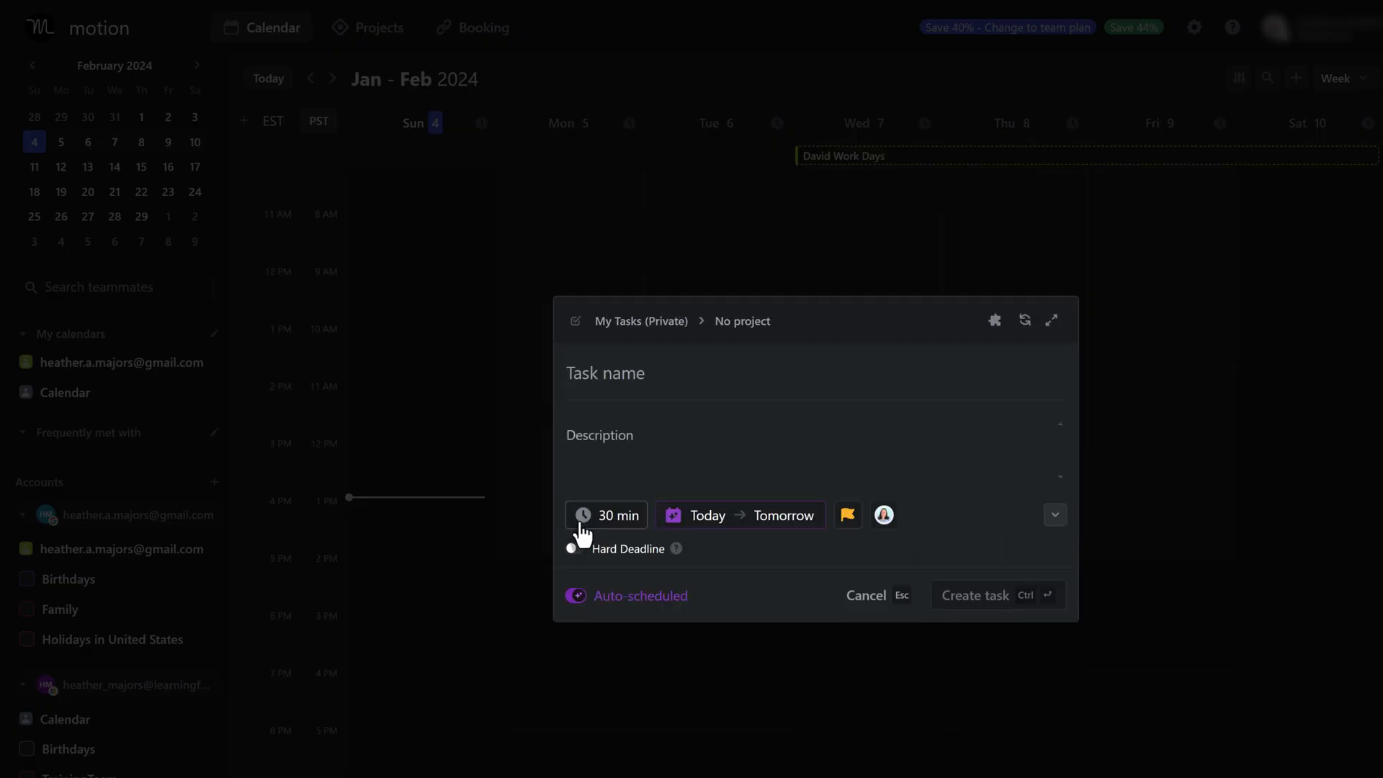
{"action": "type", "text": "Tea"}
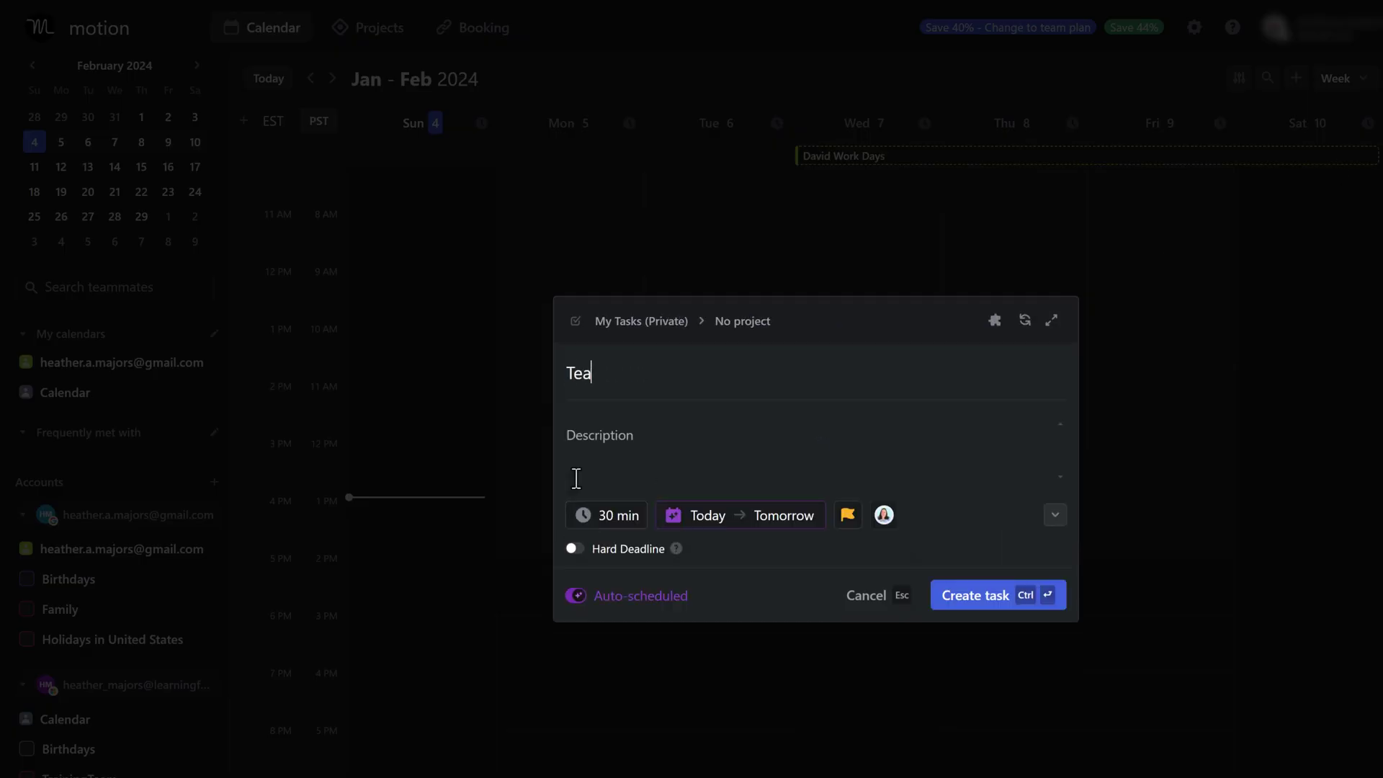
{"action": "type", "text": "ms 101"}
{"action": "left_click", "coordinate": [605, 515]}
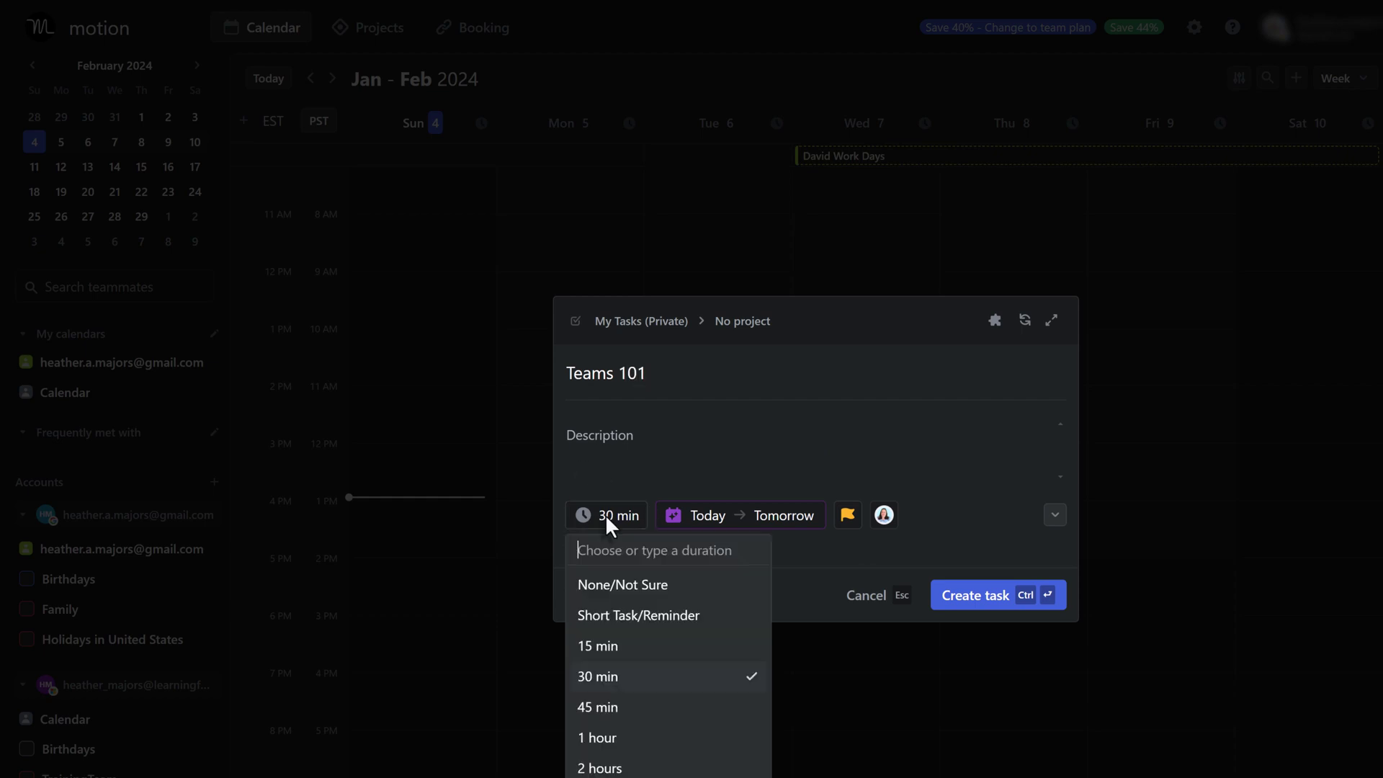
{"action": "left_click", "coordinate": [622, 741]}
{"action": "left_click", "coordinate": [766, 515]}
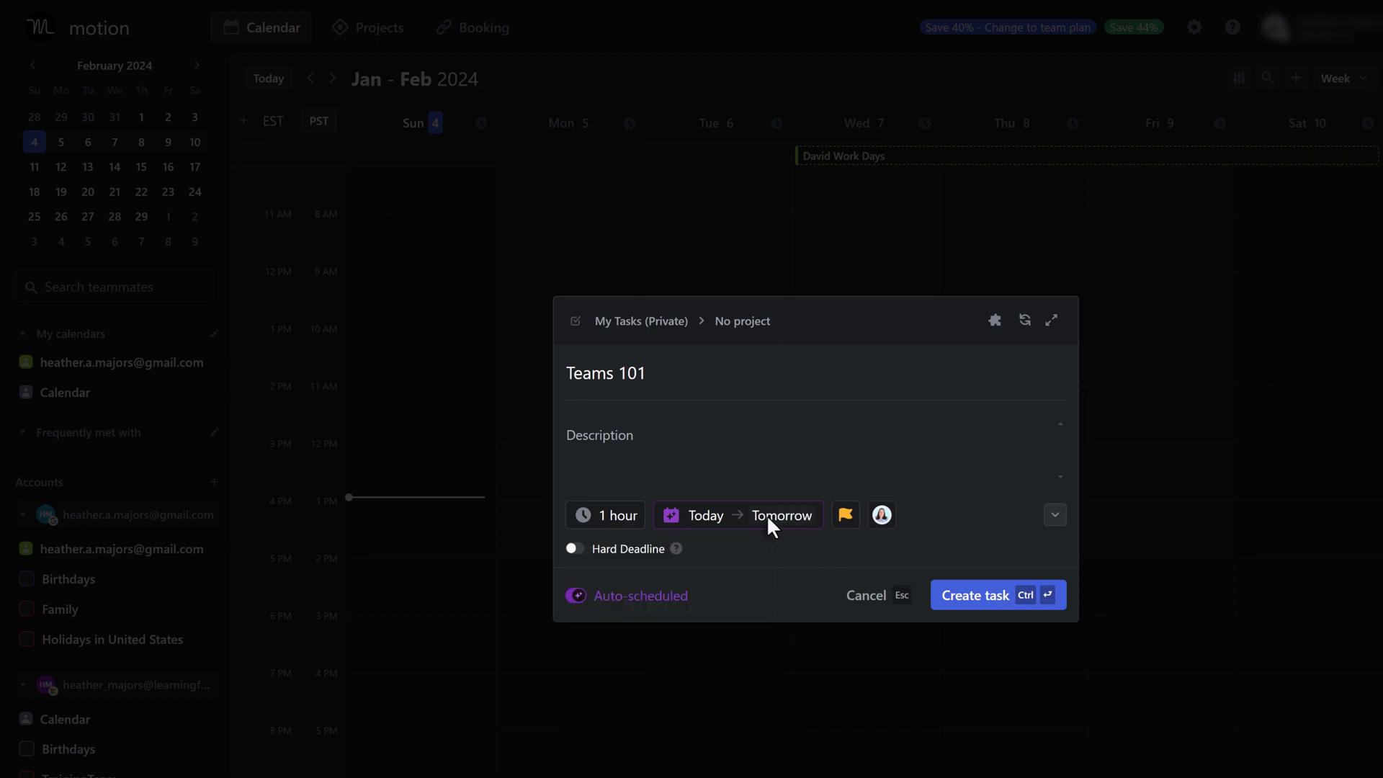
{"action": "left_click", "coordinate": [769, 519]}
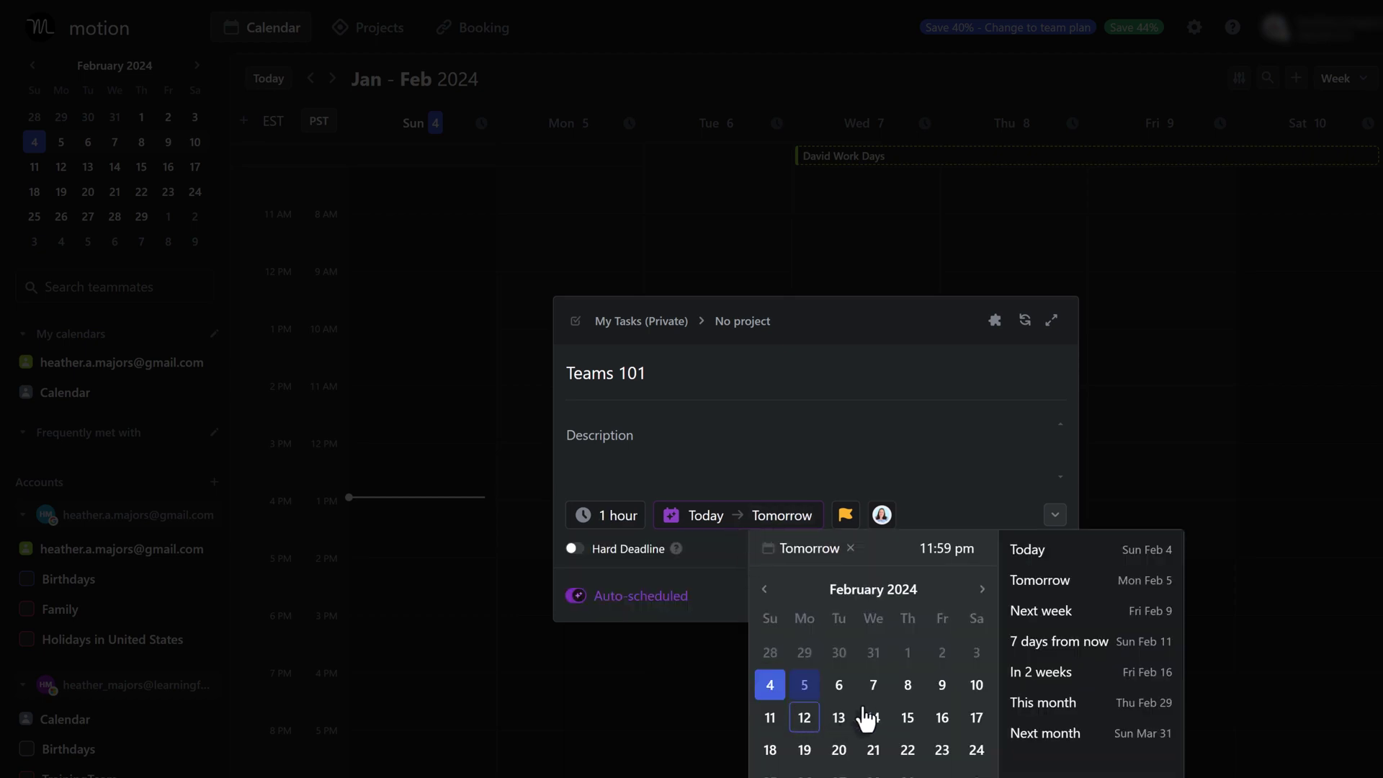
{"action": "left_click", "coordinate": [909, 697]}
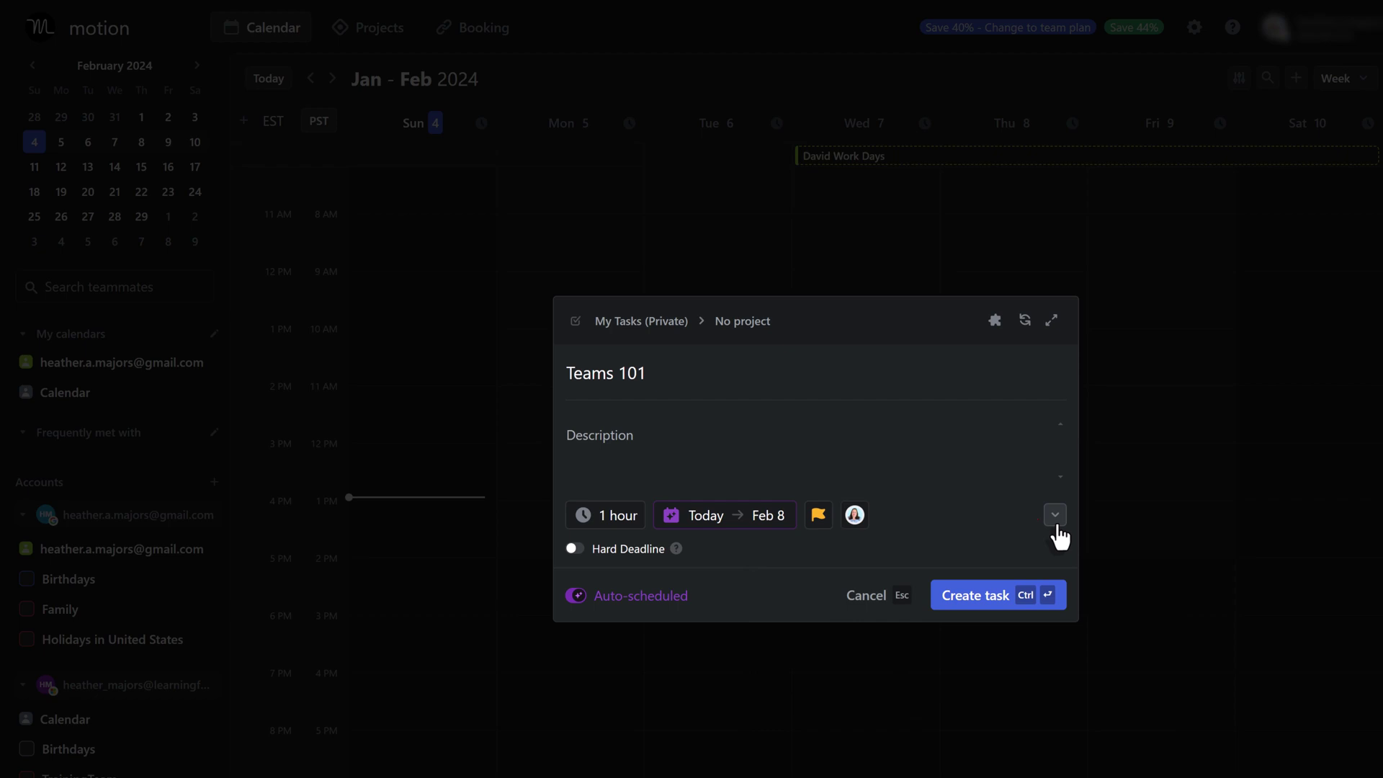
Assign Teams 101 to the Training Time schedule and create it.
{"action": "left_click", "coordinate": [1058, 521]}
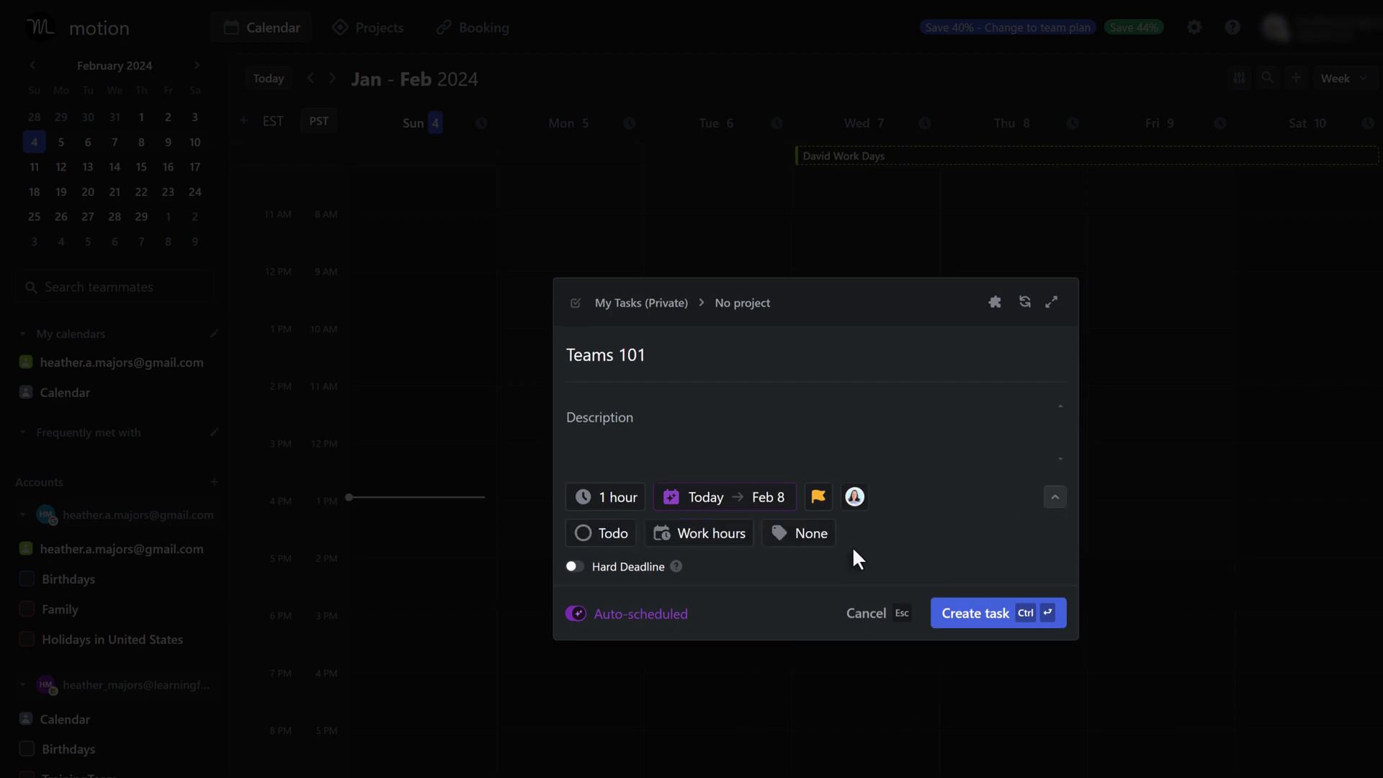
{"action": "left_click", "coordinate": [723, 552]}
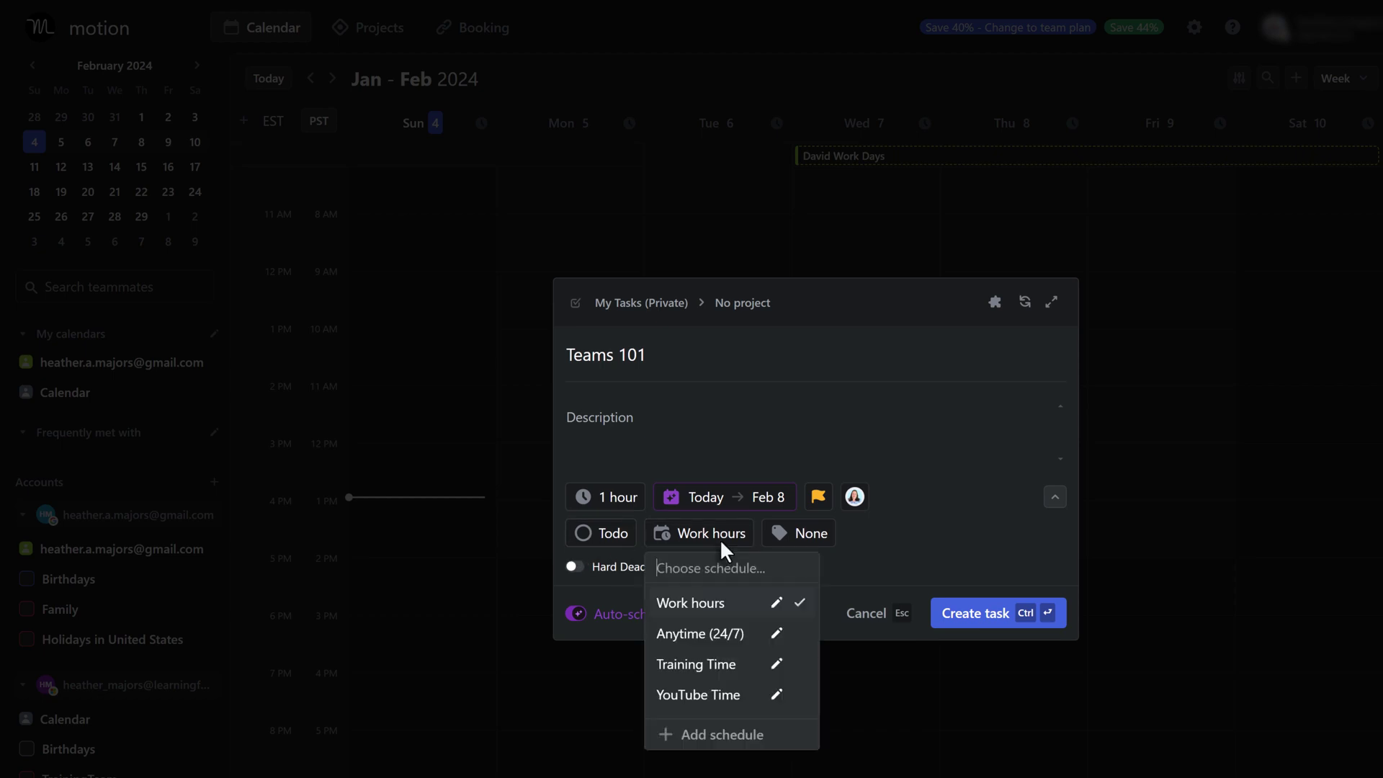
{"action": "left_click", "coordinate": [711, 666]}
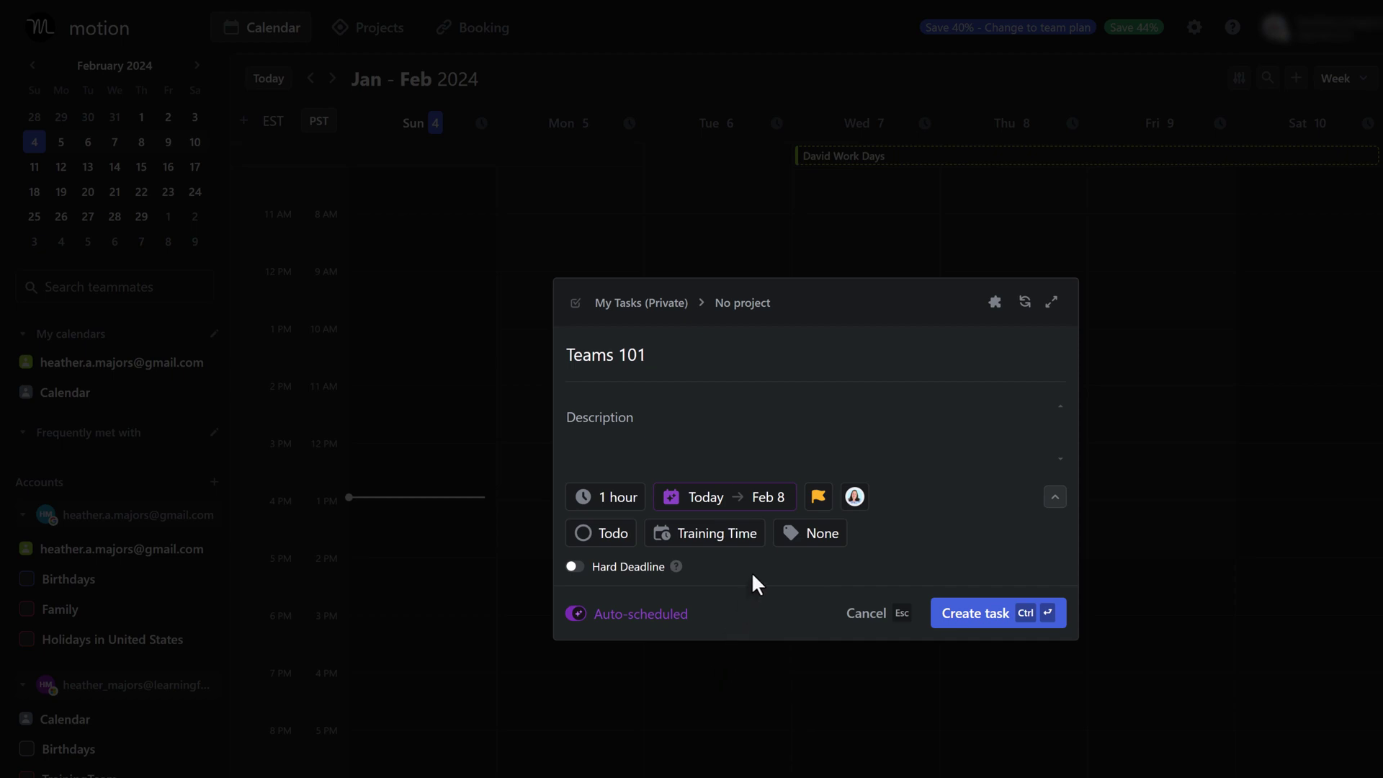
{"action": "left_click", "coordinate": [980, 626]}
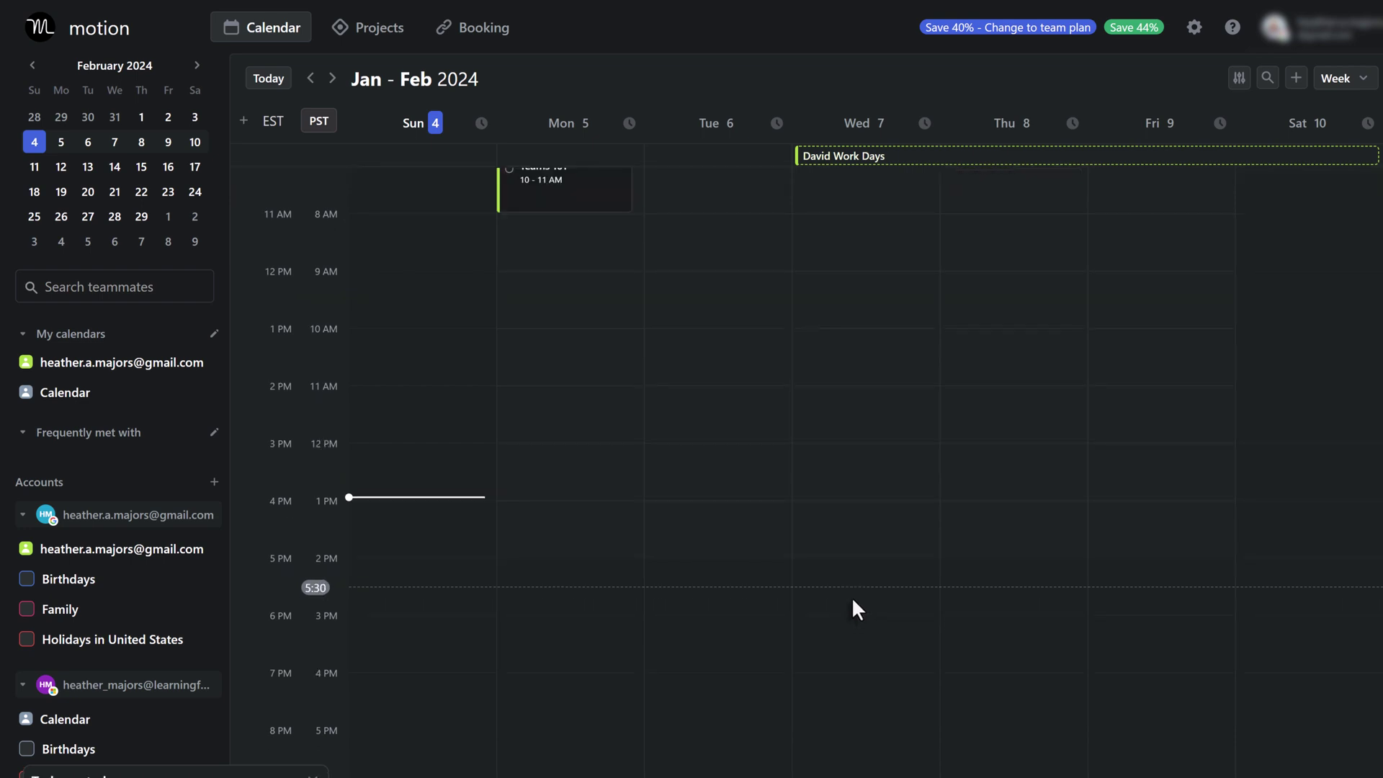
{"action": "scroll", "coordinate": [852, 597], "scroll_direction": "up", "scroll_amount": 2}
{"action": "scroll", "coordinate": [852, 596], "scroll_direction": "up", "scroll_amount": 1}
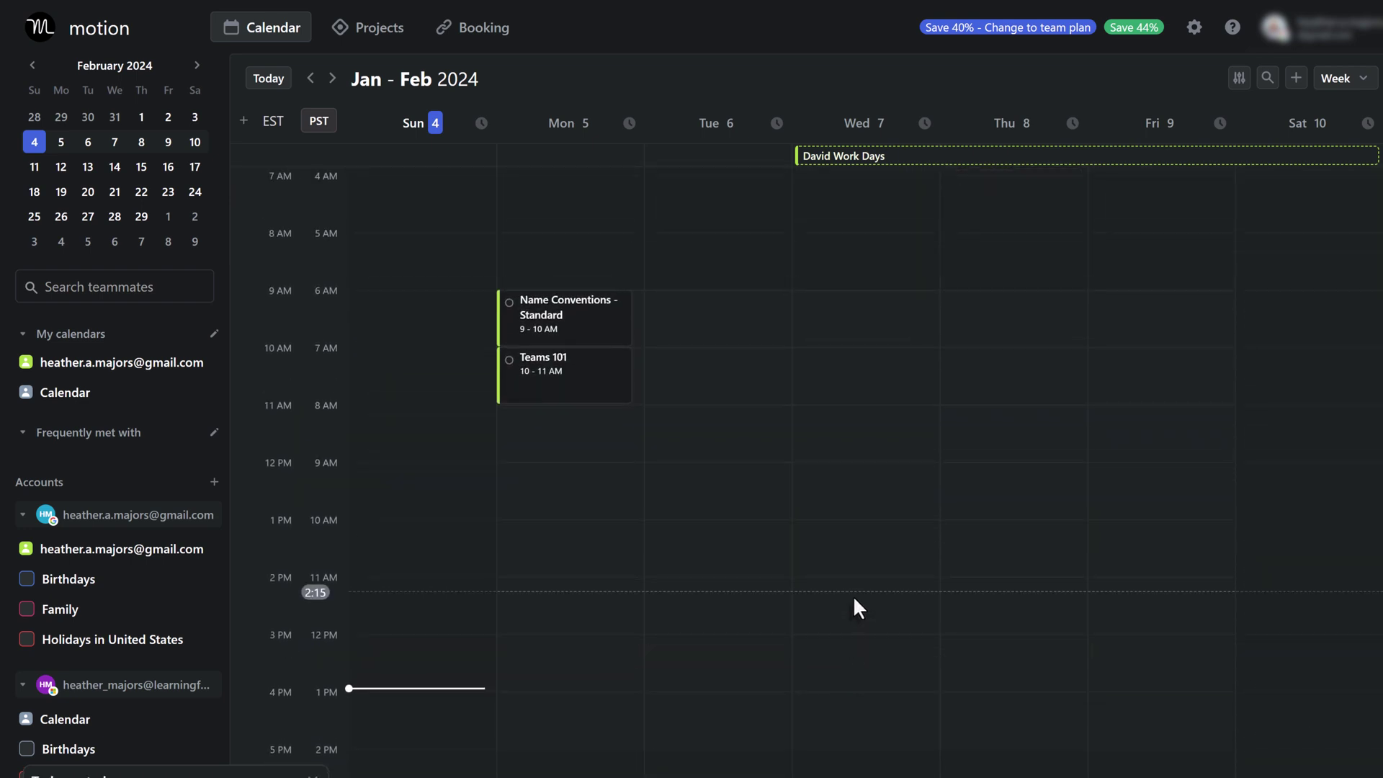
{"action": "mouse_move", "coordinate": [564, 374]}
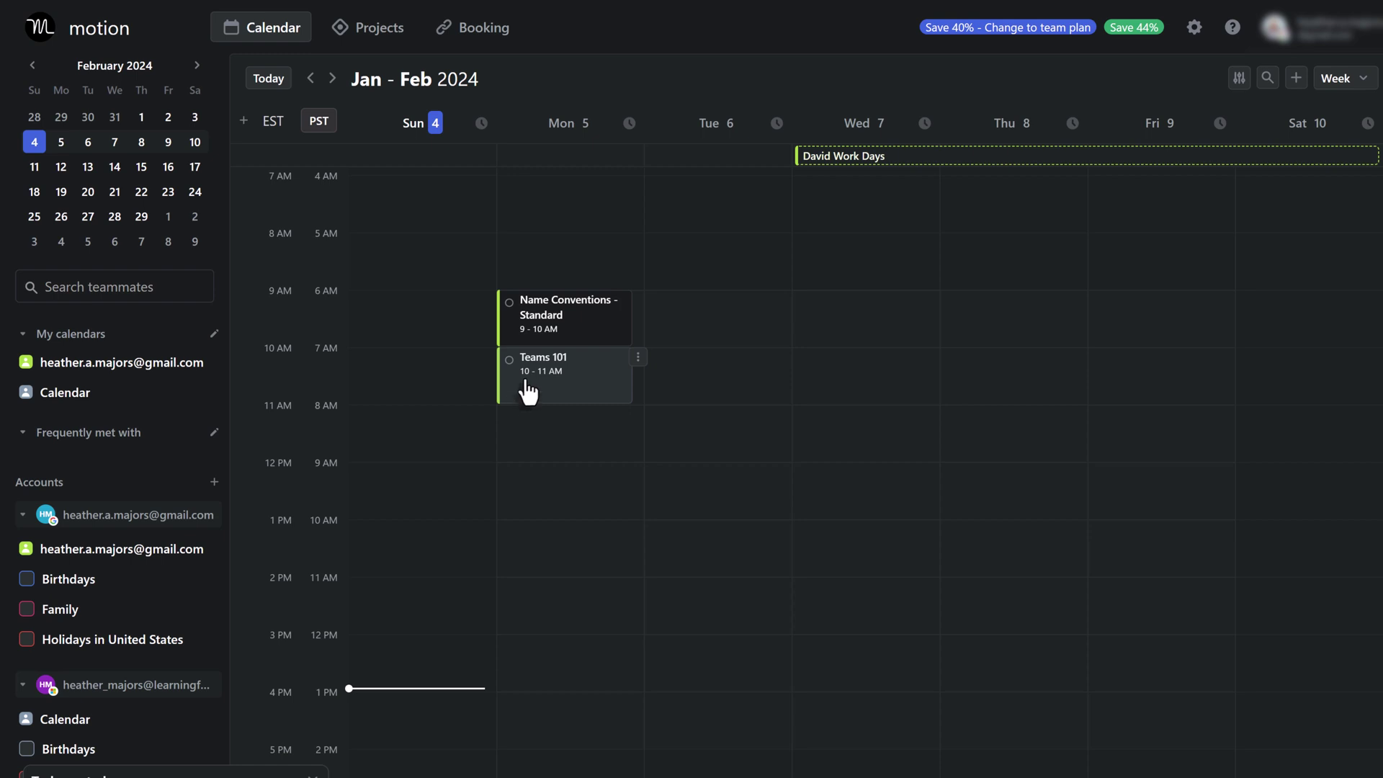
Start a Teams Intermediate task lasting 1 hour, with start and deadline Feb 7.
{"action": "key", "text": "space"}
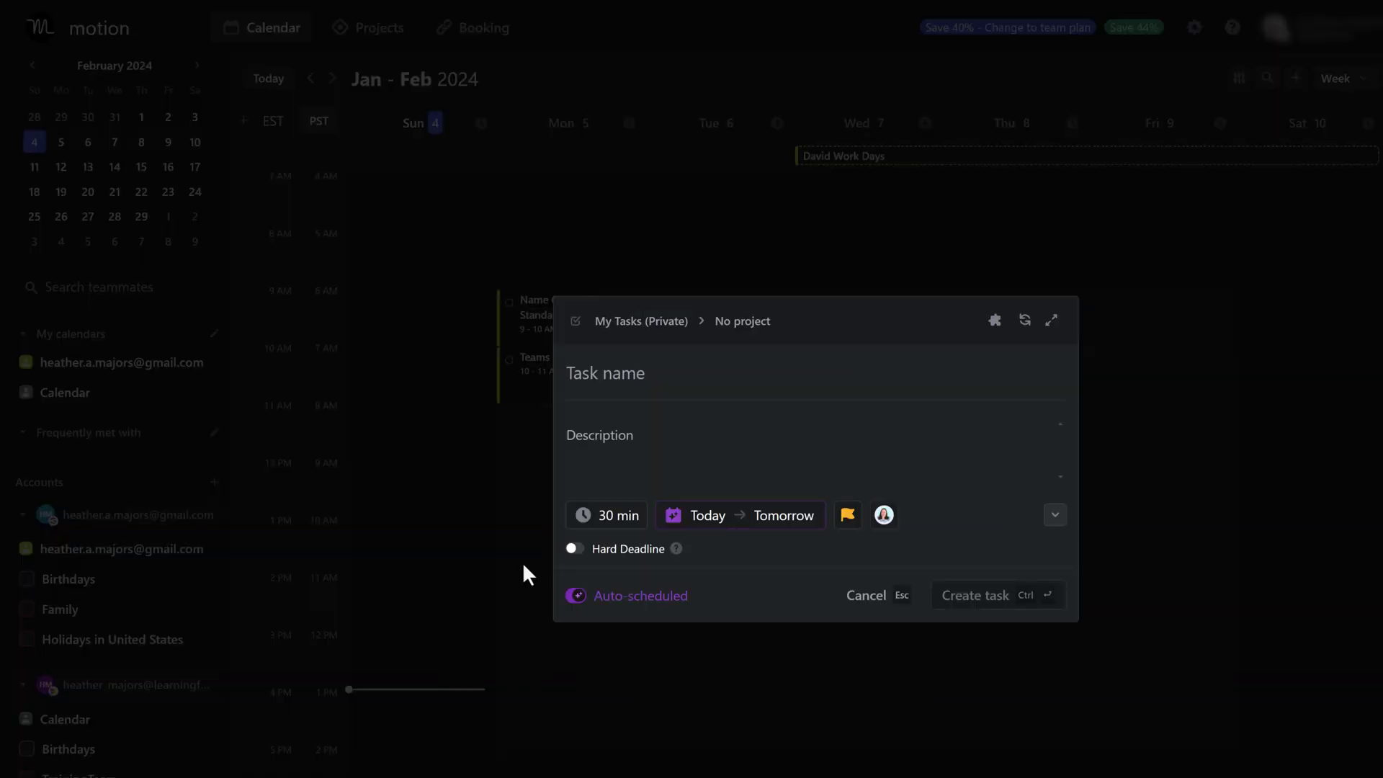
{"action": "type", "text": "TEa"}
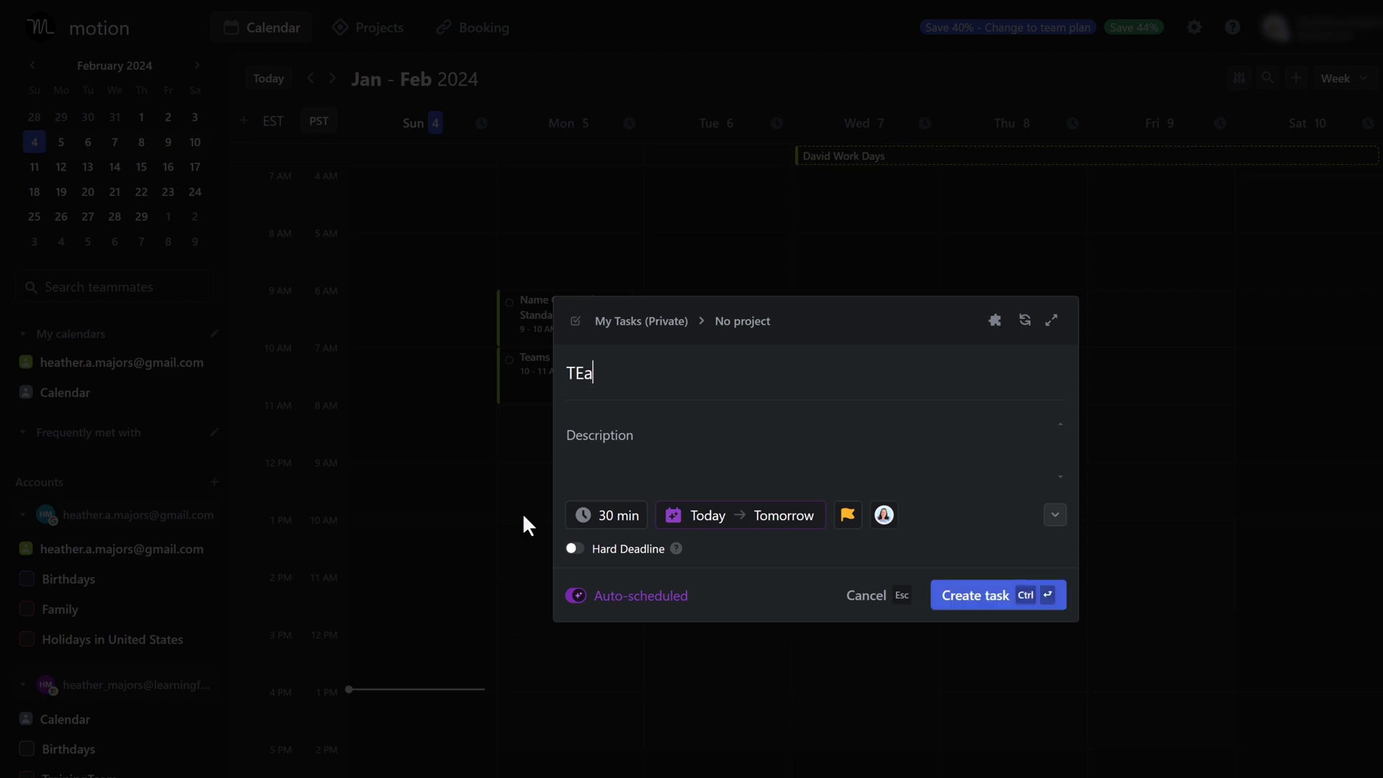
{"action": "type", "text": "ms"}
{"action": "key", "text": "BackSpace"}
{"action": "key", "text": "BackSpace"}
{"action": "key", "text": "BackSpace"}
{"action": "key", "text": "BackSpace"}
{"action": "type", "text": "eams Intermediate"}
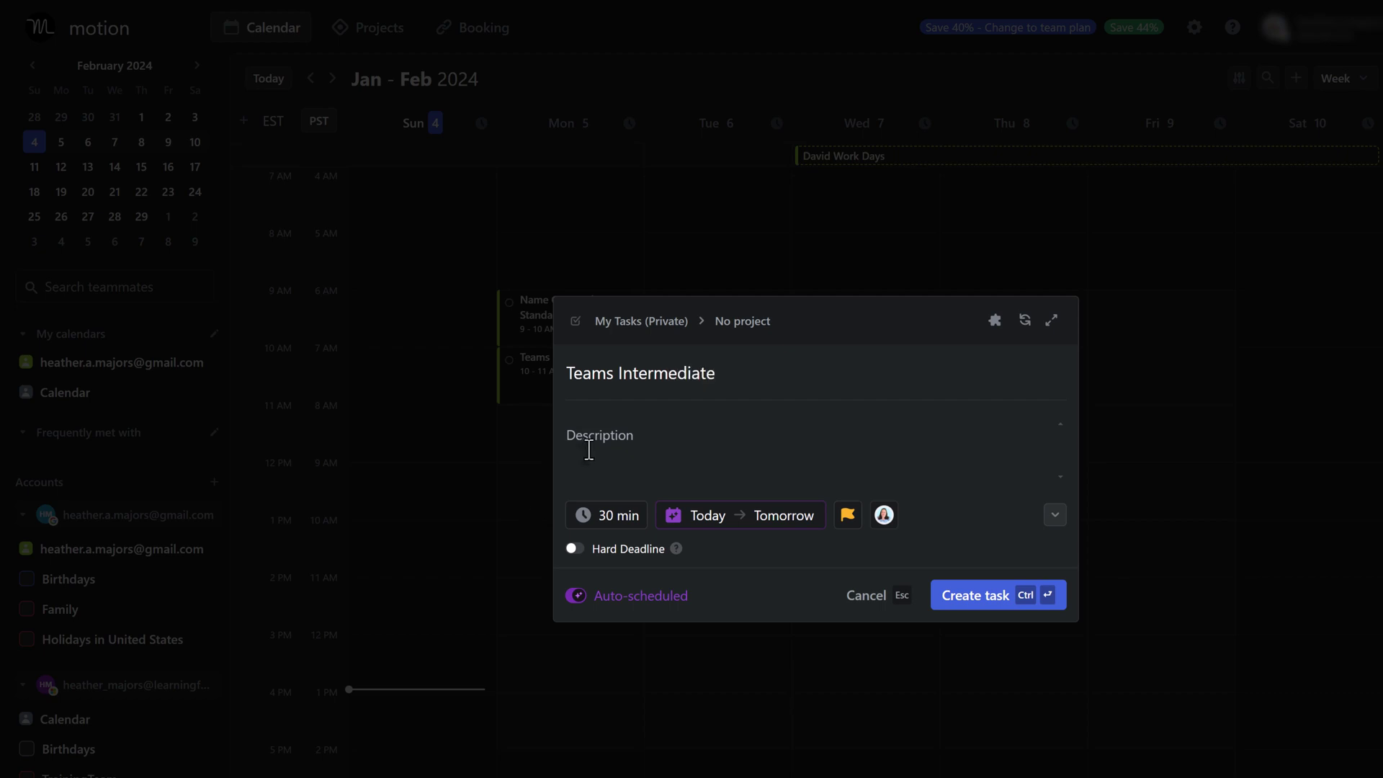
{"action": "left_click", "coordinate": [616, 526]}
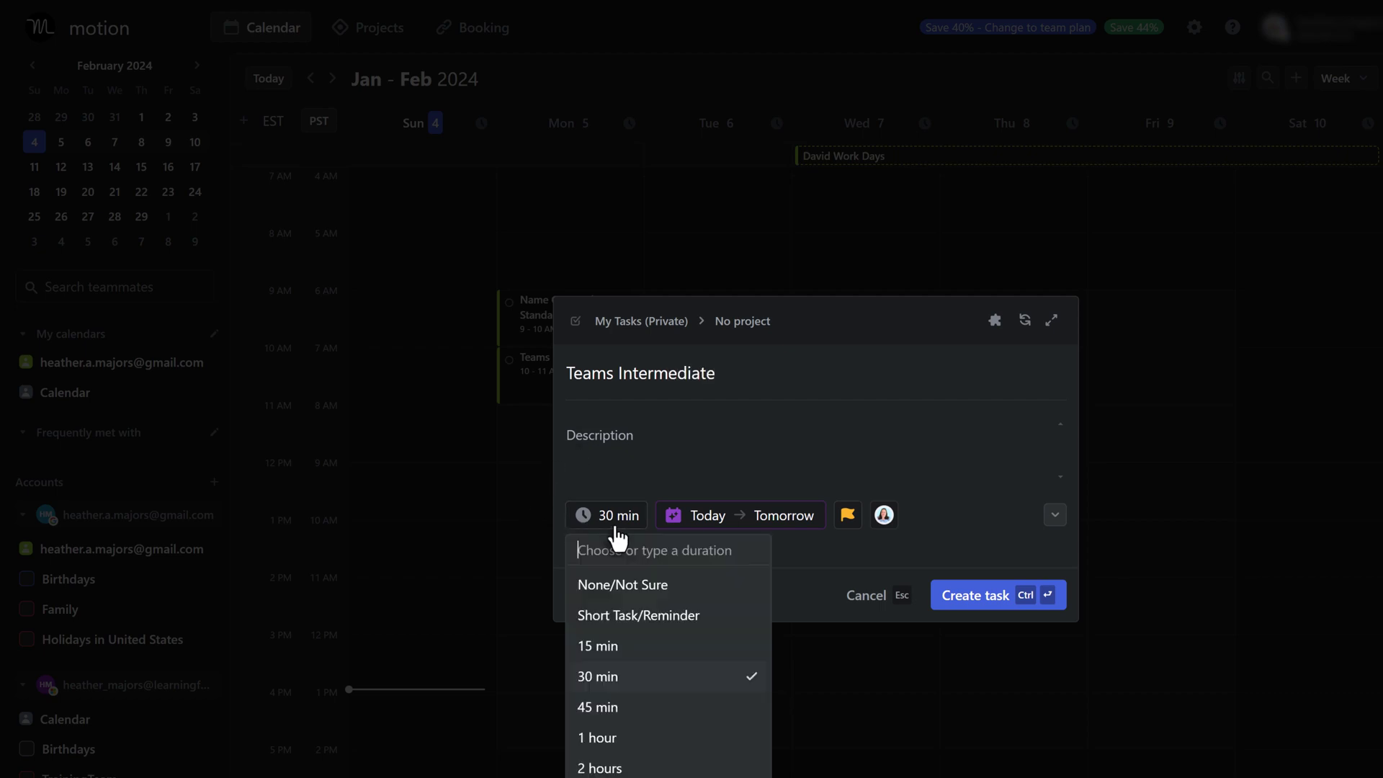
{"action": "left_click", "coordinate": [619, 746]}
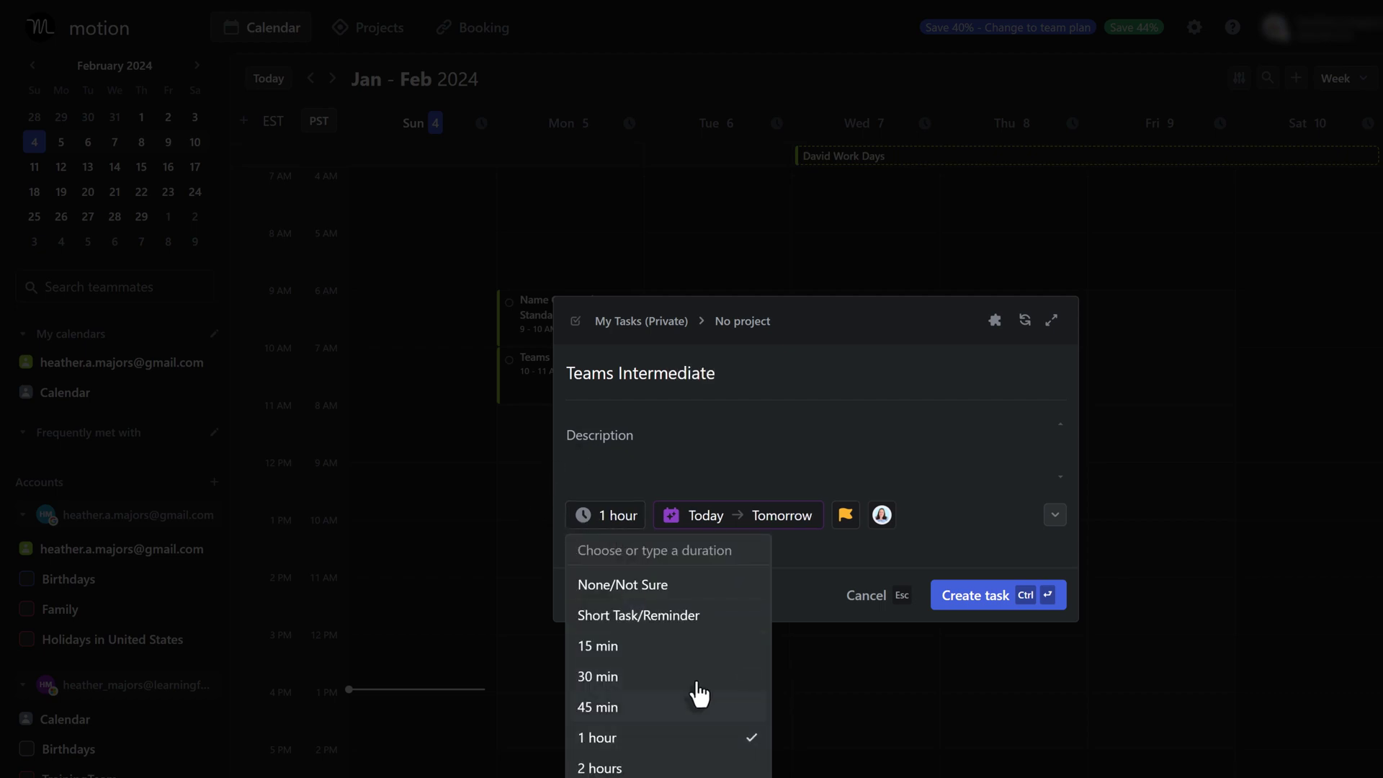
{"action": "left_click", "coordinate": [755, 518]}
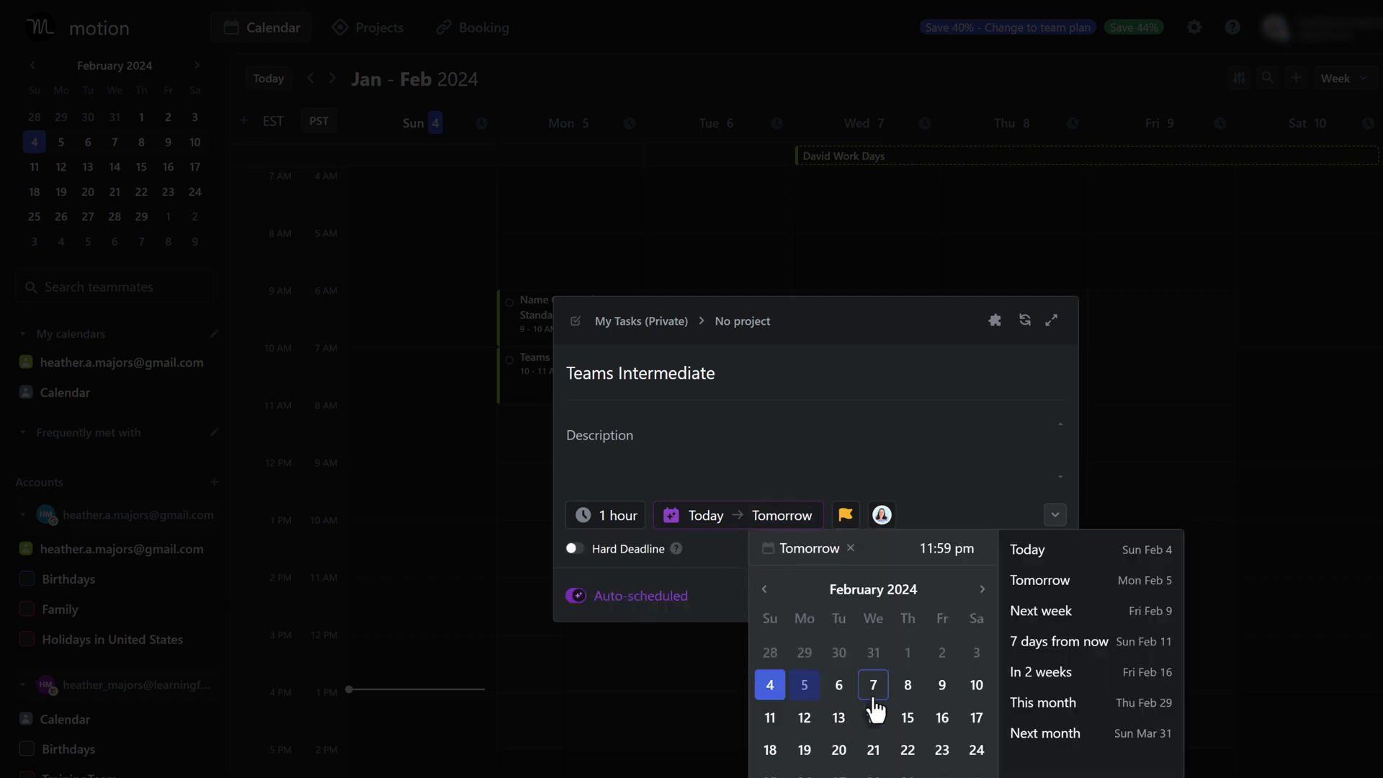
{"action": "left_click", "coordinate": [875, 685]}
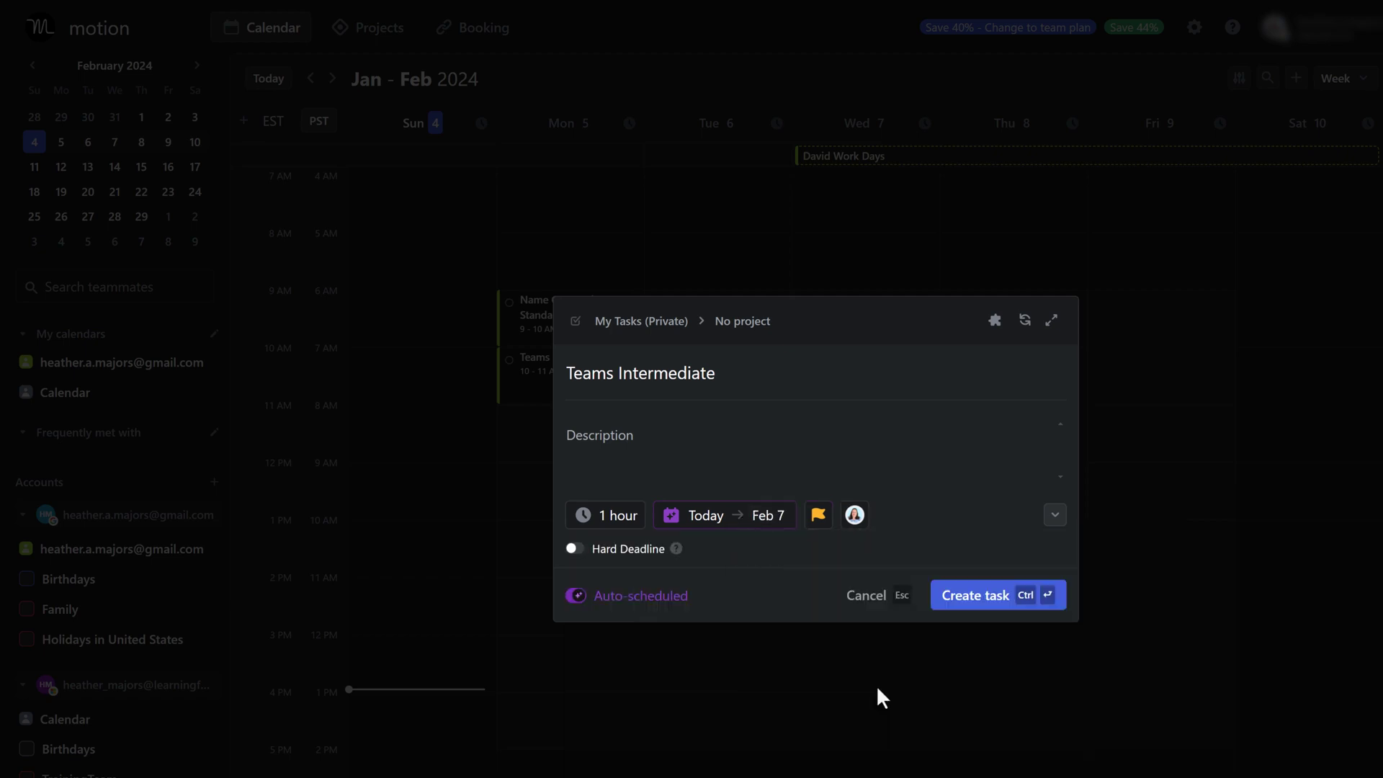
{"action": "left_click", "coordinate": [701, 518]}
{"action": "left_click", "coordinate": [810, 686]}
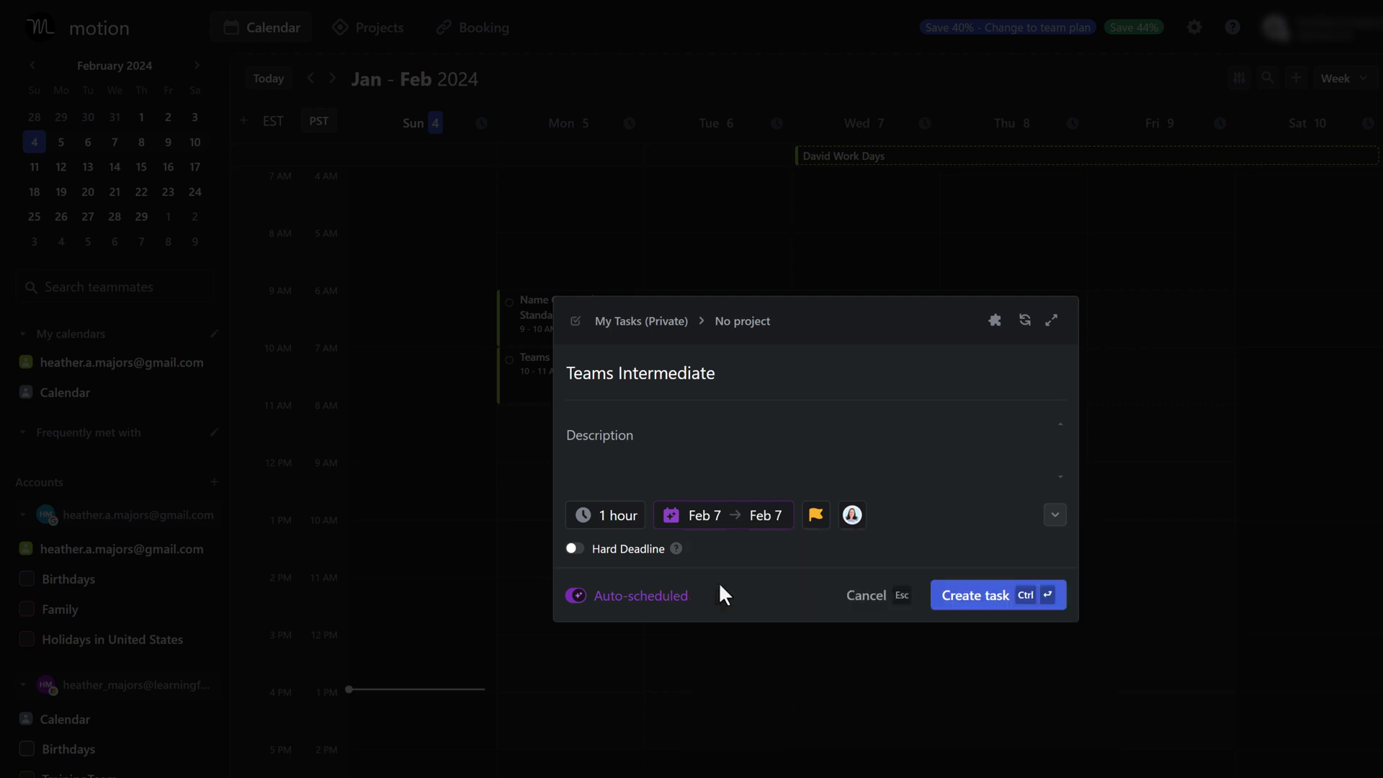
Put Teams Intermediate on the Training Time schedule and create it.
{"action": "left_click", "coordinate": [1056, 516]}
{"action": "left_click", "coordinate": [725, 535]}
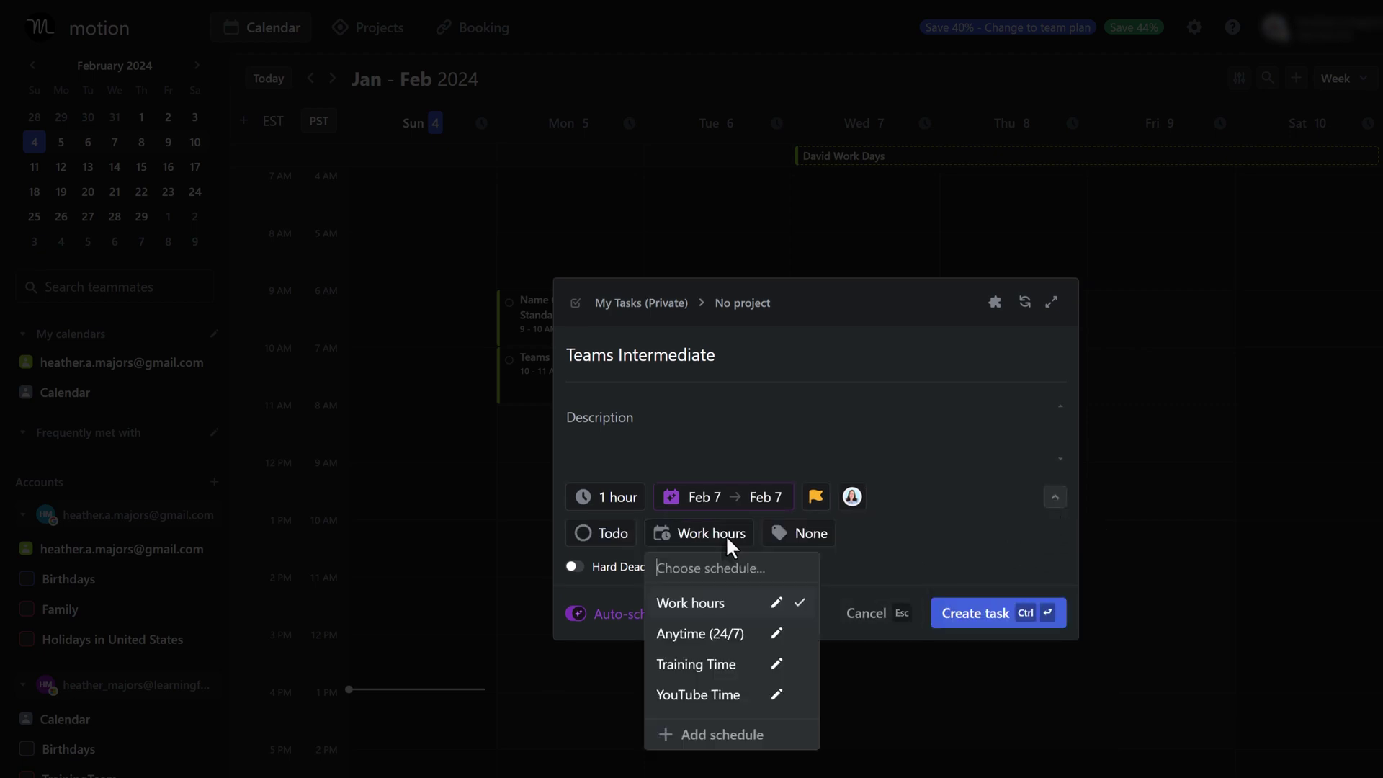
{"action": "left_click", "coordinate": [703, 679]}
{"action": "left_click", "coordinate": [938, 611]}
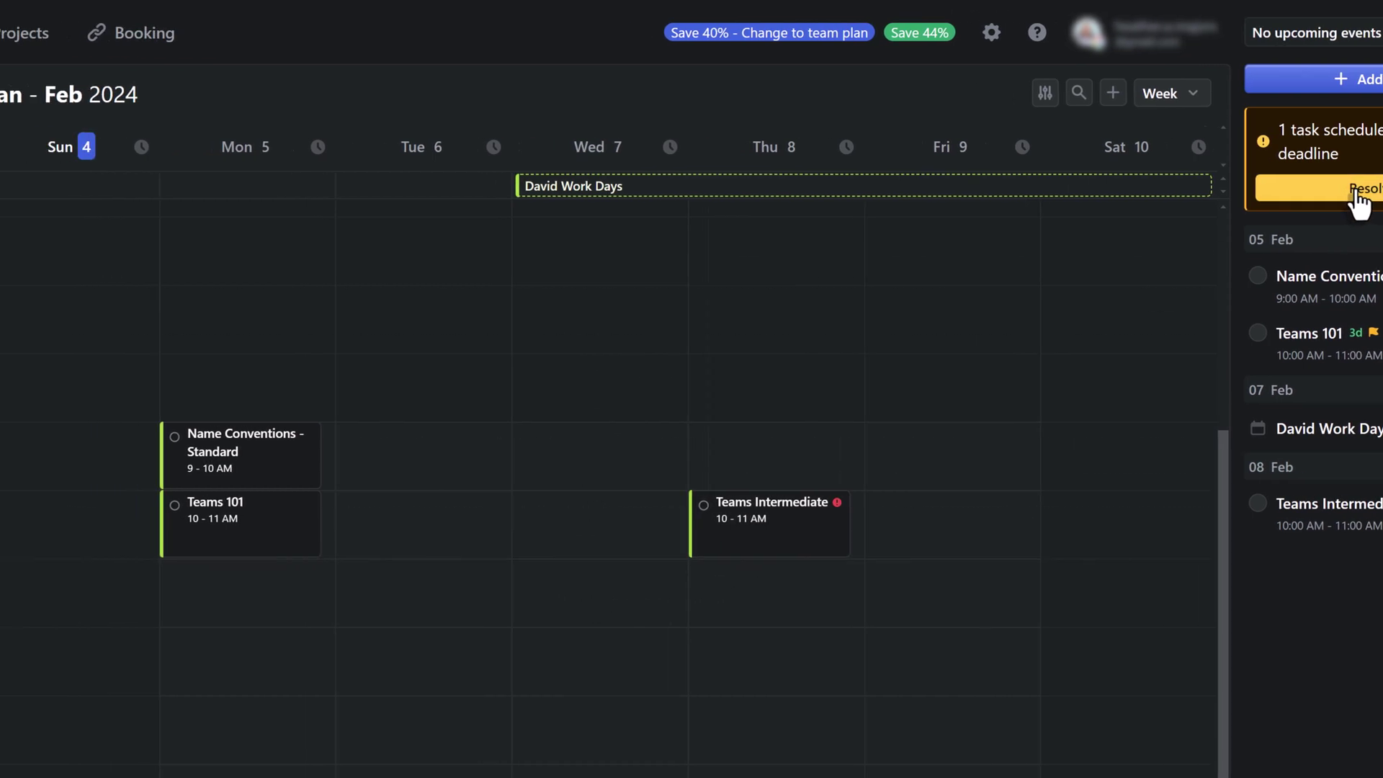
From the past-deadline review, pick Feb 8 as Teams Intermediate's new deadline.
{"action": "left_click", "coordinate": [1360, 193]}
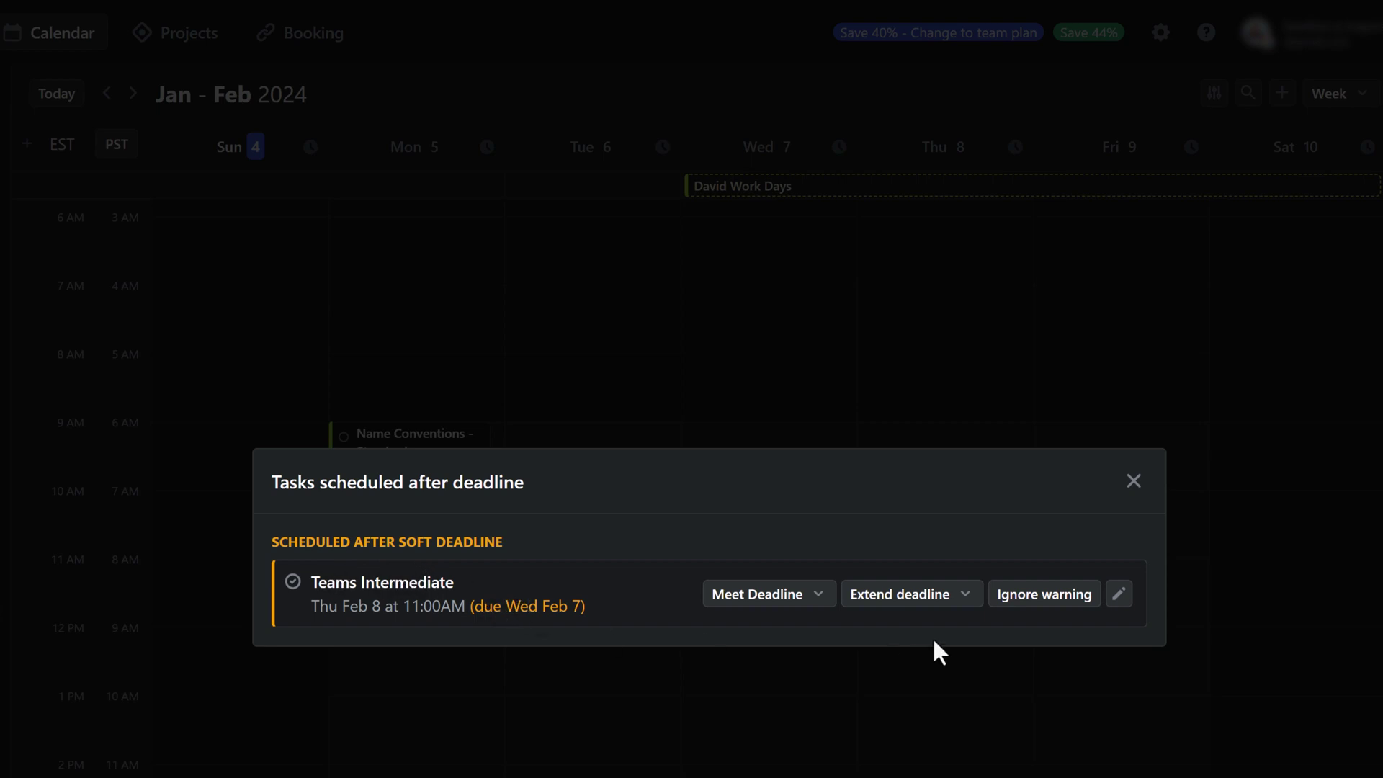
{"action": "left_click", "coordinate": [786, 613]}
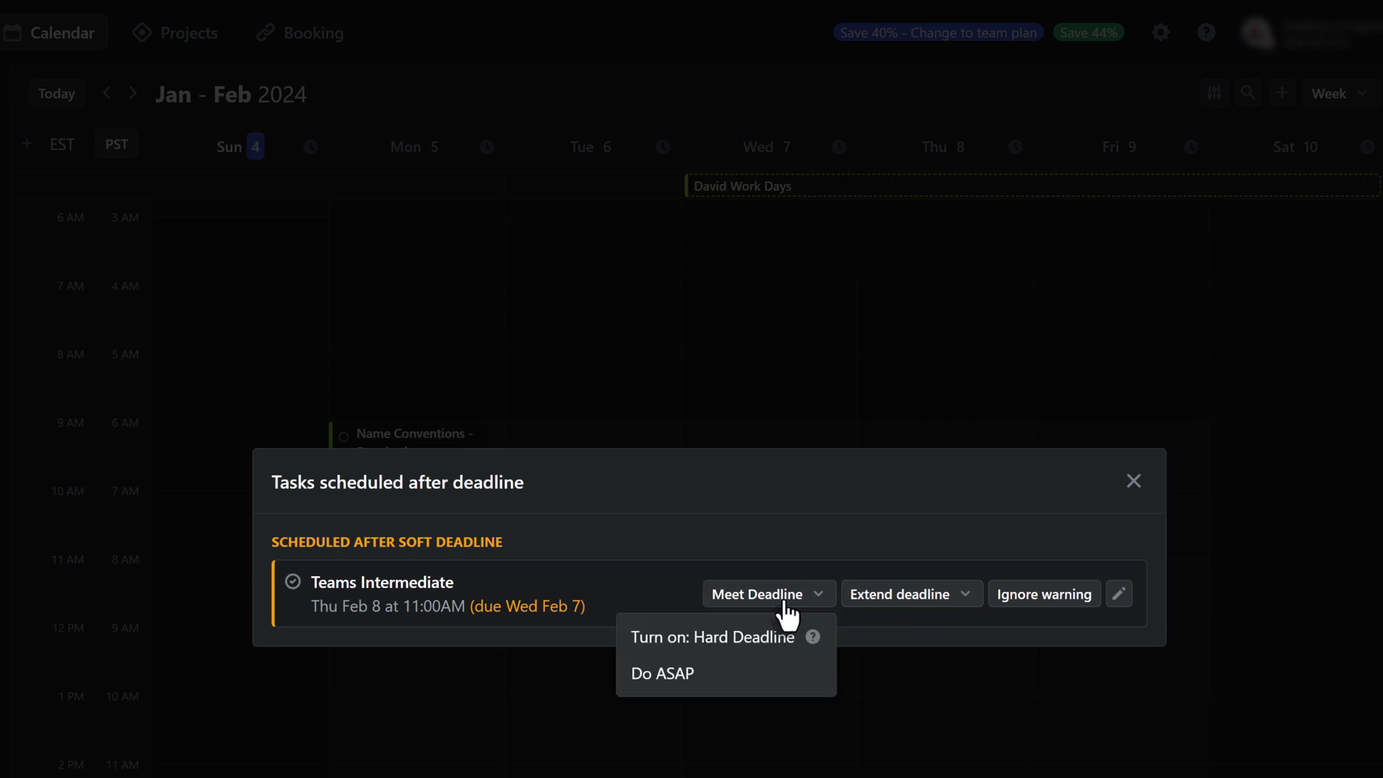
{"action": "left_click", "coordinate": [786, 611]}
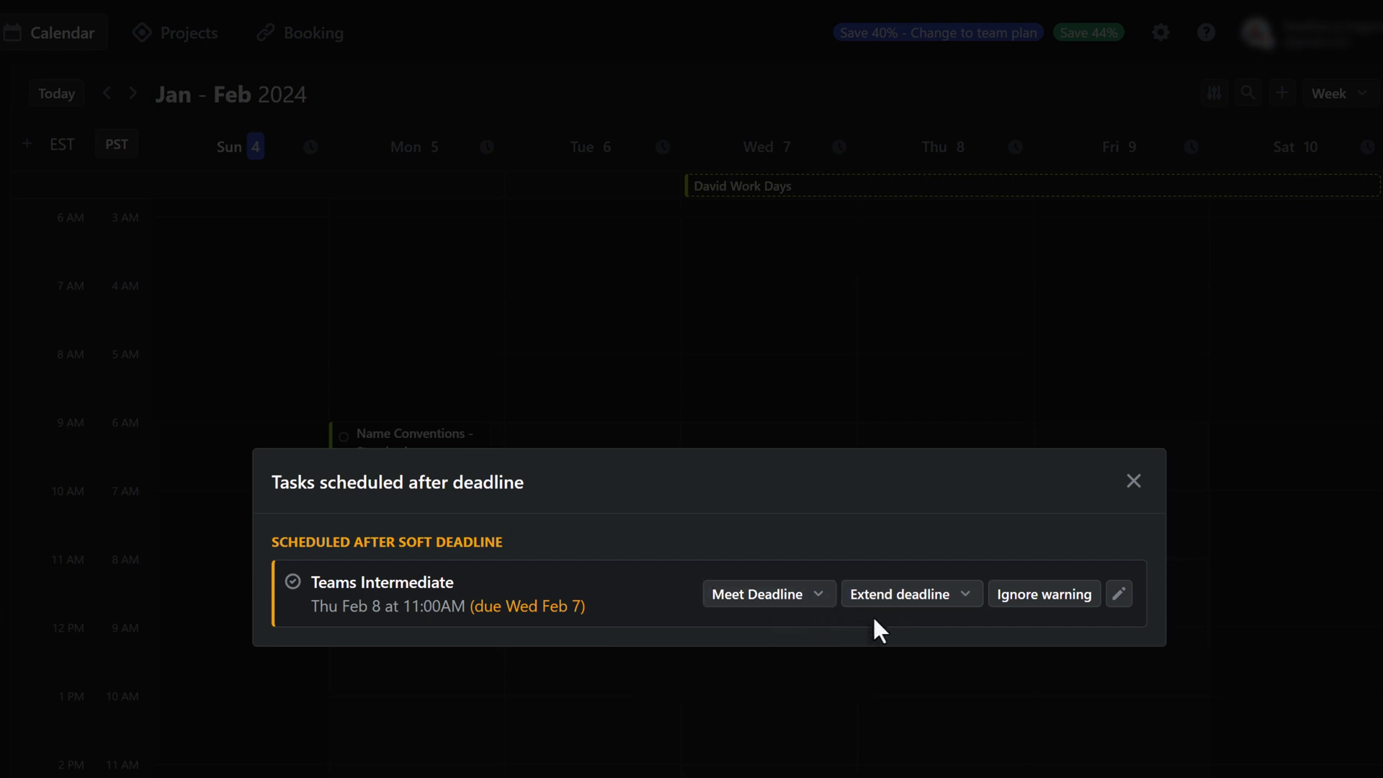
{"action": "left_click", "coordinate": [899, 608]}
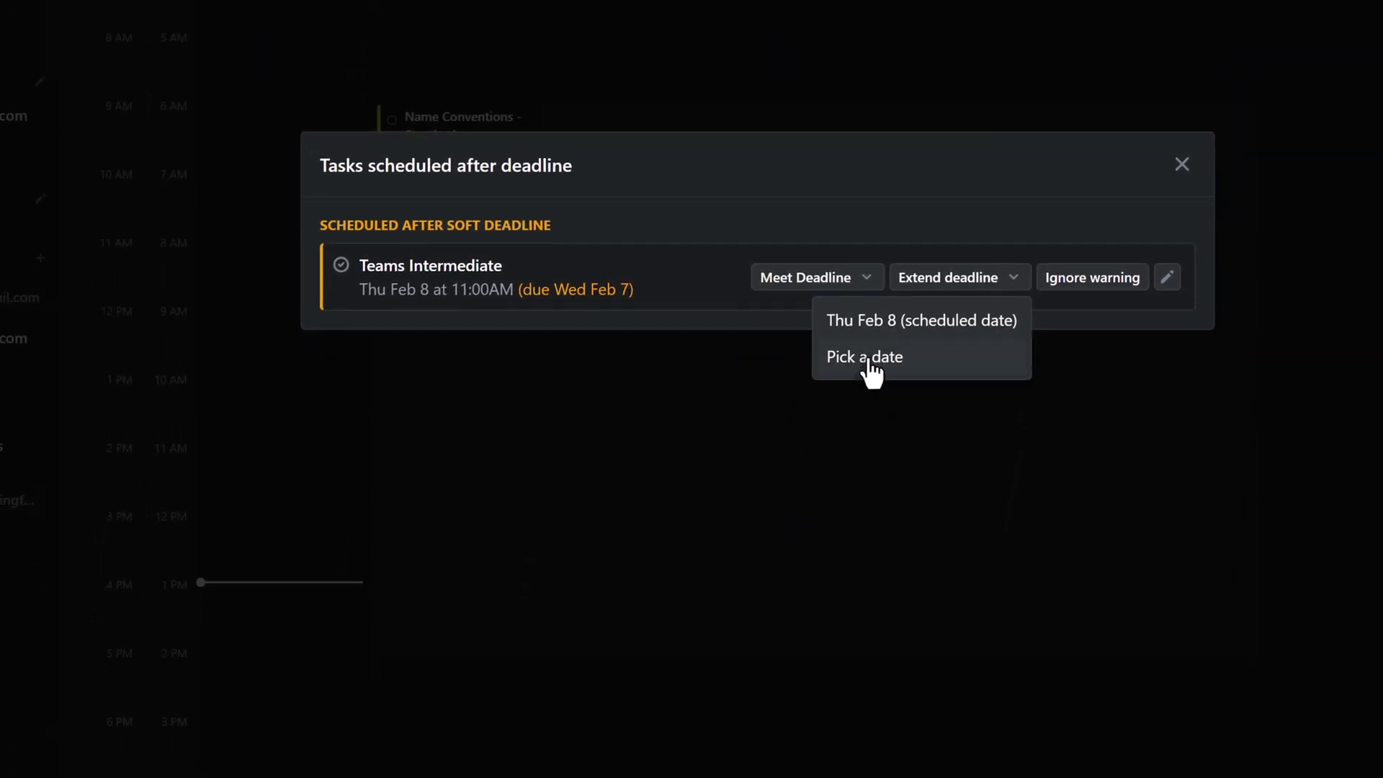
{"action": "left_click", "coordinate": [869, 361]}
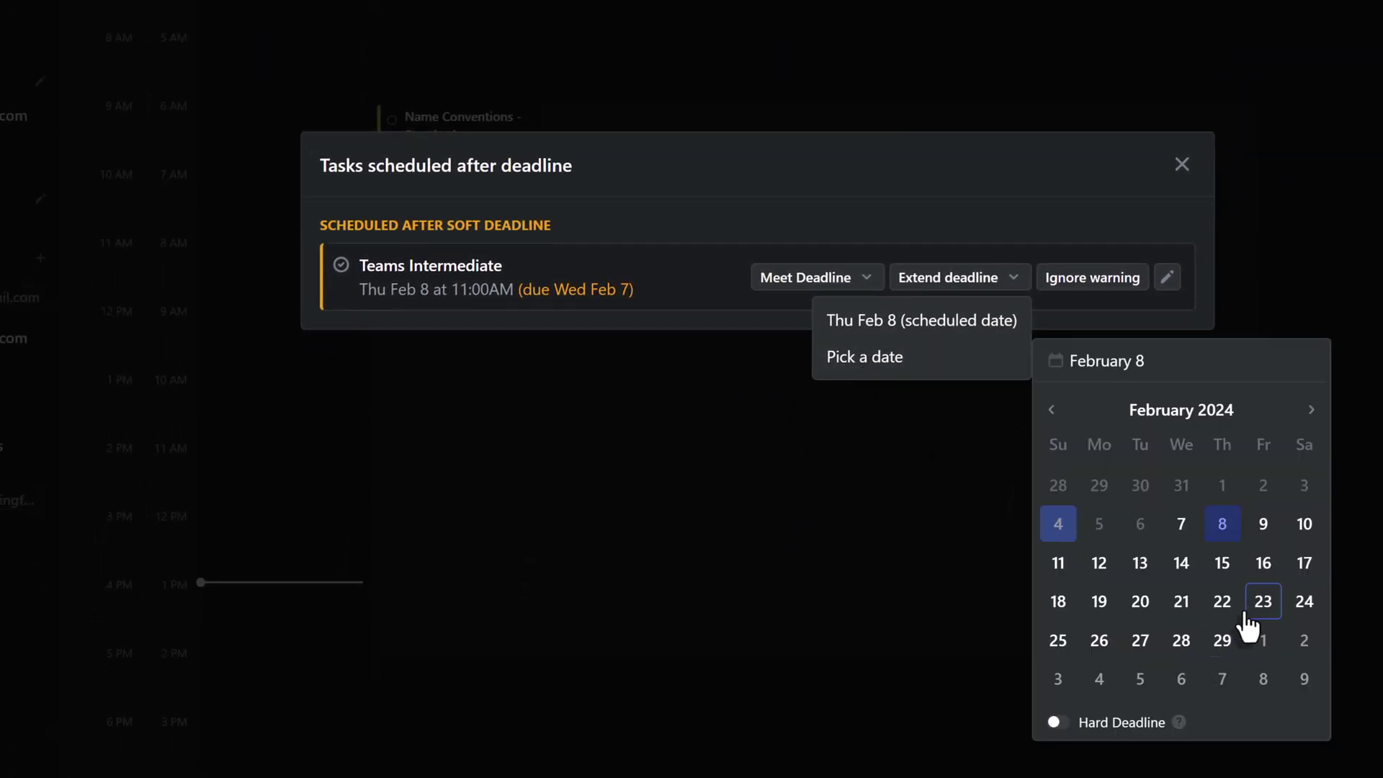
{"action": "left_click", "coordinate": [1225, 536]}
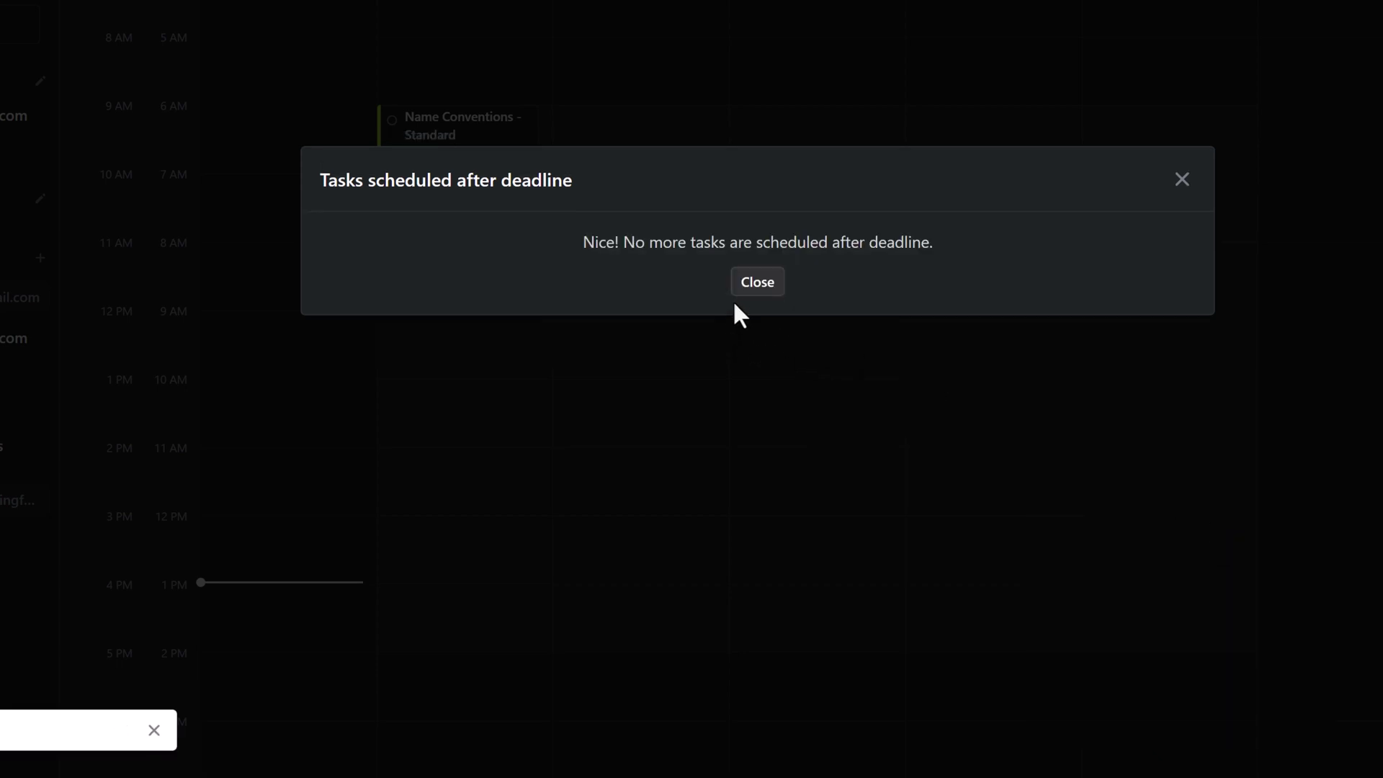
{"action": "left_click", "coordinate": [753, 287]}
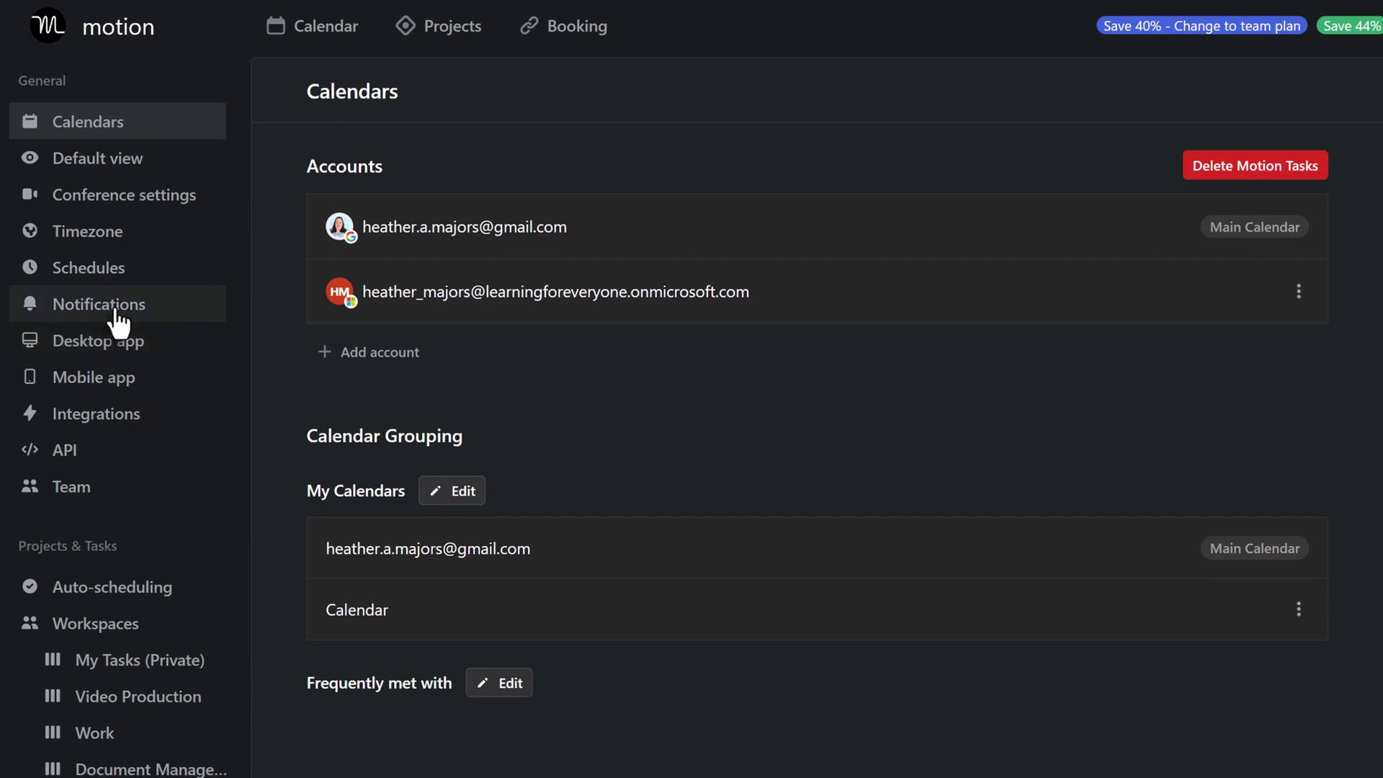
Uncheck the Status changed, Task auto-archived and Task Created with Siri email notifications.
{"action": "left_click", "coordinate": [117, 263]}
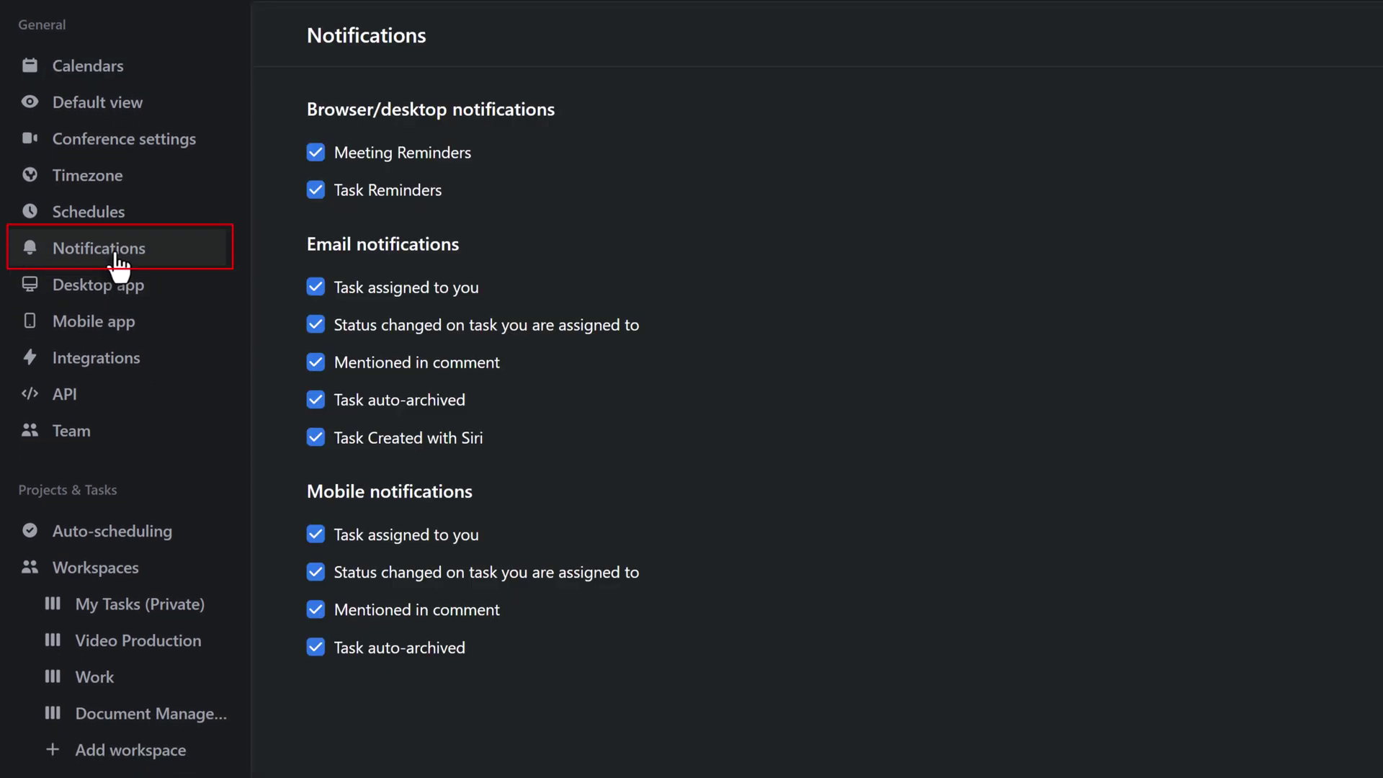
{"action": "left_click", "coordinate": [315, 327]}
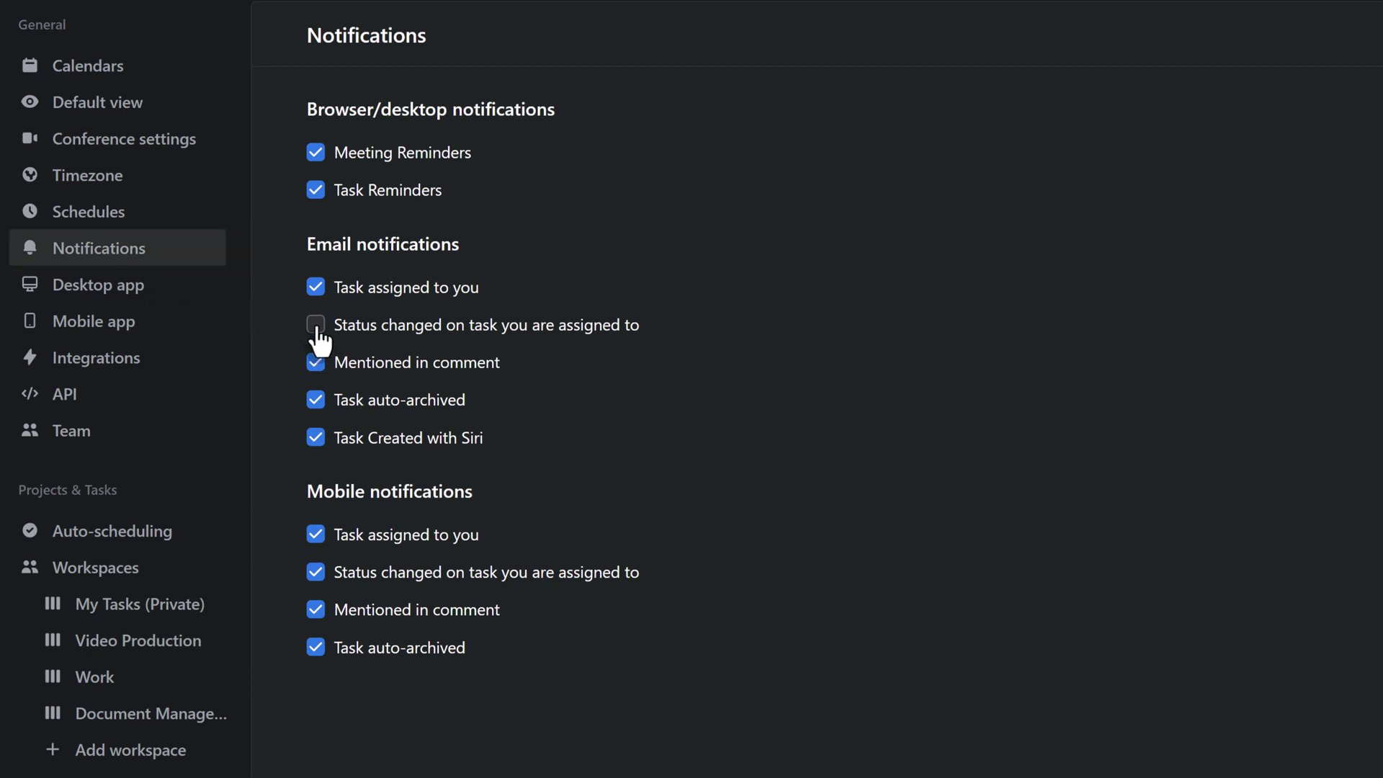
{"action": "left_click", "coordinate": [314, 403]}
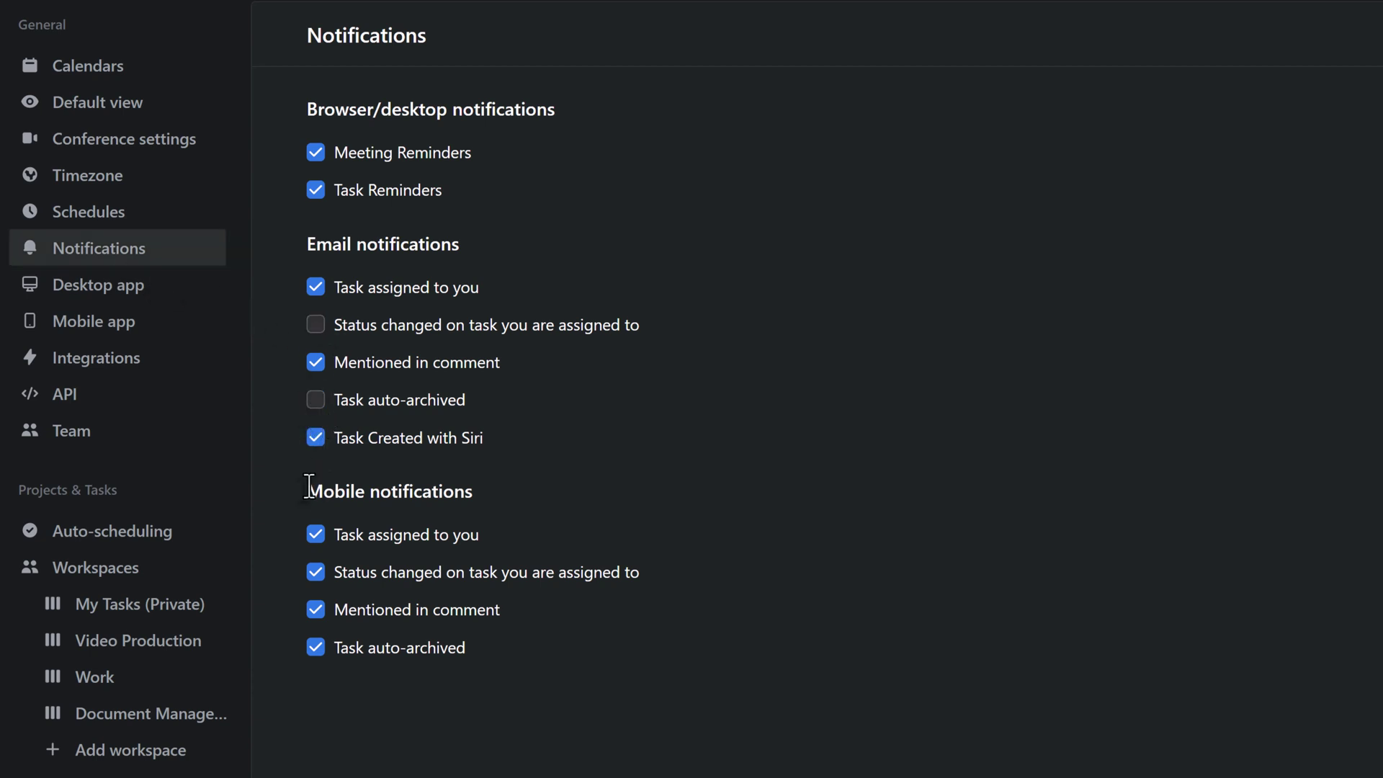
{"action": "left_click", "coordinate": [315, 437]}
Go to the Desktop app page in the Settings sidebar.
{"action": "left_click", "coordinate": [131, 302]}
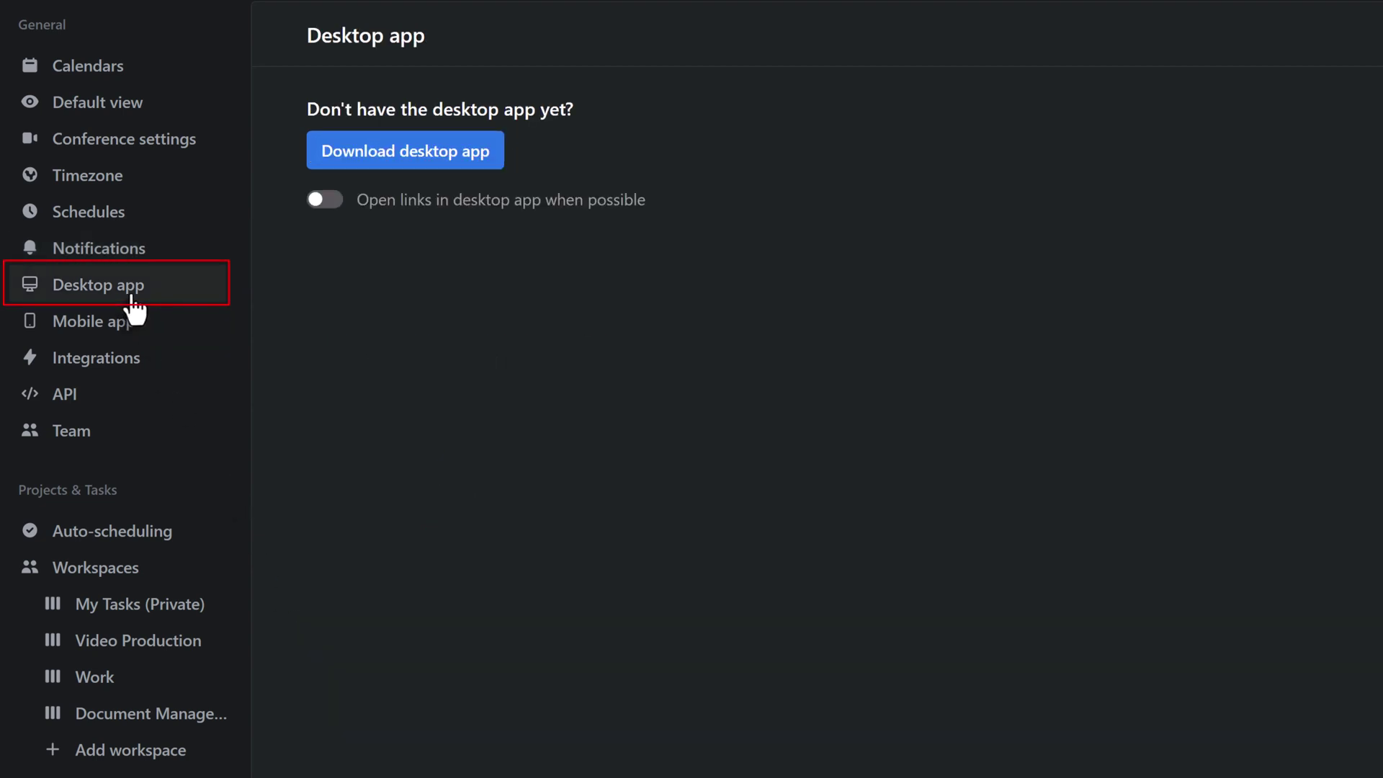